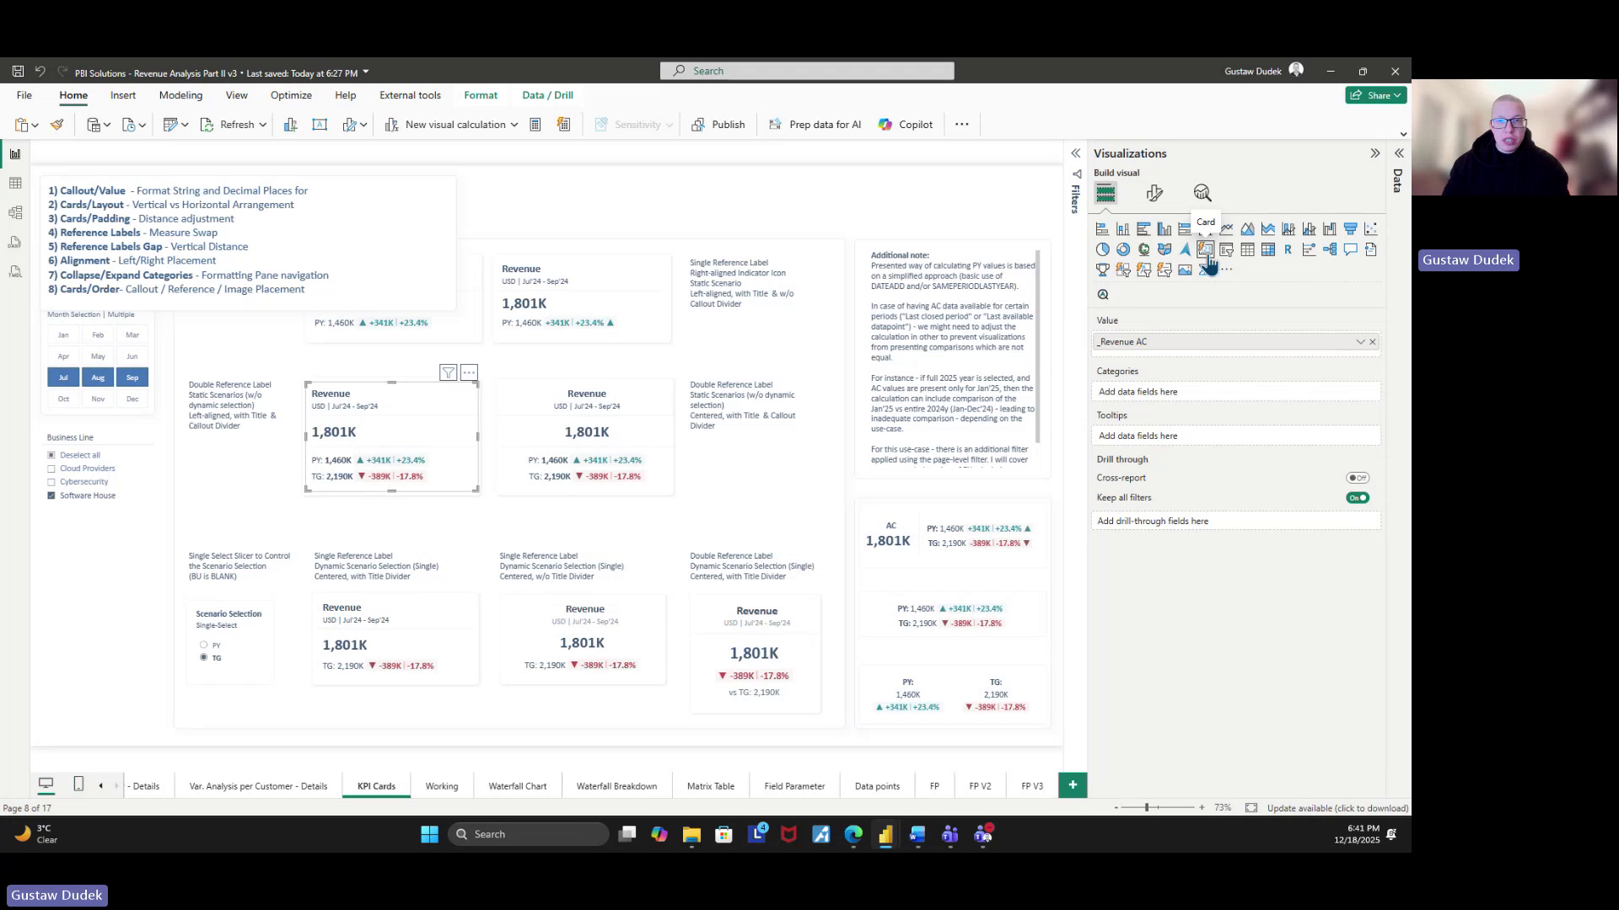
- Open the formatting options of the selected Revenue card and review the list of formatting topics in the notes text box
{"action": "left_click", "coordinate": [1160, 198]}
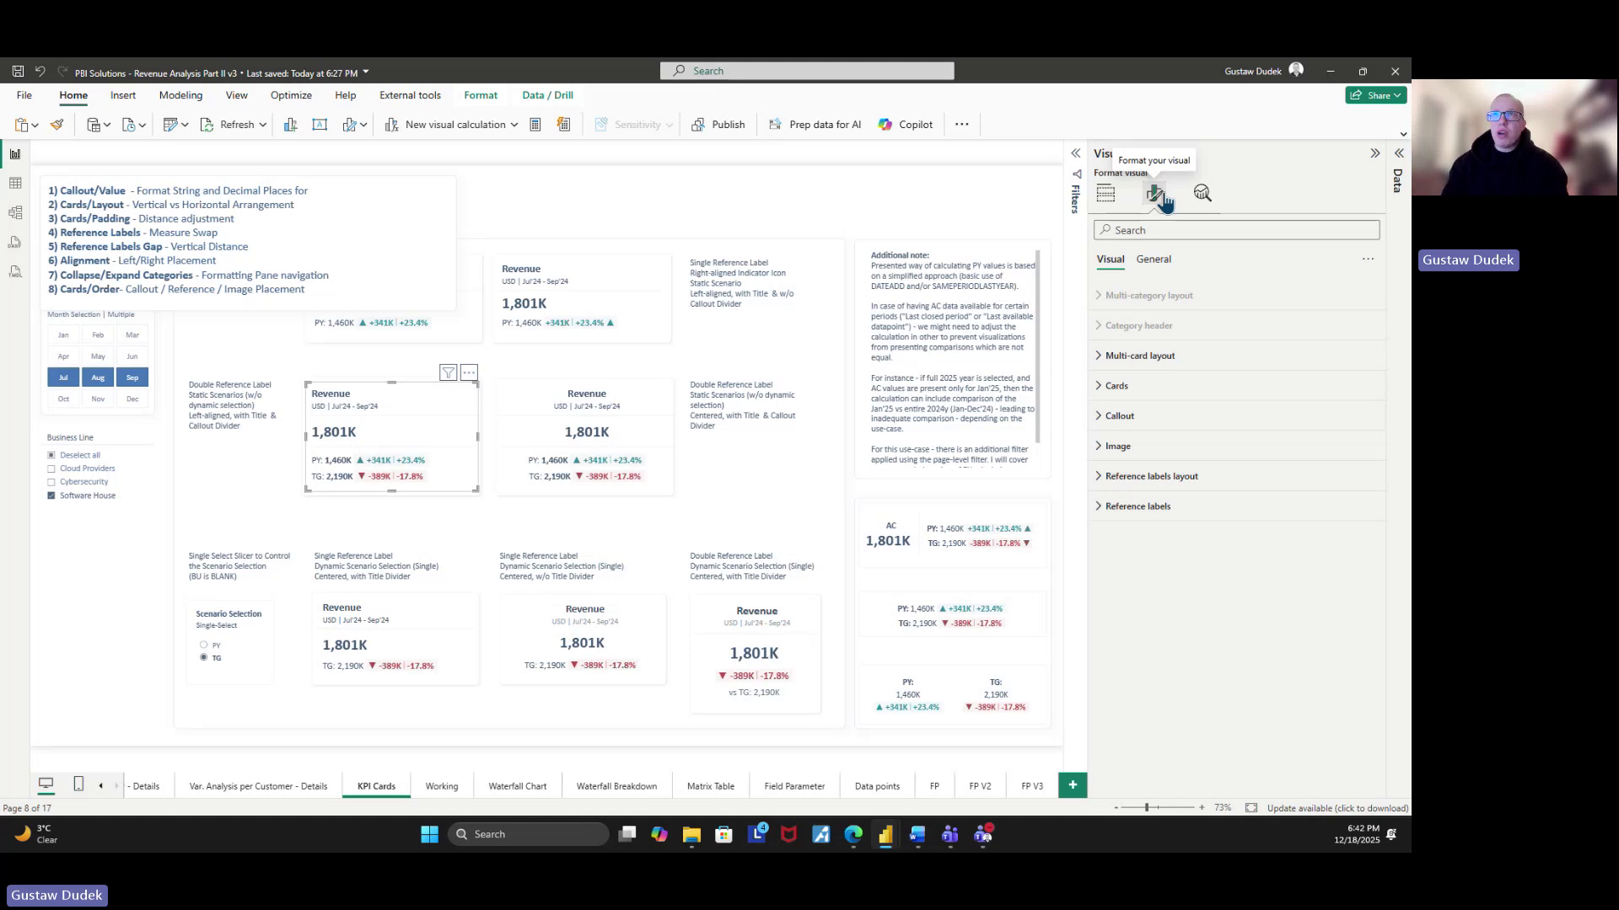
{"action": "left_click", "coordinate": [313, 274]}
{"action": "left_click_drag", "start_coordinate": [314, 292], "coordinate": [48, 193]}
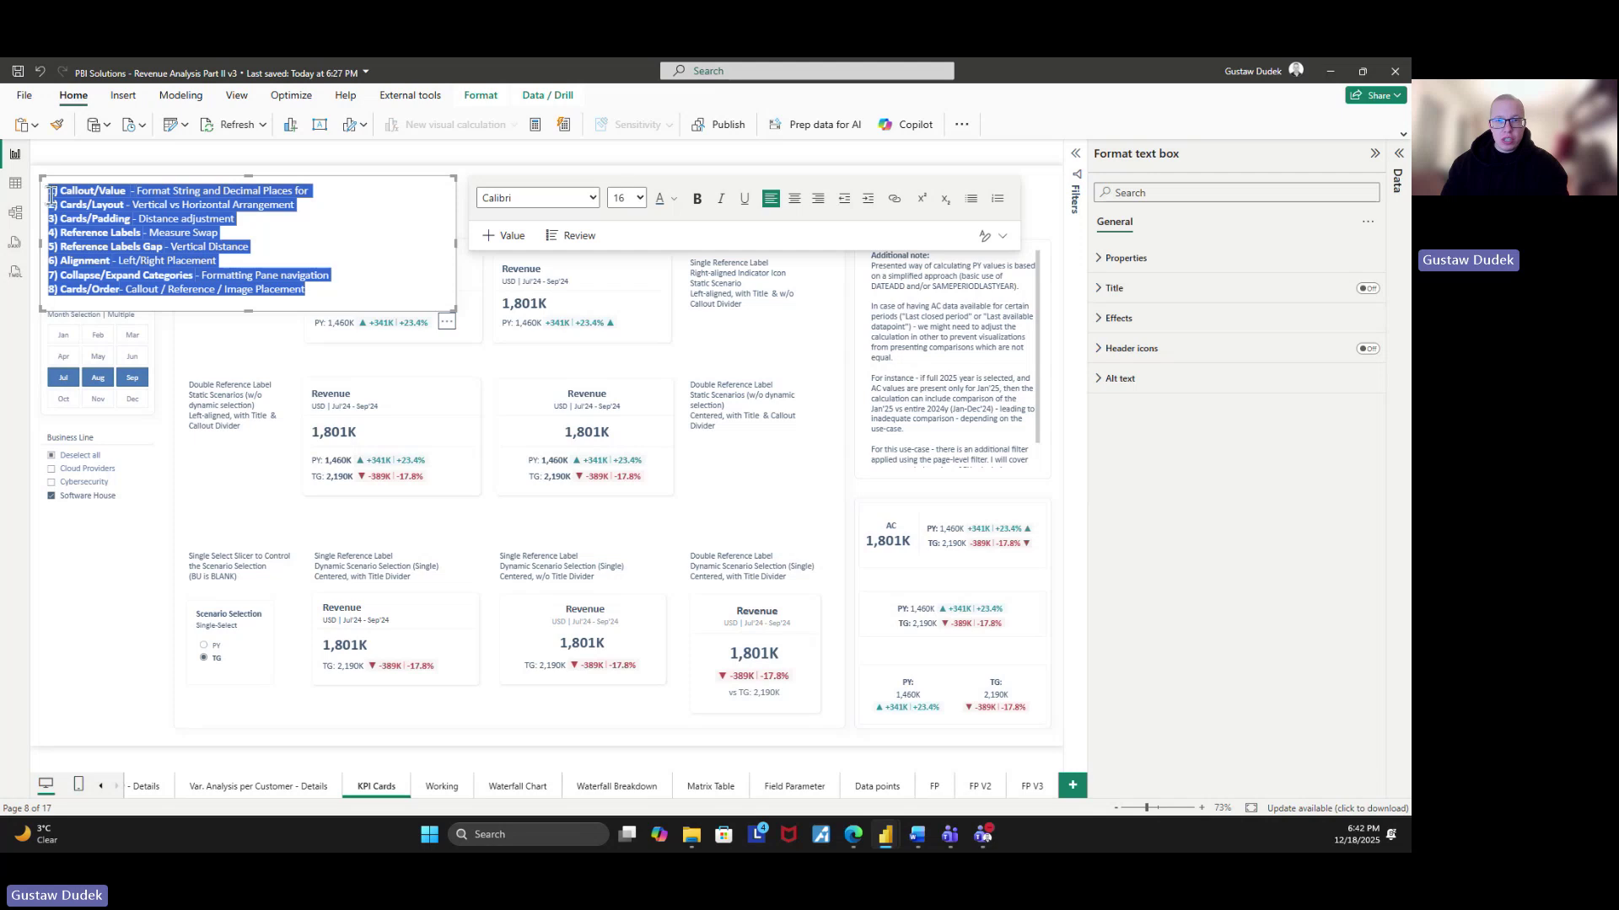
{"action": "left_click", "coordinate": [147, 223]}
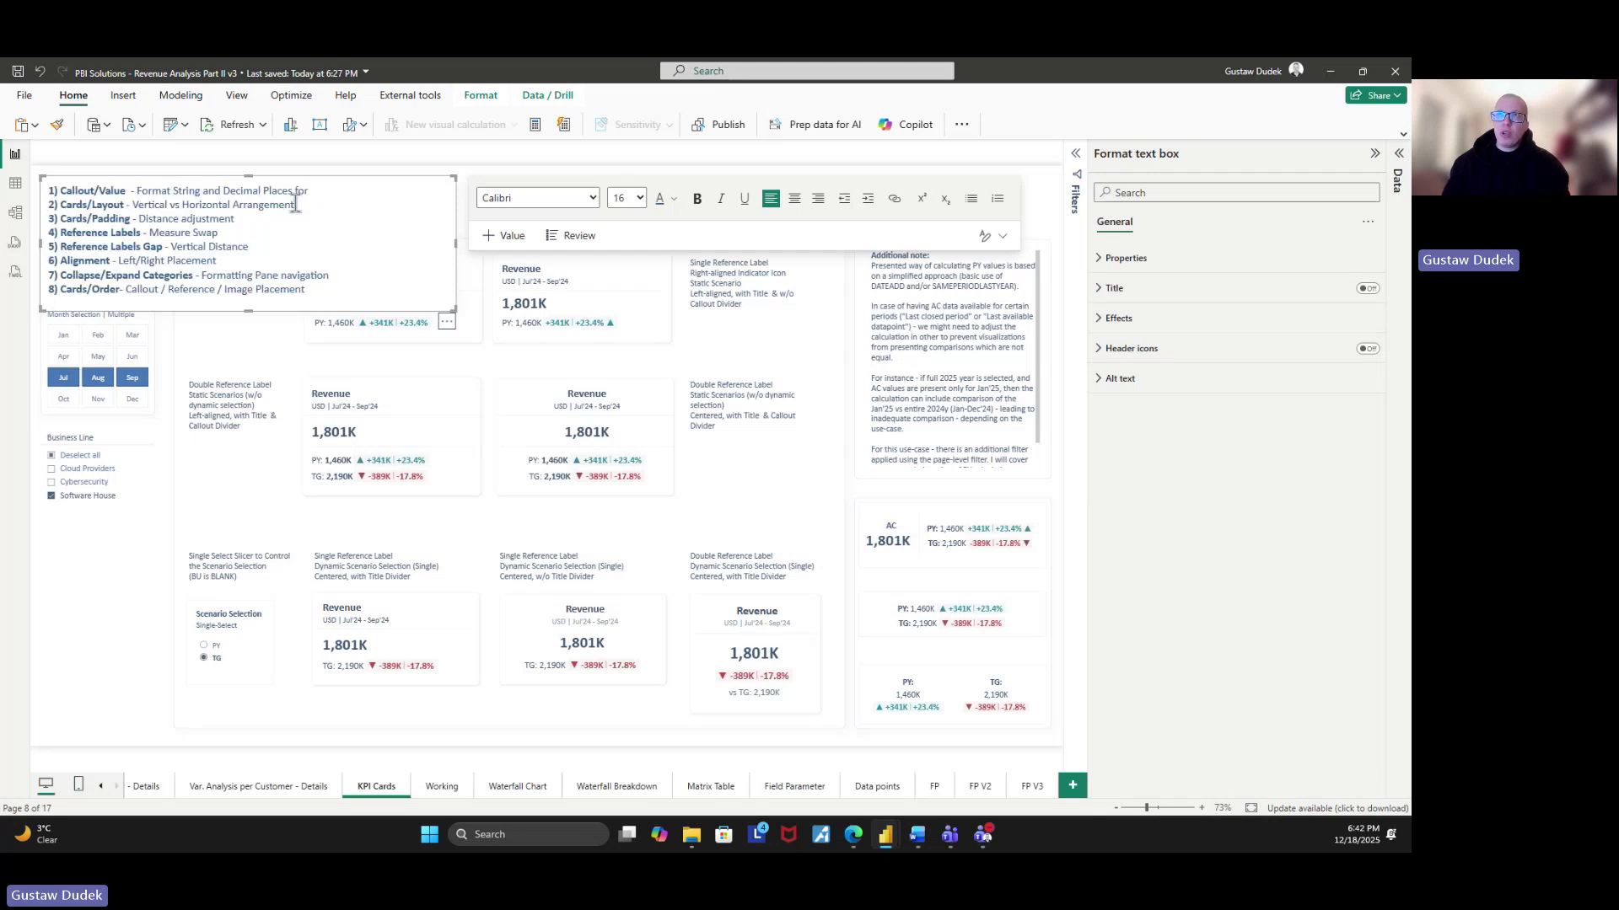
{"action": "left_click_drag", "start_coordinate": [325, 191], "coordinate": [48, 192]}
{"action": "left_click", "coordinate": [318, 262]}
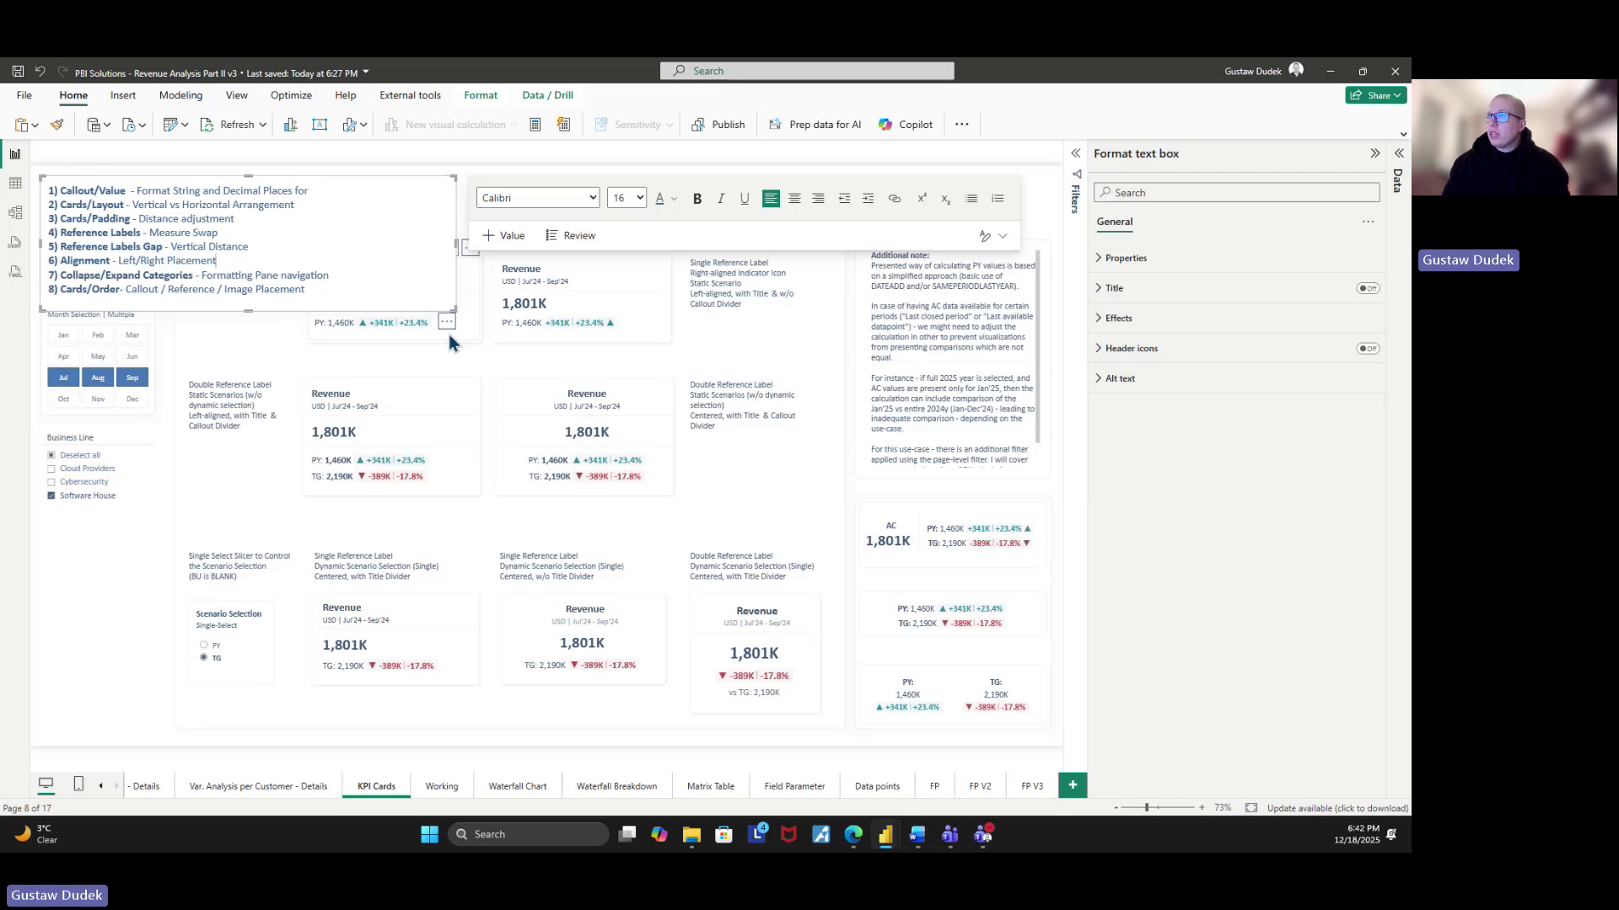
- Examine the callout value settings of the left-aligned double-reference Revenue card, for all cards and for the _Revenue AC series
{"action": "left_click", "coordinate": [427, 461]}
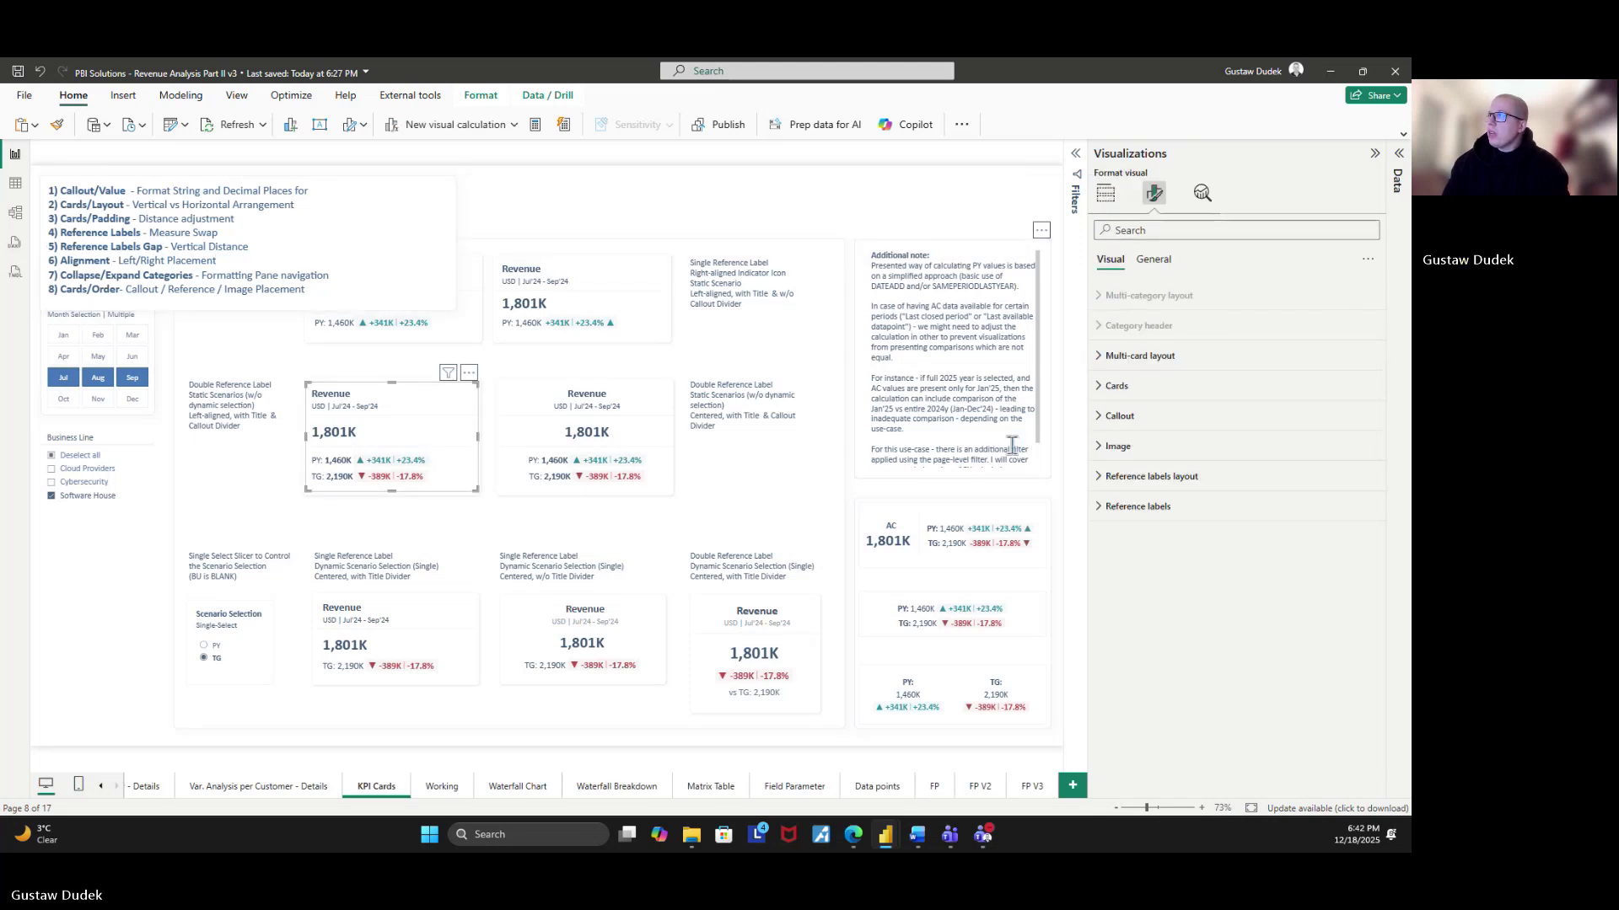
{"action": "left_click", "coordinate": [1115, 426]}
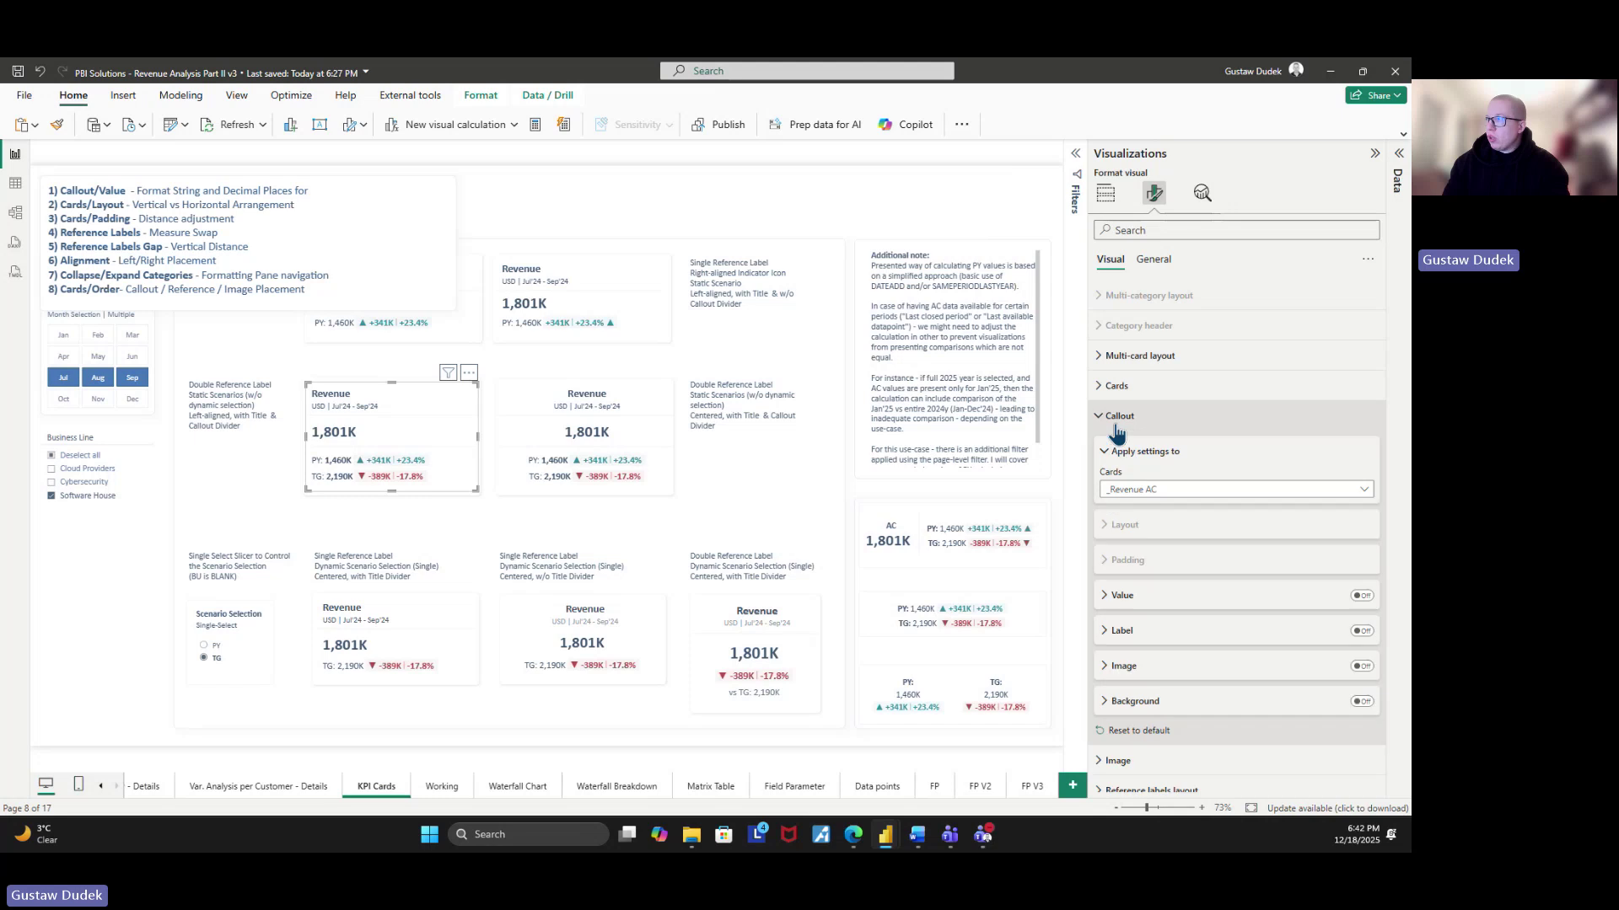
{"action": "left_click", "coordinate": [1134, 492]}
{"action": "left_click", "coordinate": [1136, 506]}
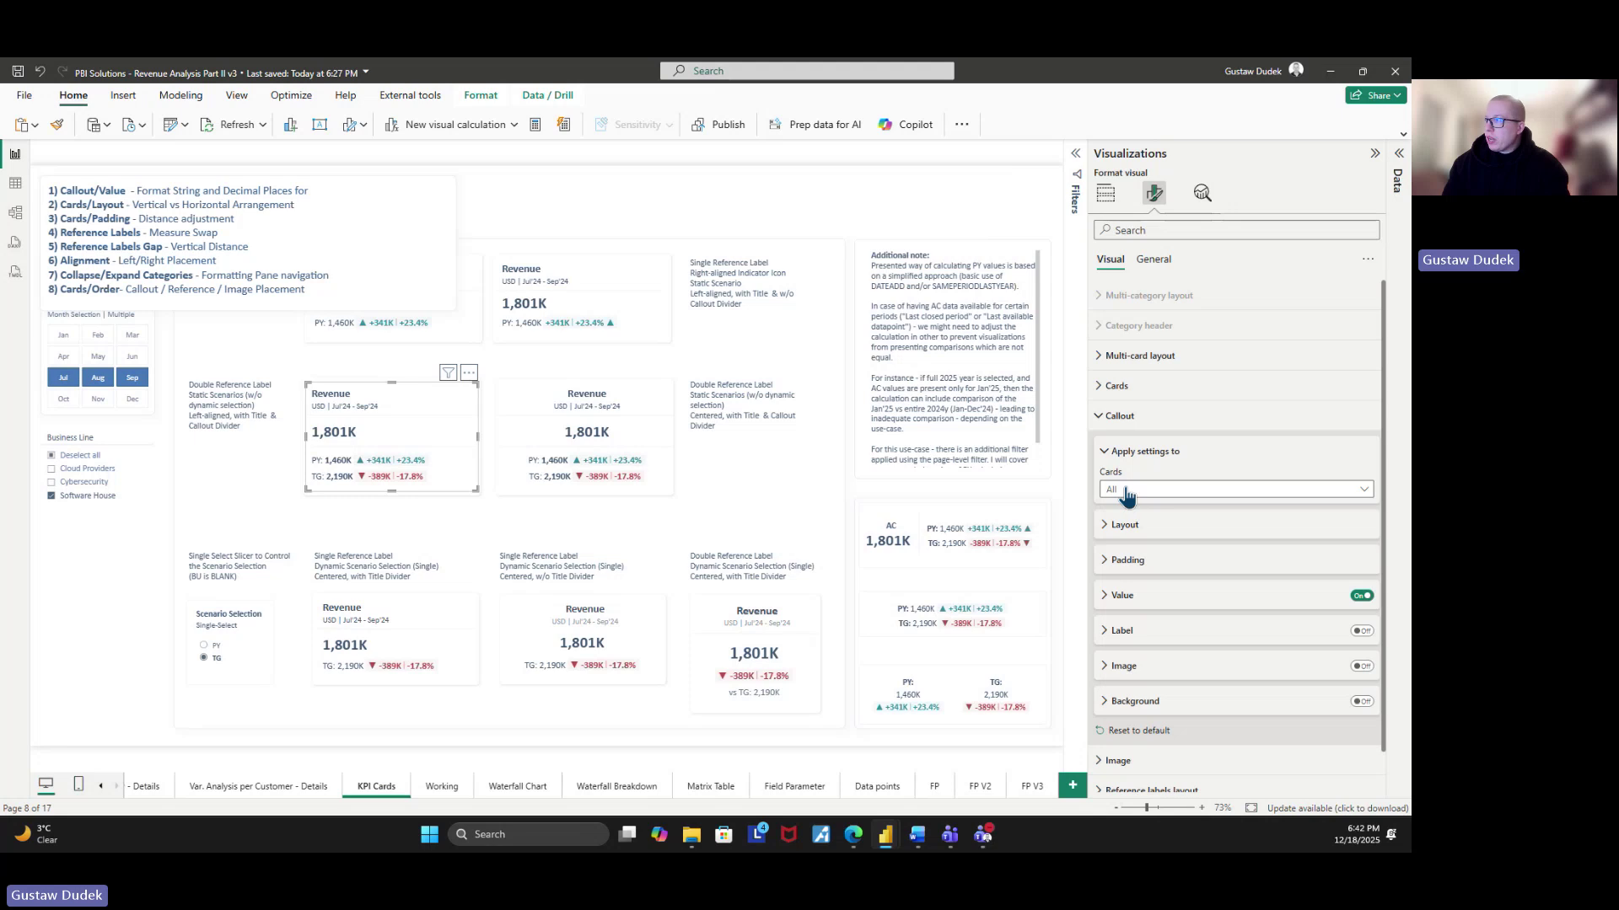
{"action": "left_click", "coordinate": [1130, 595]}
{"action": "scroll", "coordinate": [1142, 615], "scroll_direction": "down", "scroll_amount": 3}
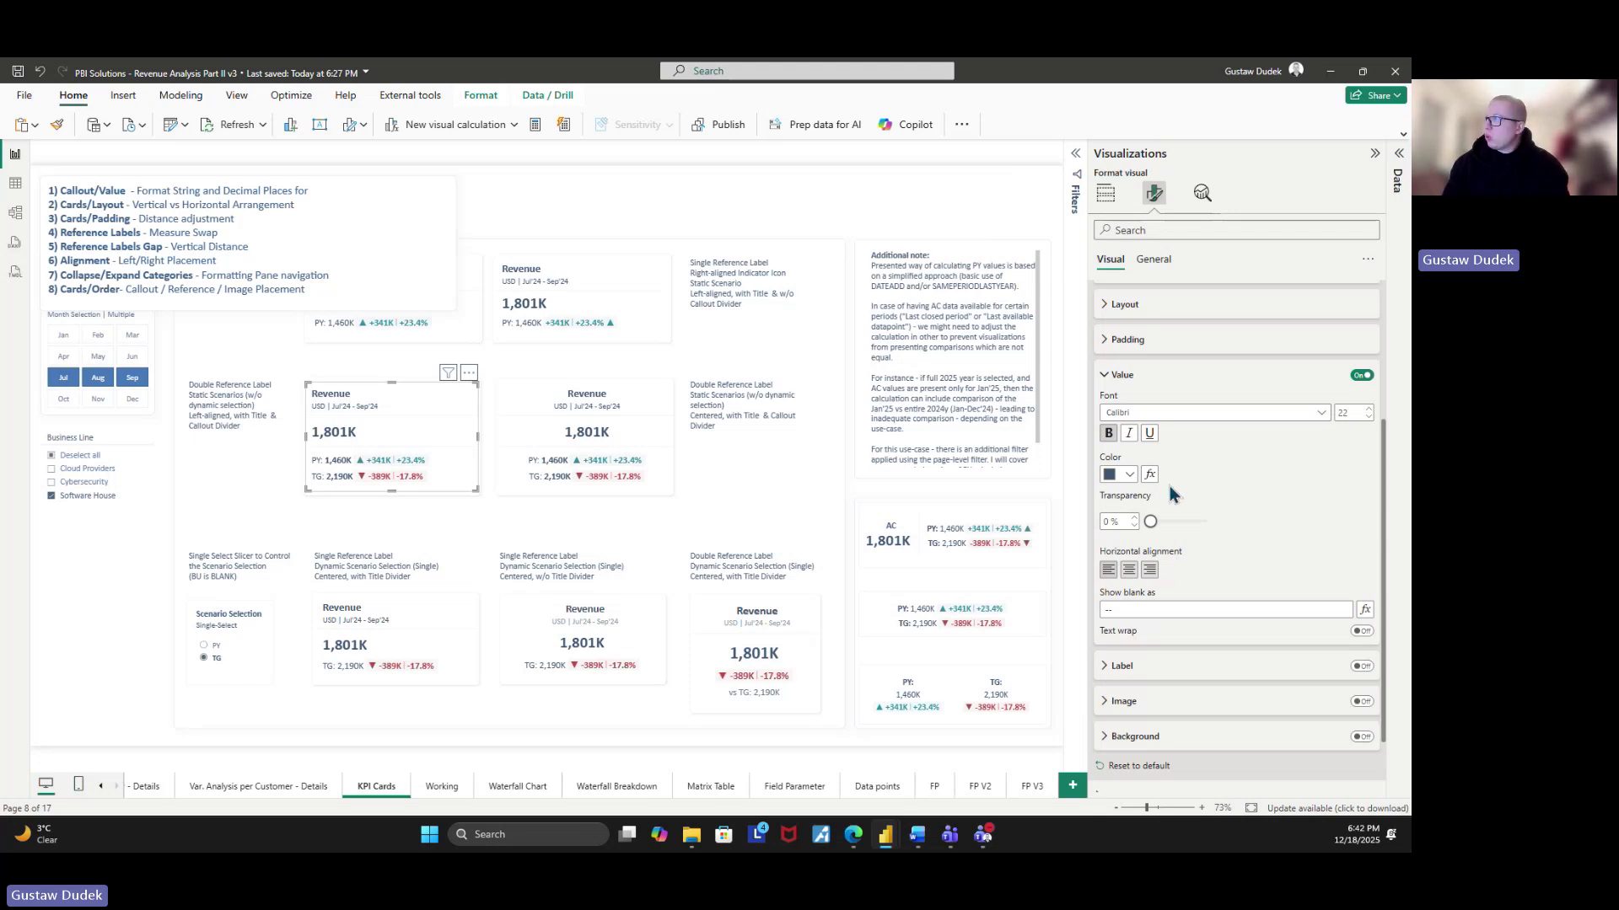
{"action": "scroll", "coordinate": [1168, 479], "scroll_direction": "up", "scroll_amount": 3}
{"action": "left_click", "coordinate": [1130, 417]}
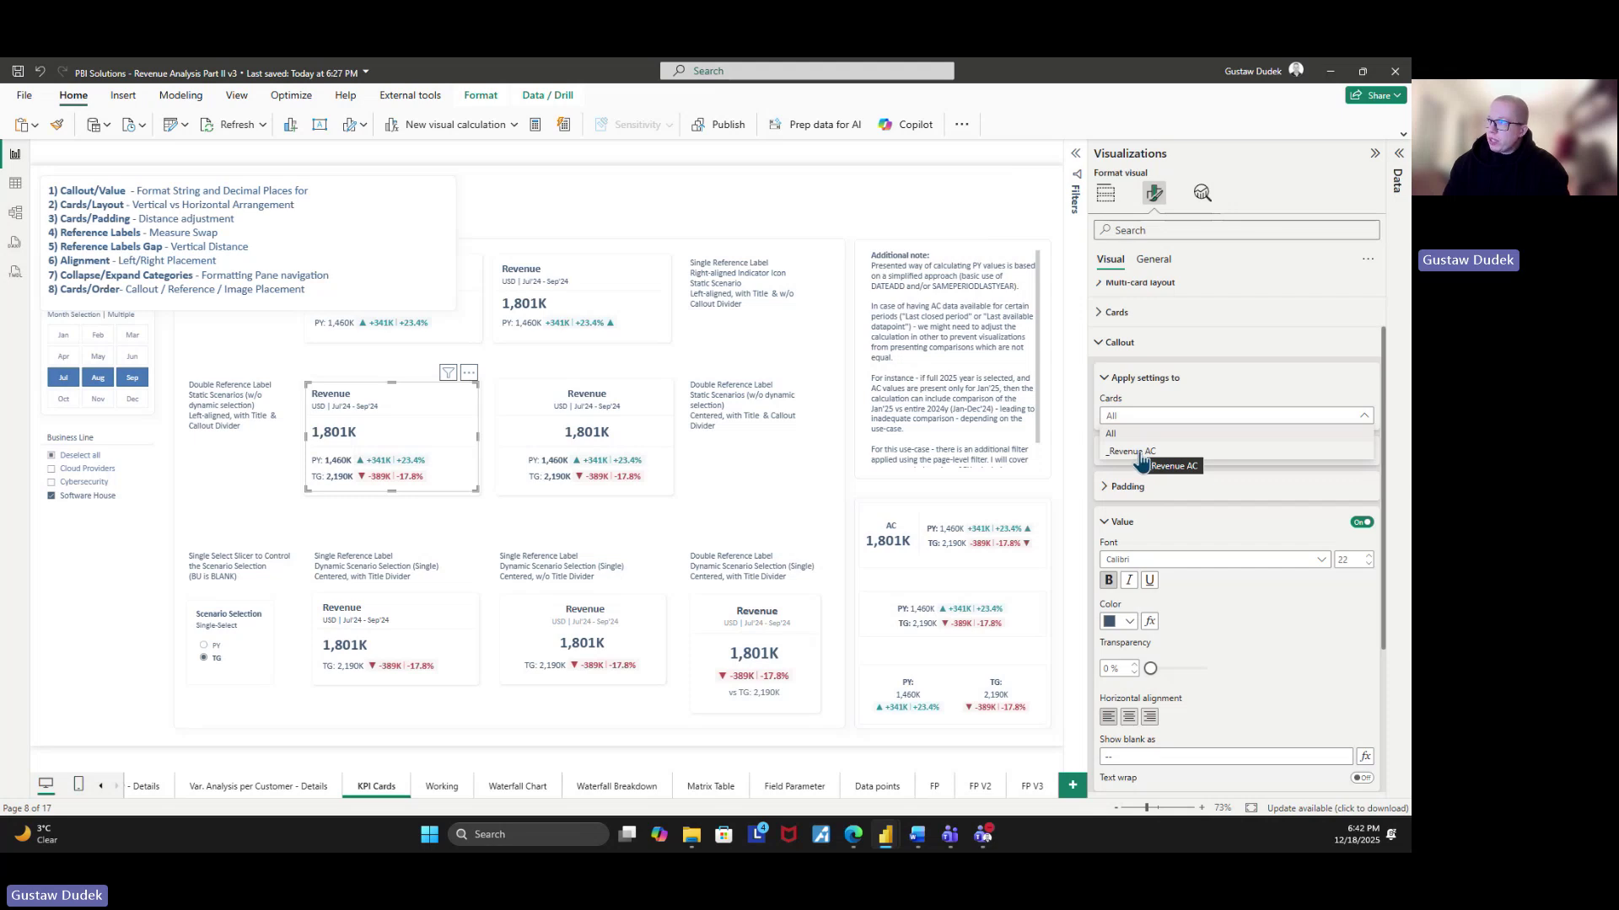
{"action": "left_click", "coordinate": [1141, 452]}
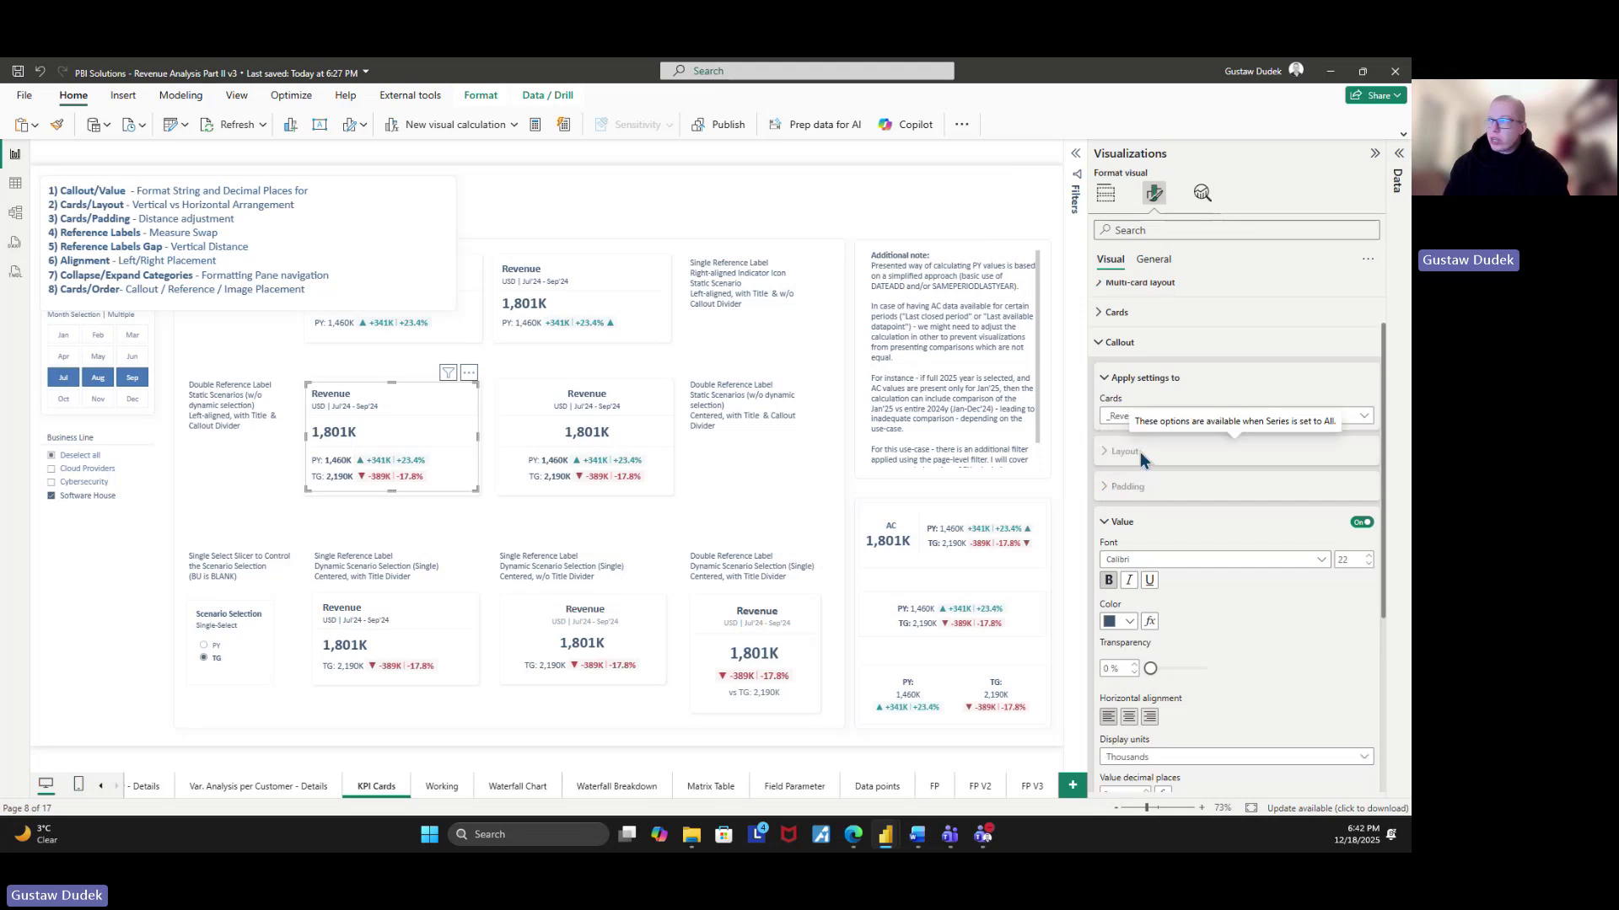
{"action": "scroll", "coordinate": [1142, 495], "scroll_direction": "down", "scroll_amount": 1}
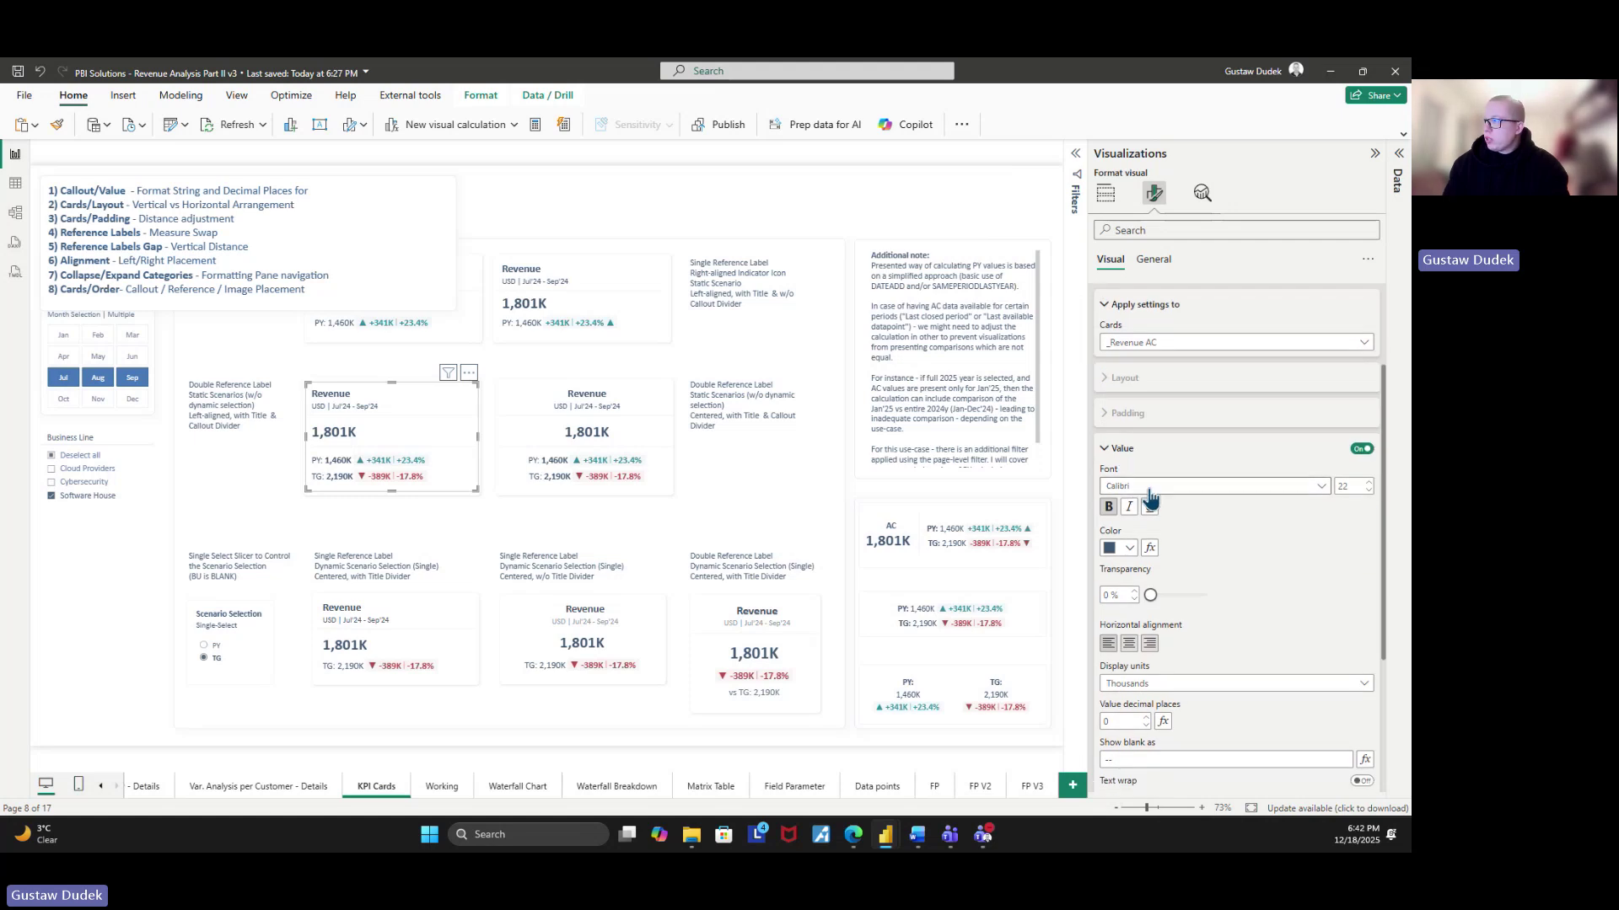
{"action": "scroll", "coordinate": [1150, 497], "scroll_direction": "down", "scroll_amount": 1}
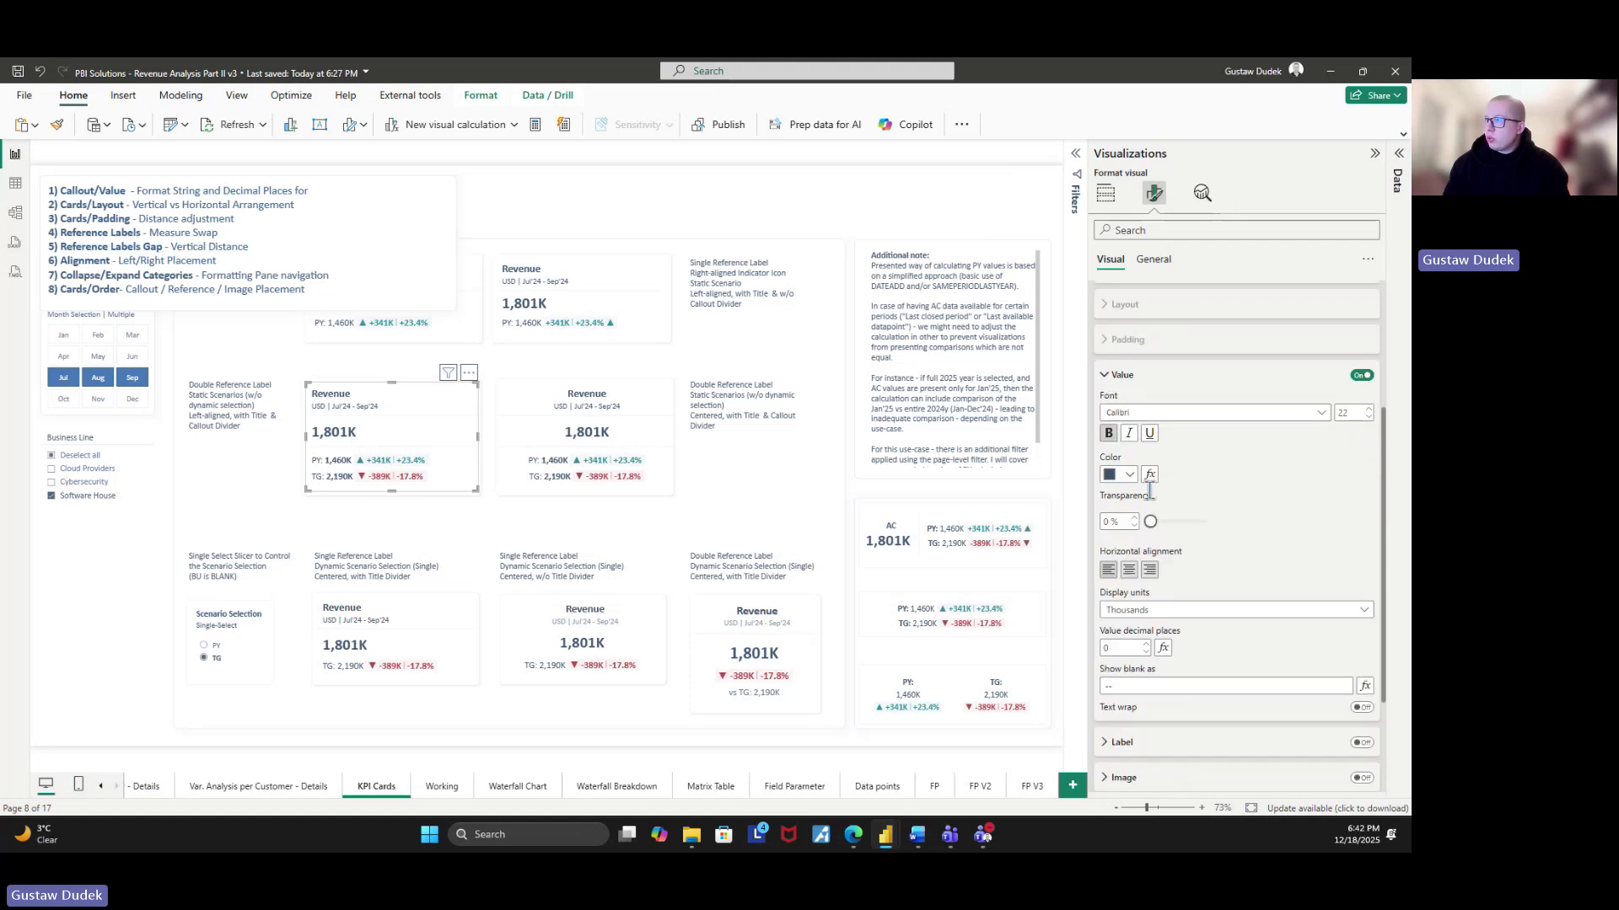
- Try the callout value in Millions with 2 decimal places, and return it to Thousands with 0 decimal places
{"action": "left_click", "coordinate": [1130, 622]}
{"action": "left_click", "coordinate": [1137, 695]}
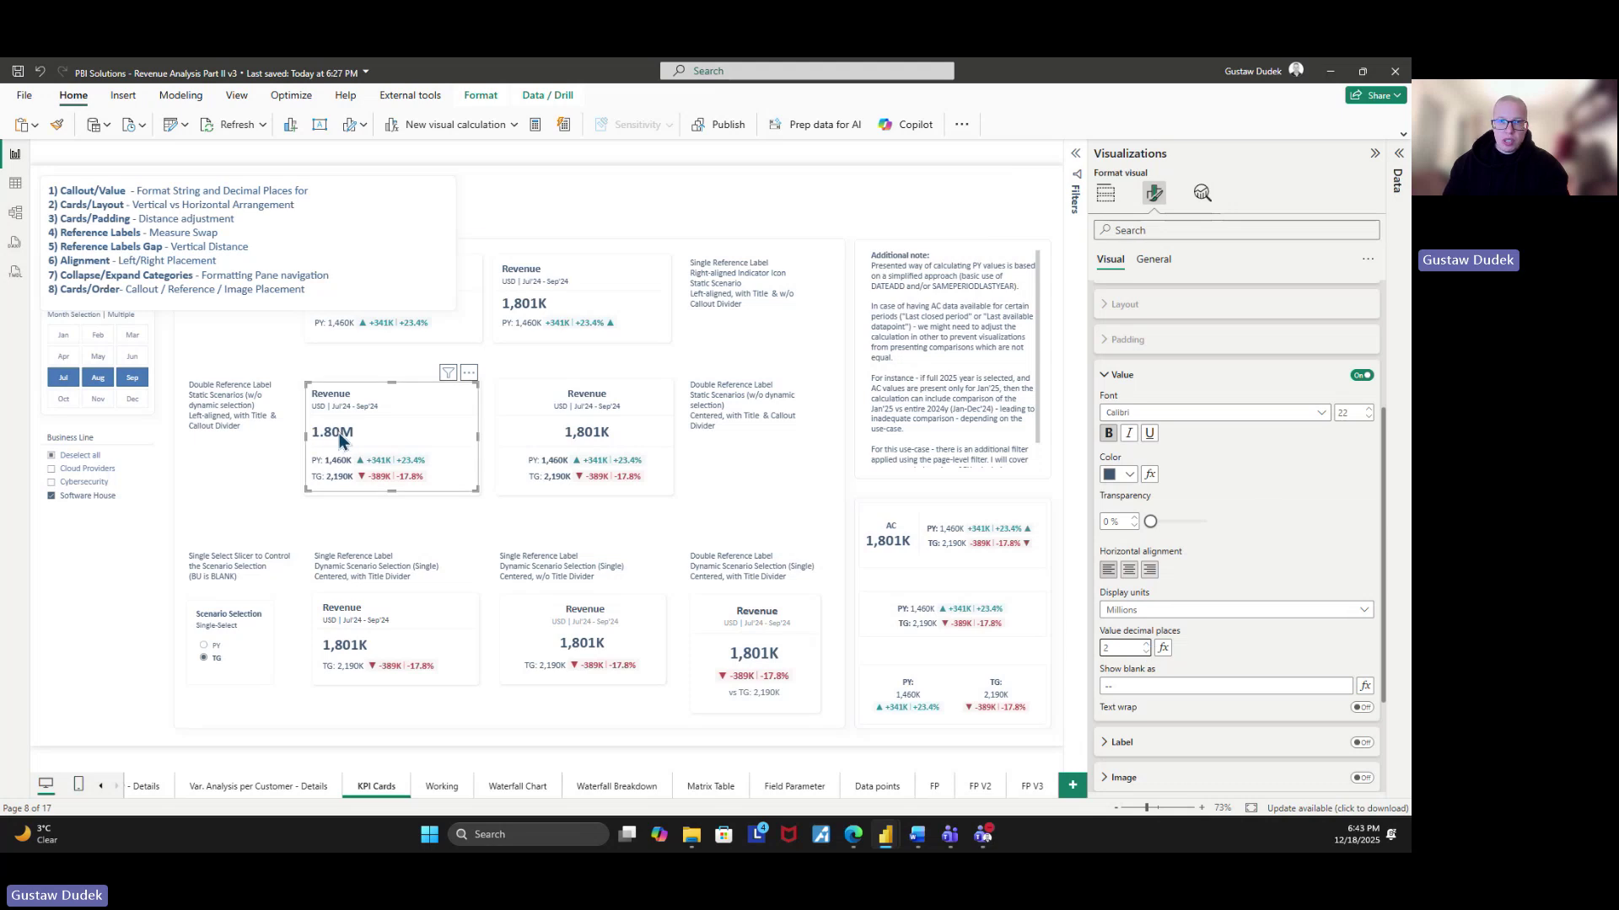
{"action": "left_click", "coordinate": [1145, 653]}
{"action": "left_click", "coordinate": [1146, 653]}
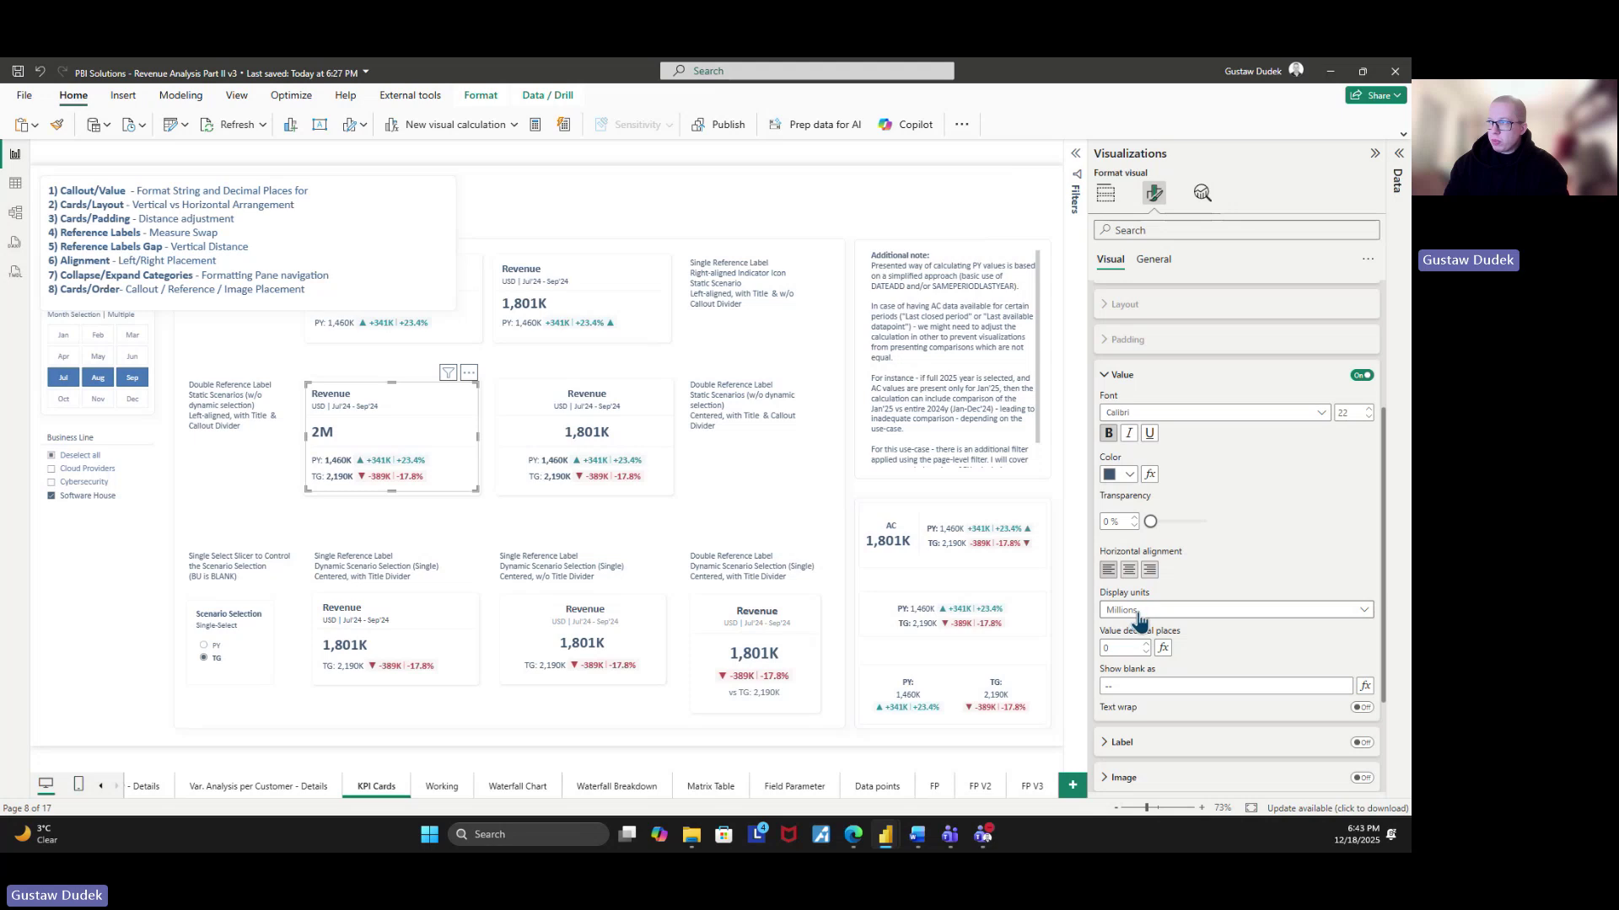
{"action": "left_click", "coordinate": [1139, 614]}
{"action": "left_click", "coordinate": [1143, 663]}
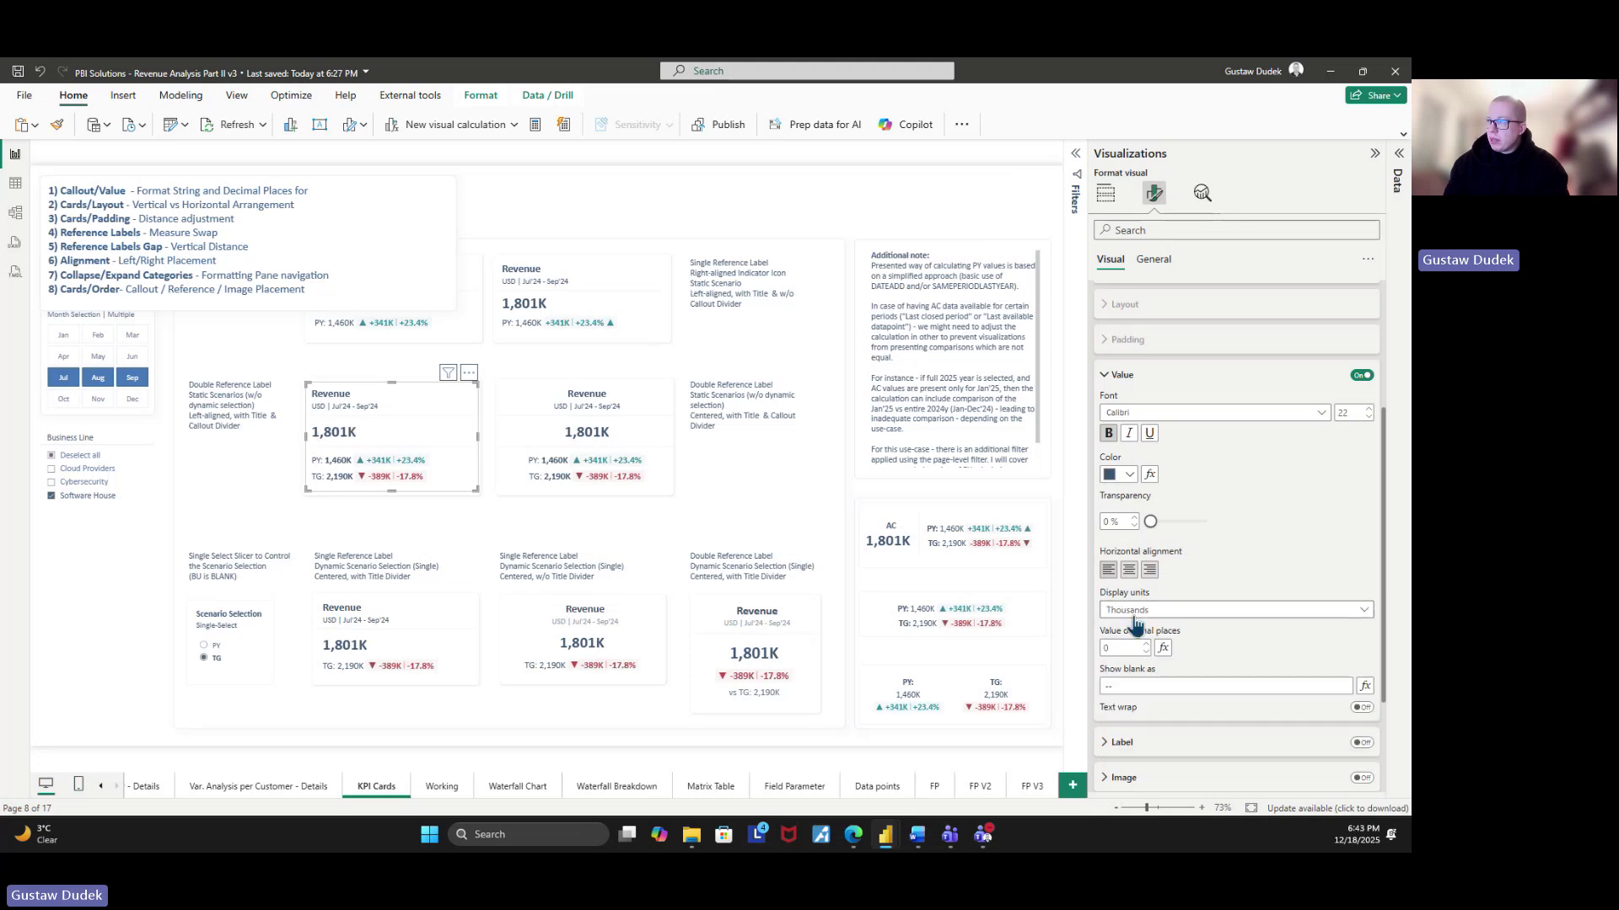
- Try other display units for the callout value, including Auto, and set them back to Thousands
{"action": "left_click", "coordinate": [1135, 613]}
{"action": "left_click", "coordinate": [1130, 644]}
{"action": "left_click", "coordinate": [1135, 614]}
{"action": "left_click", "coordinate": [1137, 628]}
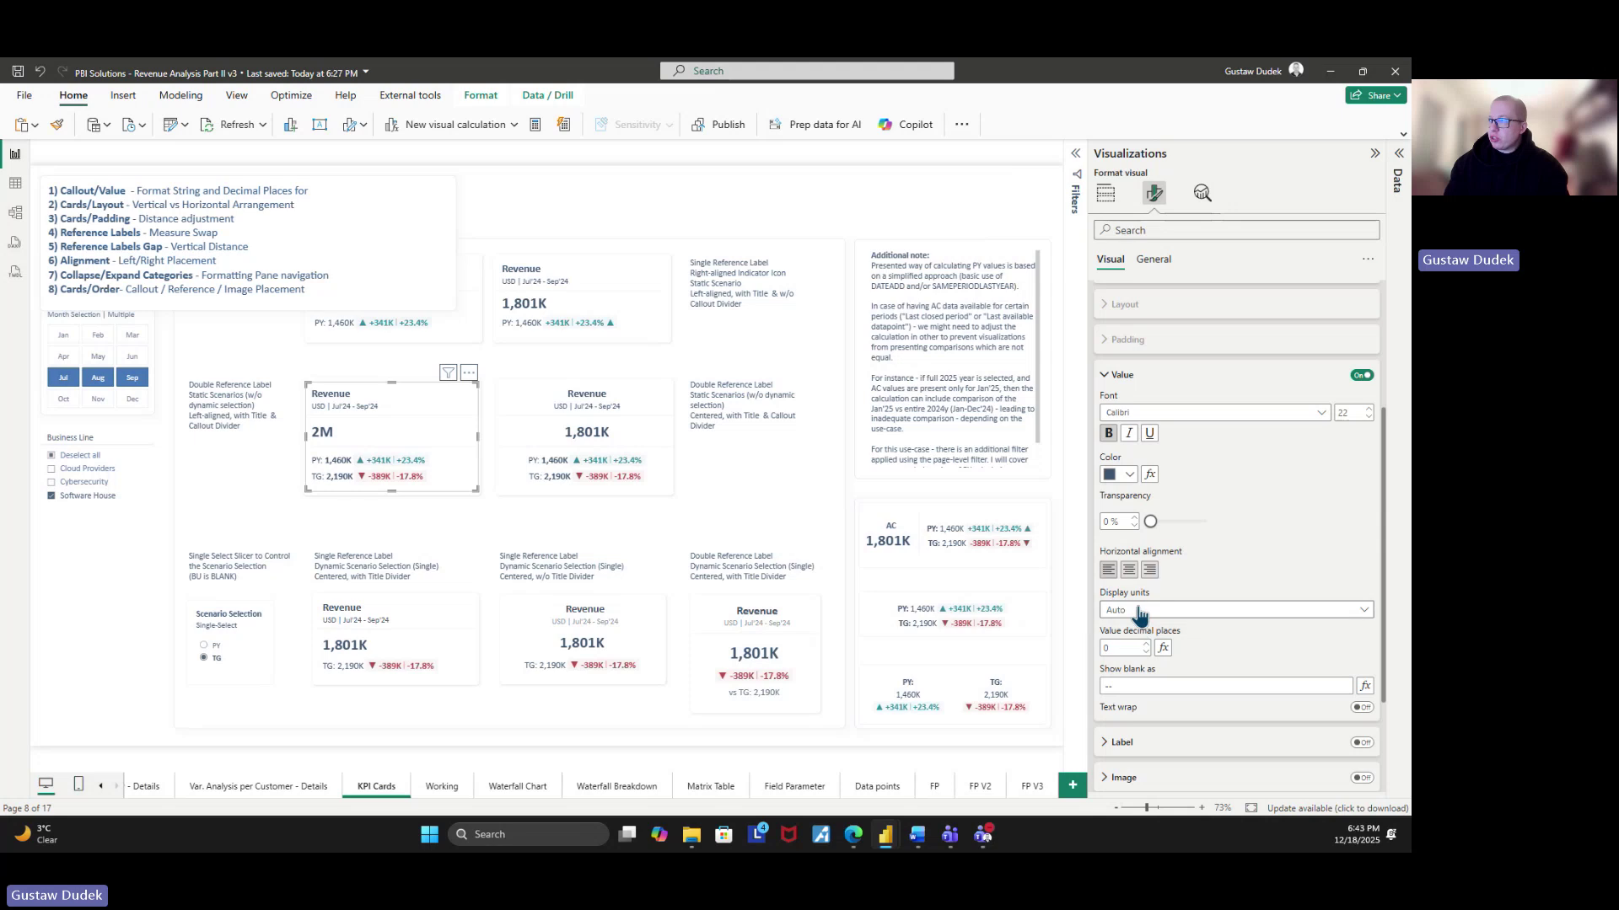
{"action": "left_click", "coordinate": [1139, 611]}
{"action": "left_click", "coordinate": [1139, 663]}
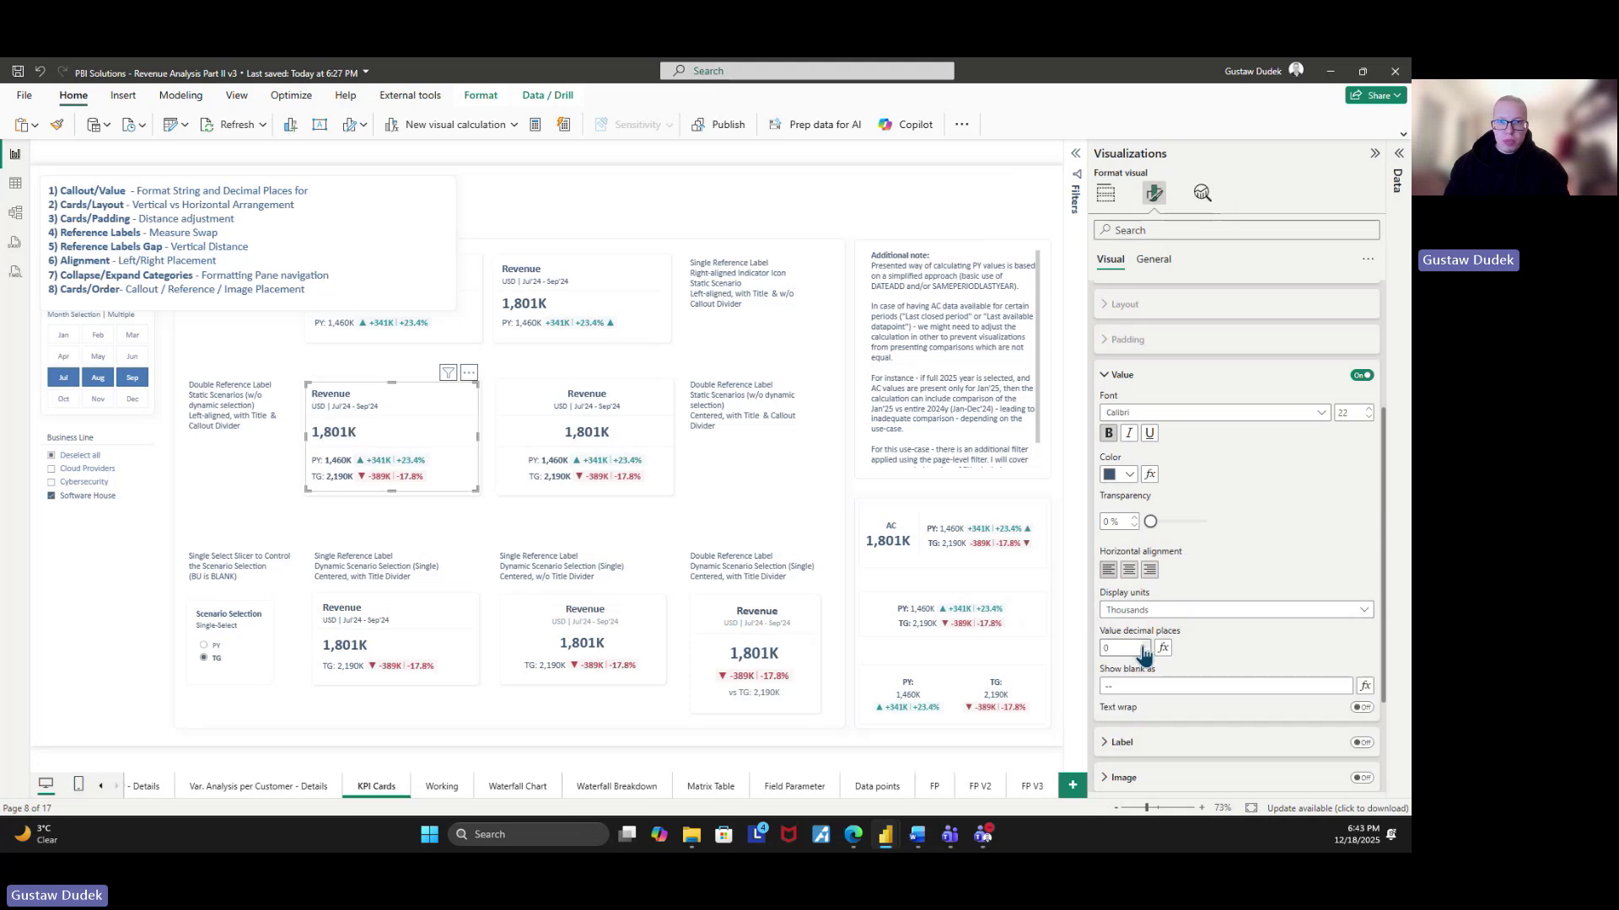
{"action": "scroll", "coordinate": [1178, 594], "scroll_direction": "up", "scroll_amount": 2}
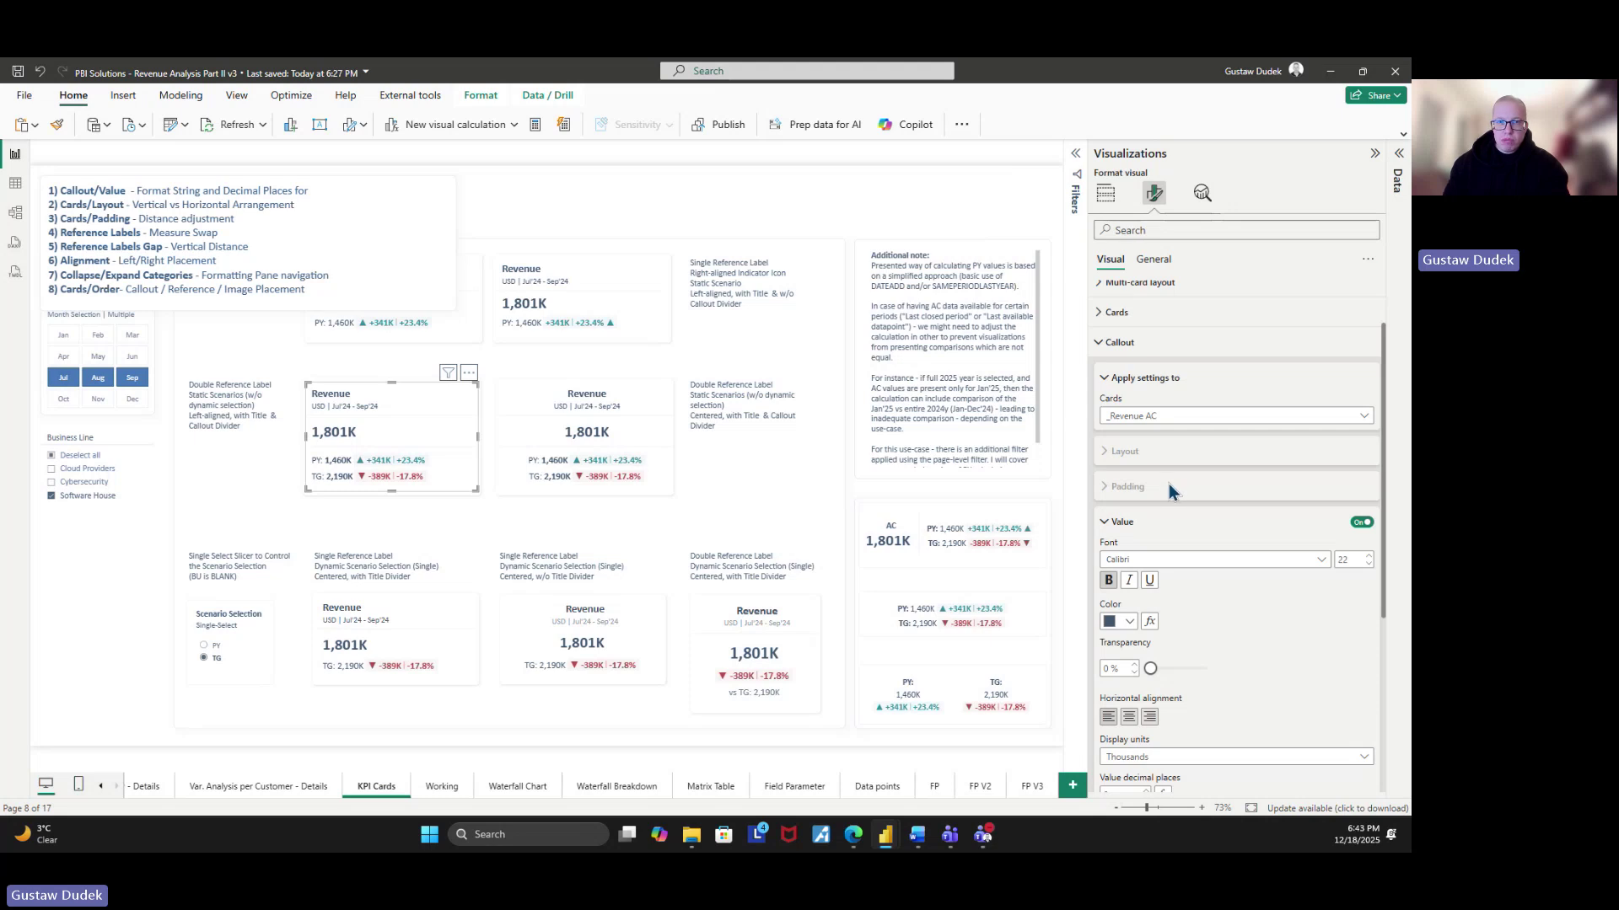
{"action": "left_click", "coordinate": [1148, 417]}
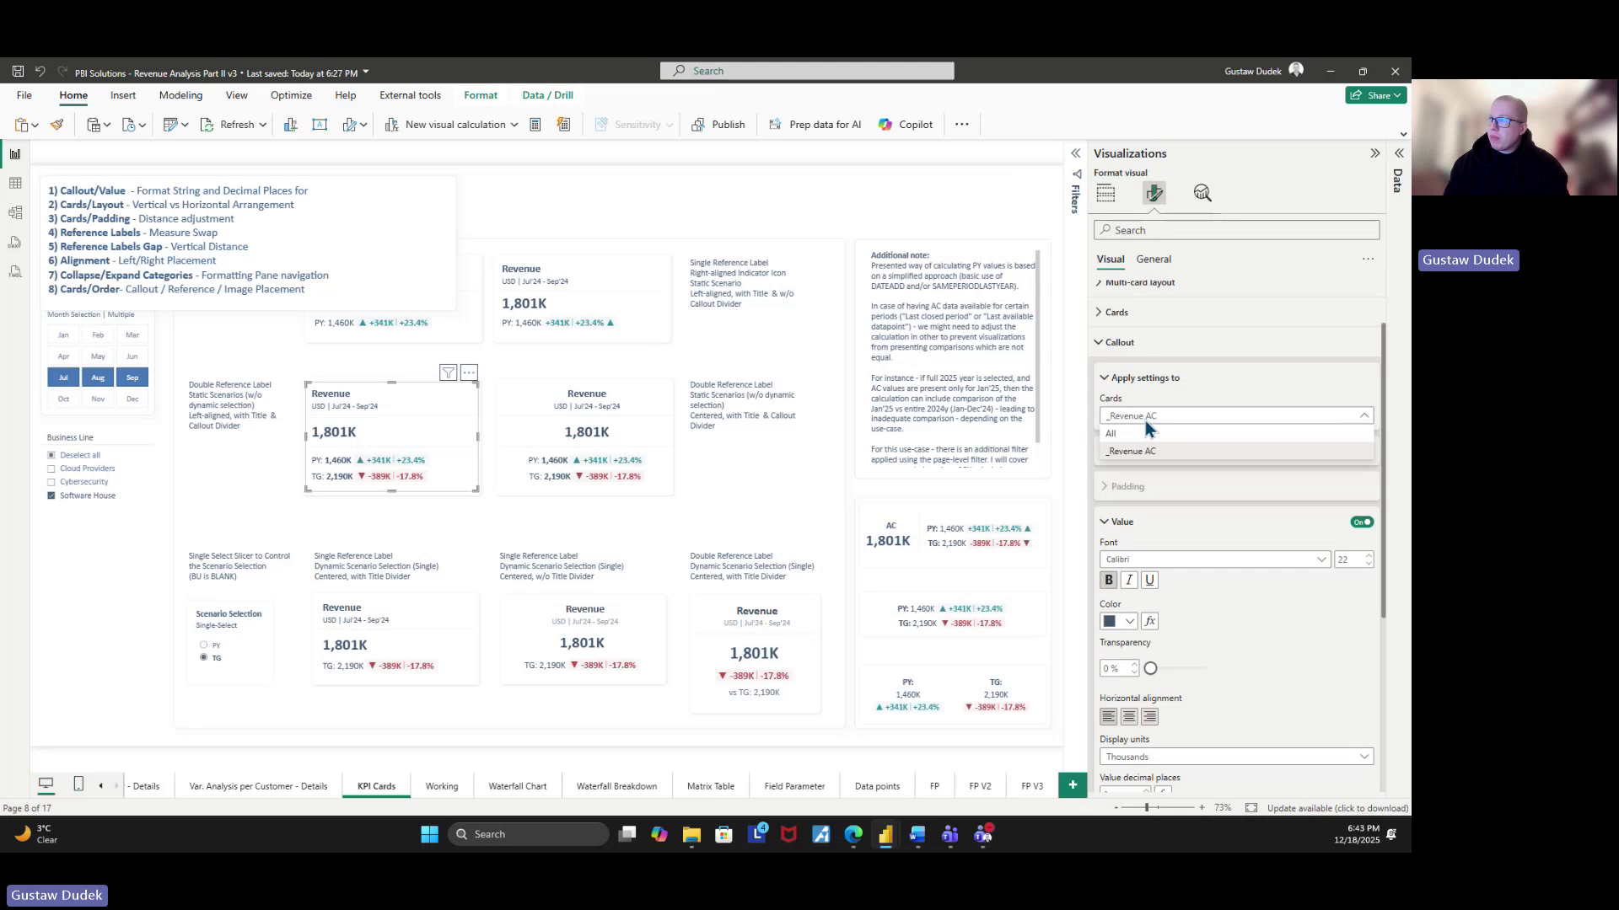
{"action": "left_click", "coordinate": [1147, 420]}
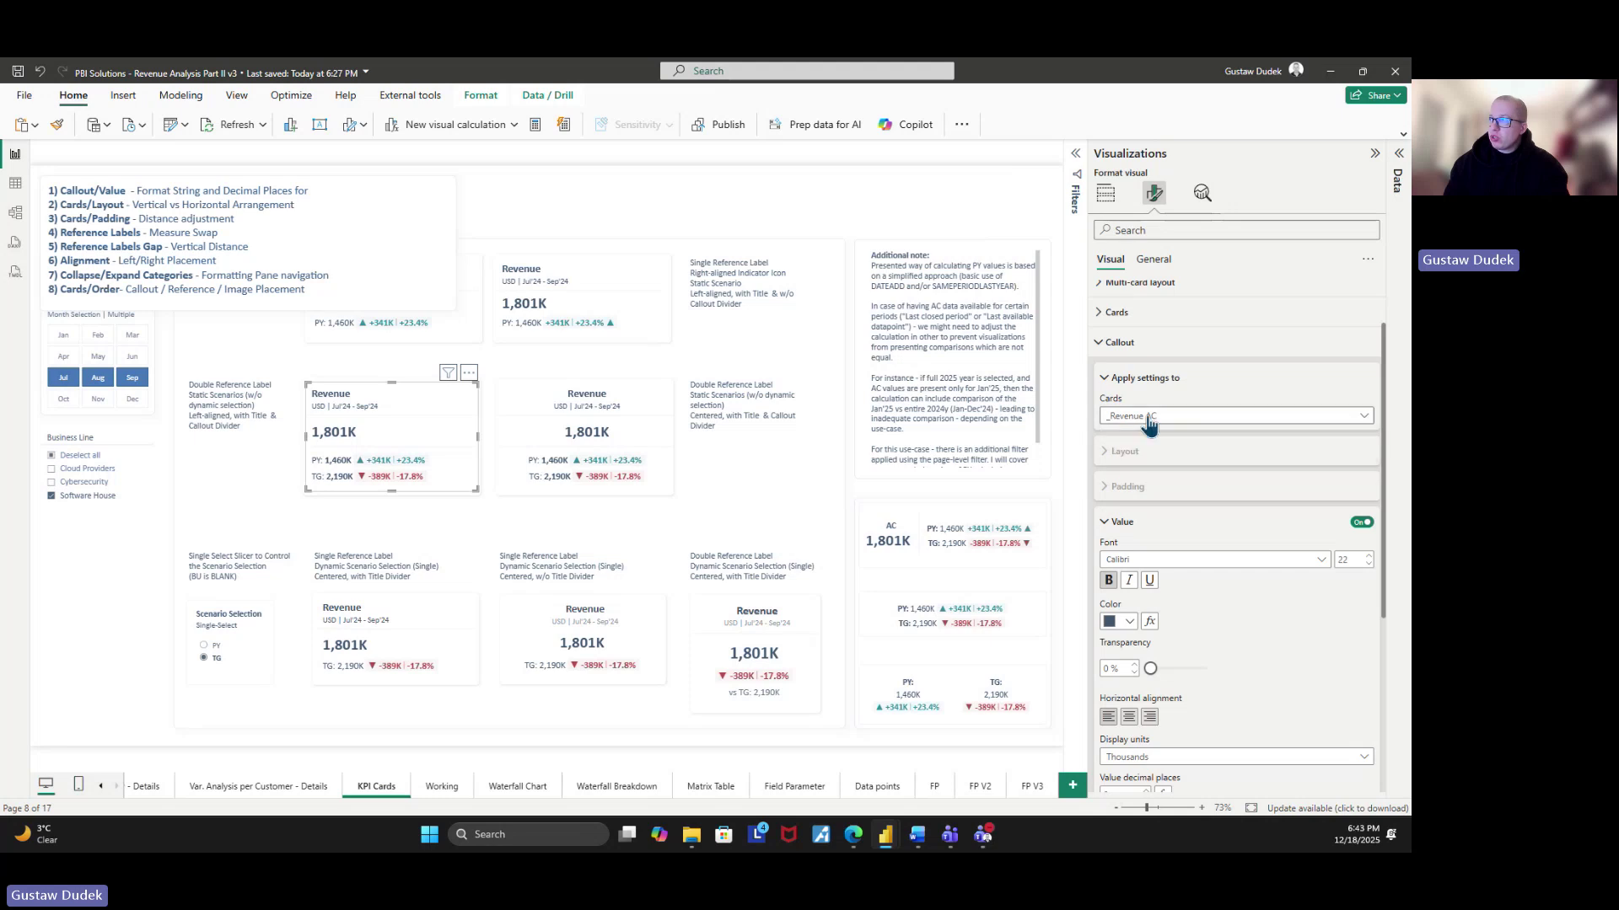
- Set the layout arrangement of the left-aligned double-reference Revenue card to Horizontal
{"action": "left_click", "coordinate": [233, 246]}
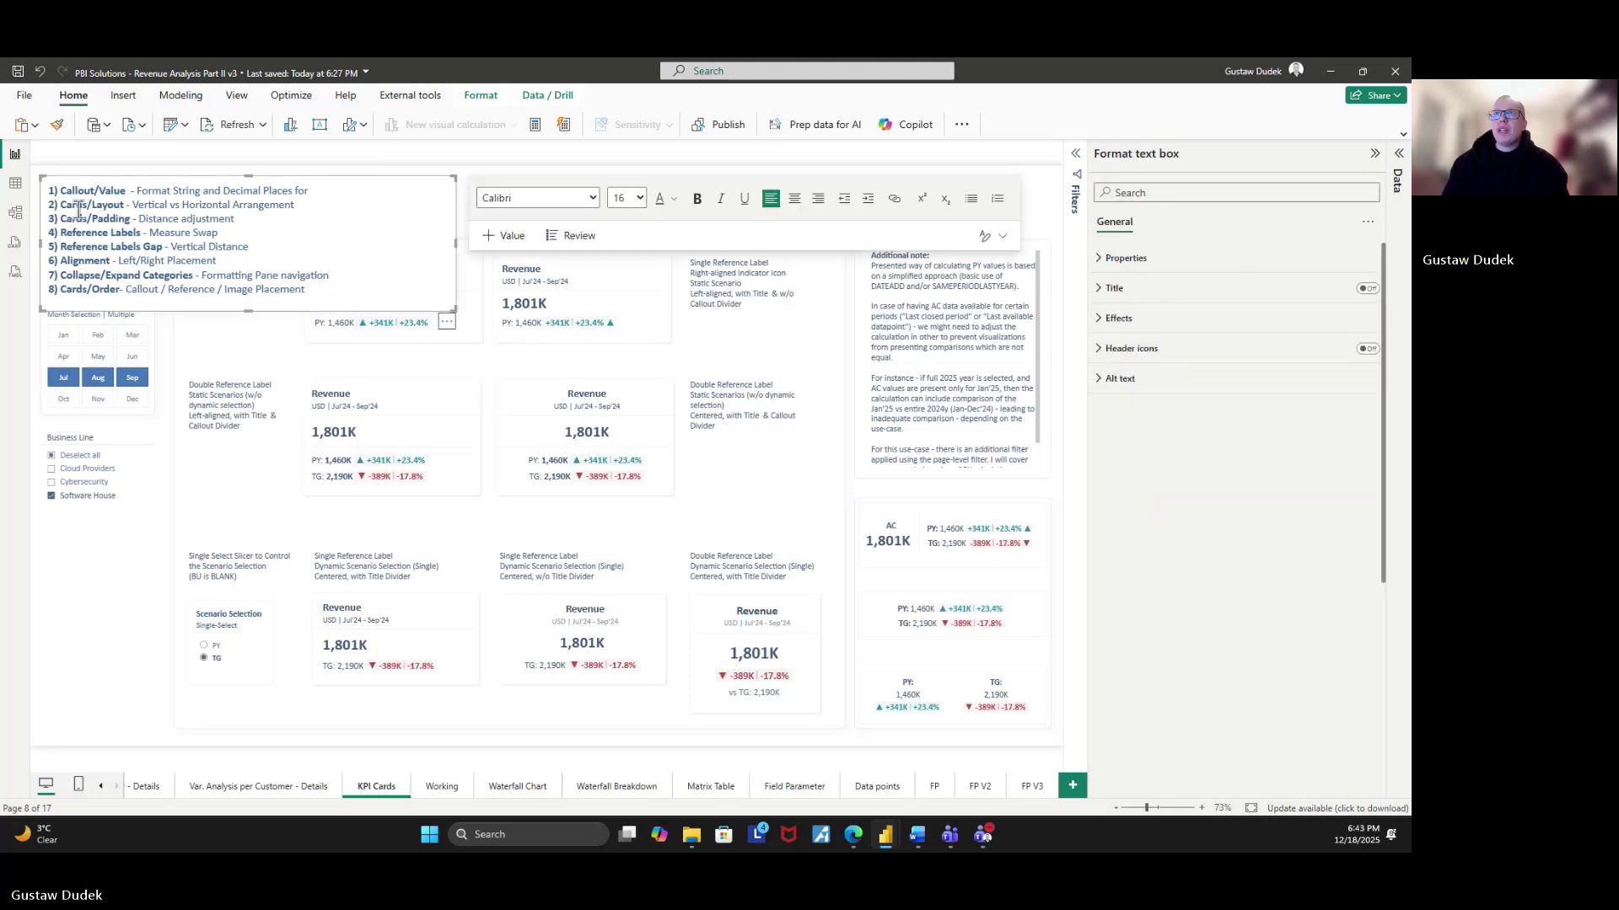
{"action": "left_click", "coordinate": [392, 451]}
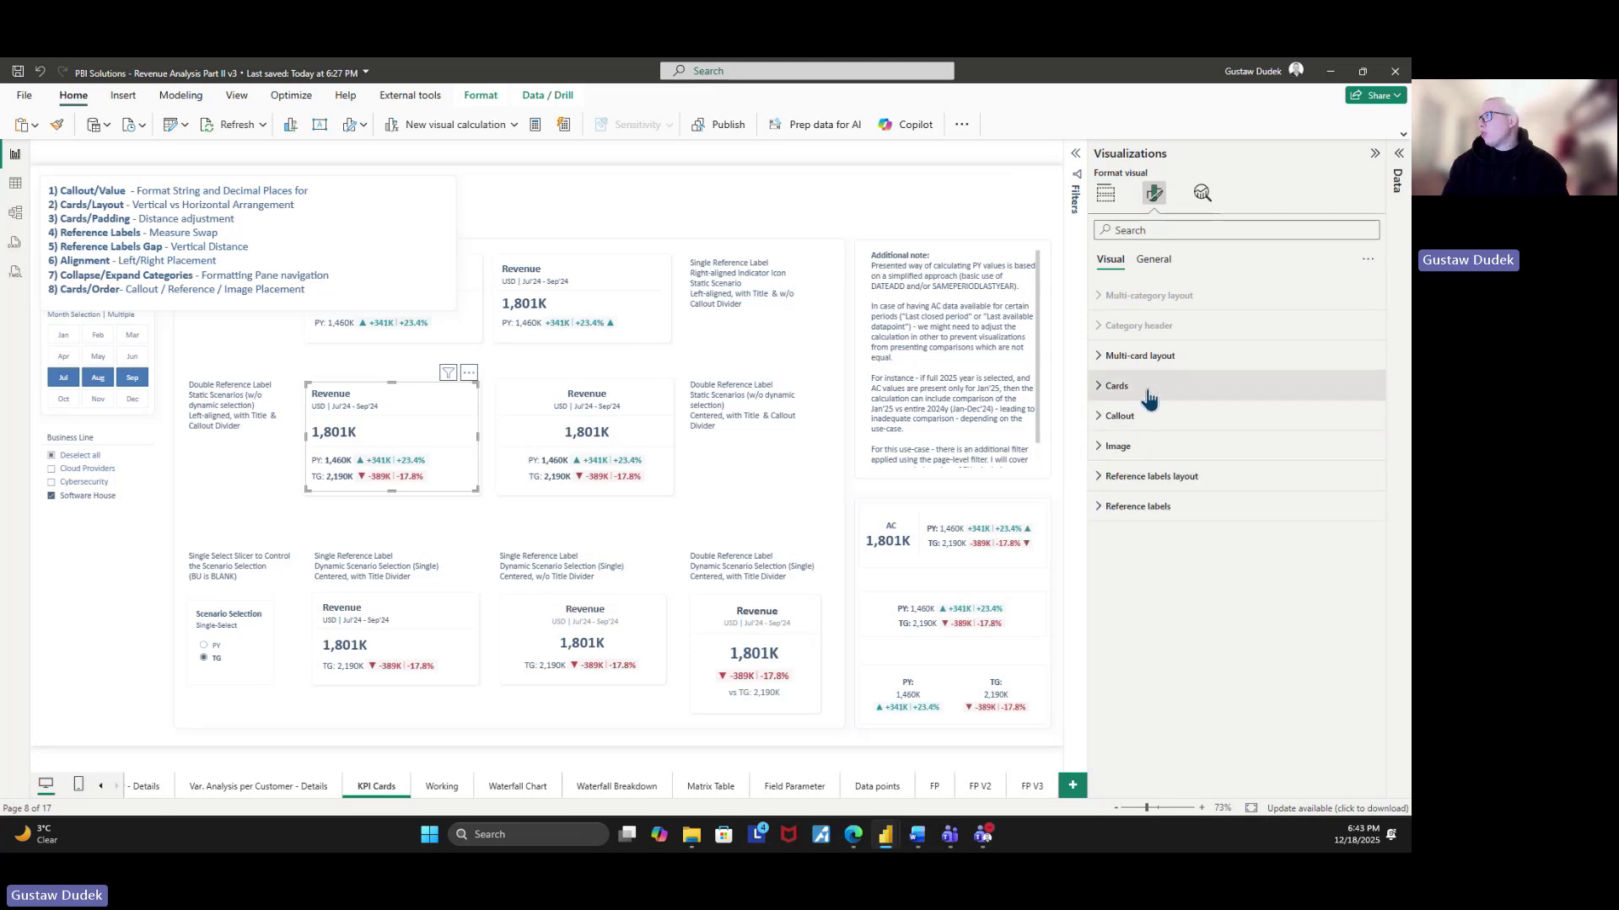
{"action": "left_click", "coordinate": [1148, 395]}
{"action": "left_click", "coordinate": [1134, 496]}
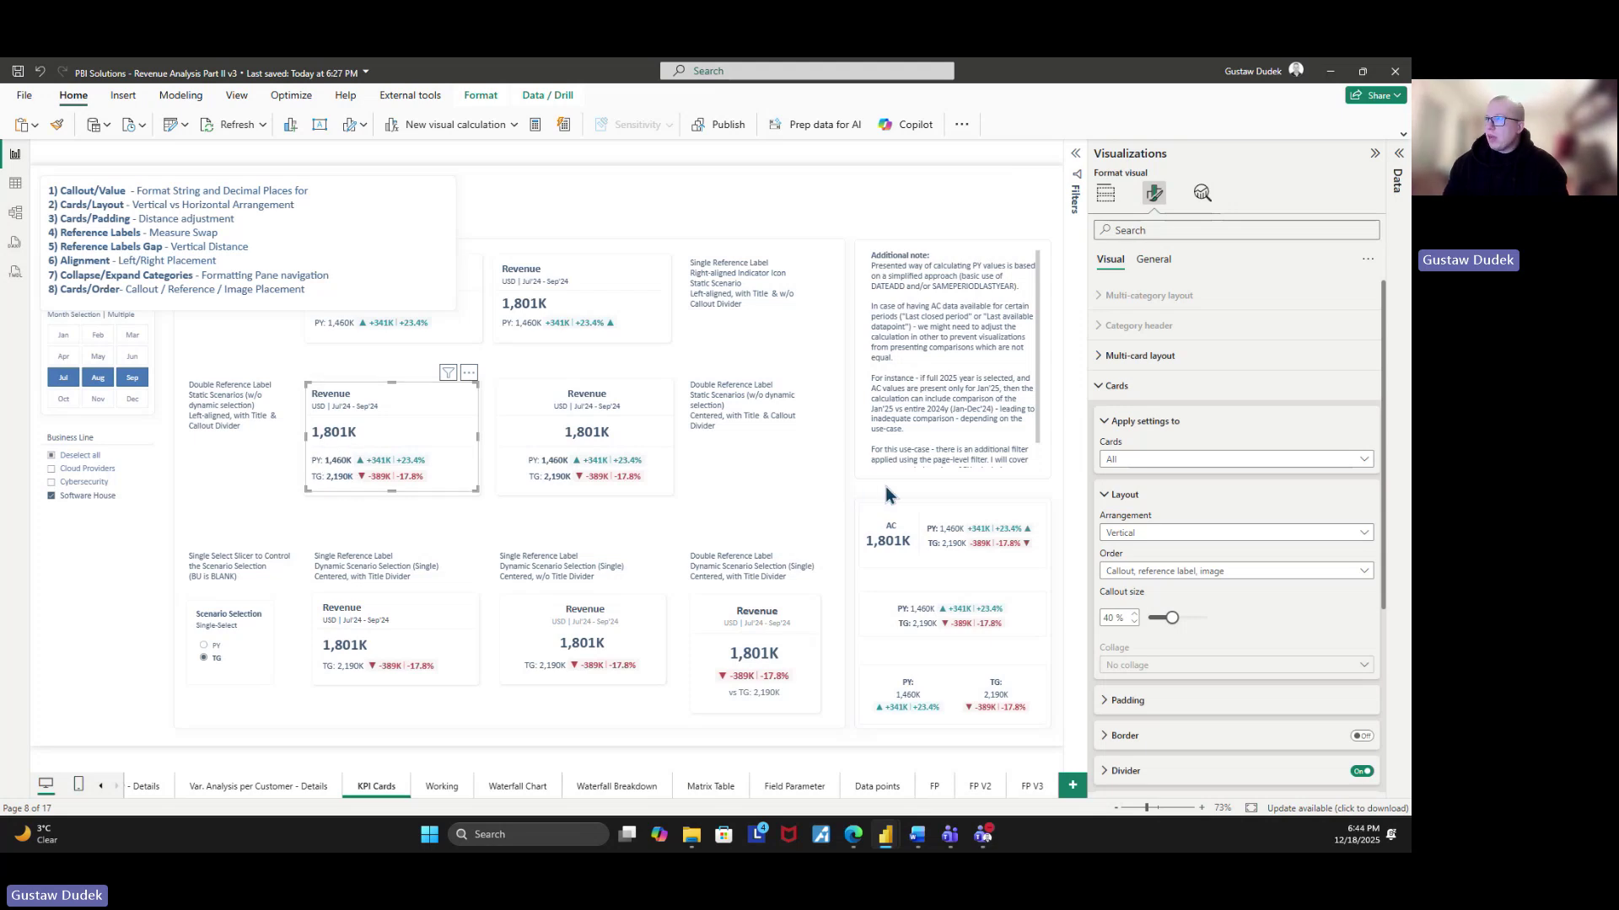
{"action": "left_click", "coordinate": [1149, 540]}
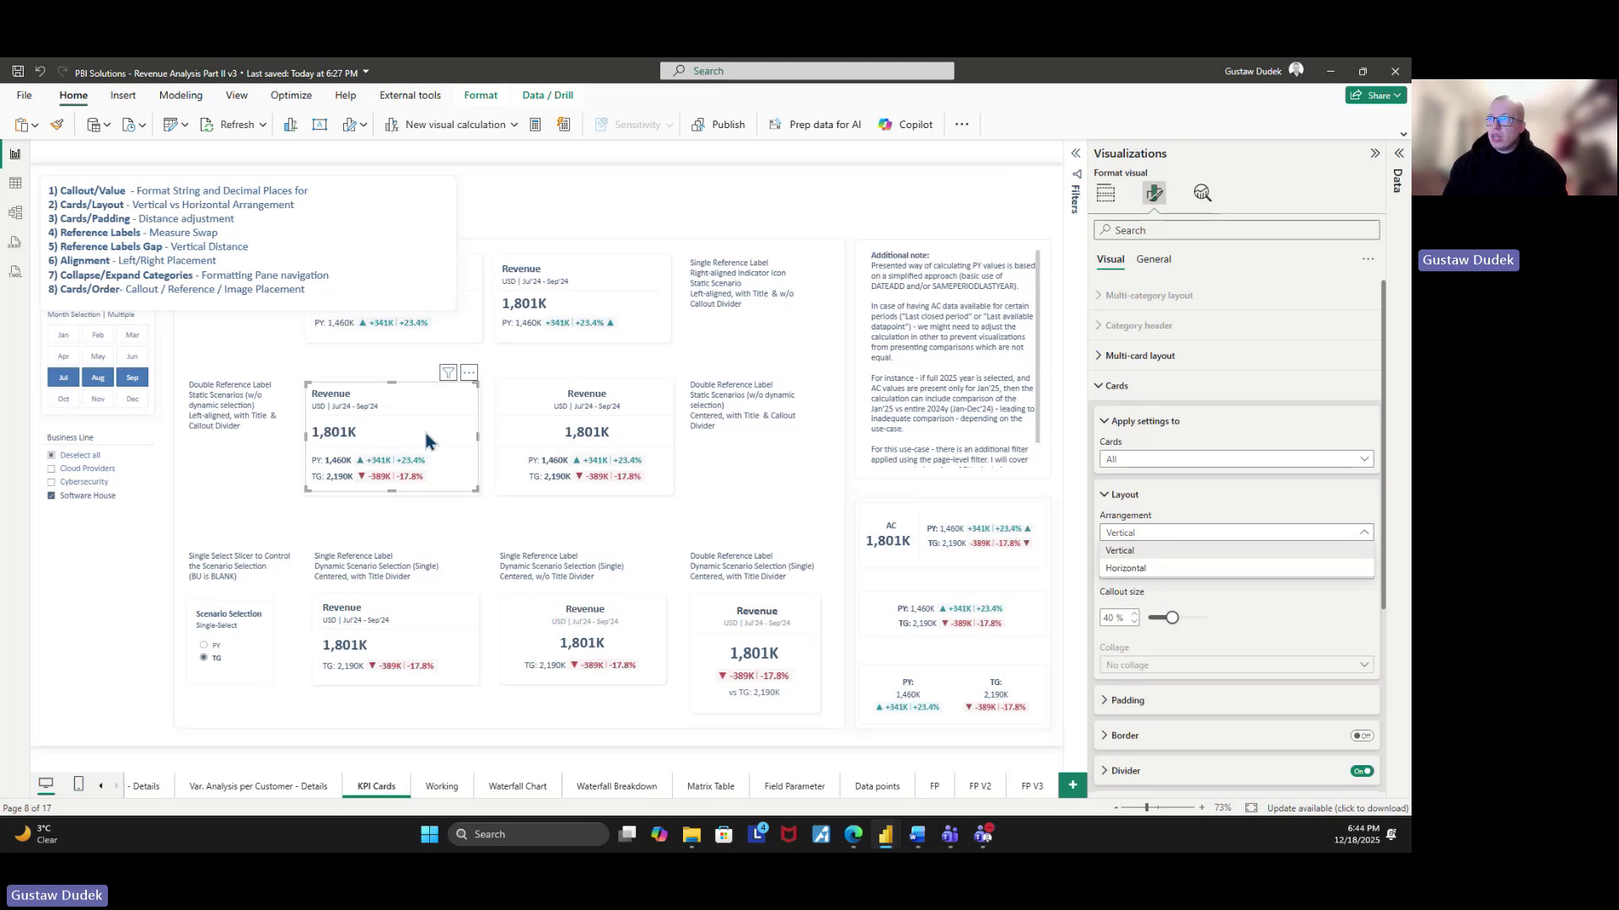
{"action": "left_click", "coordinate": [398, 482]}
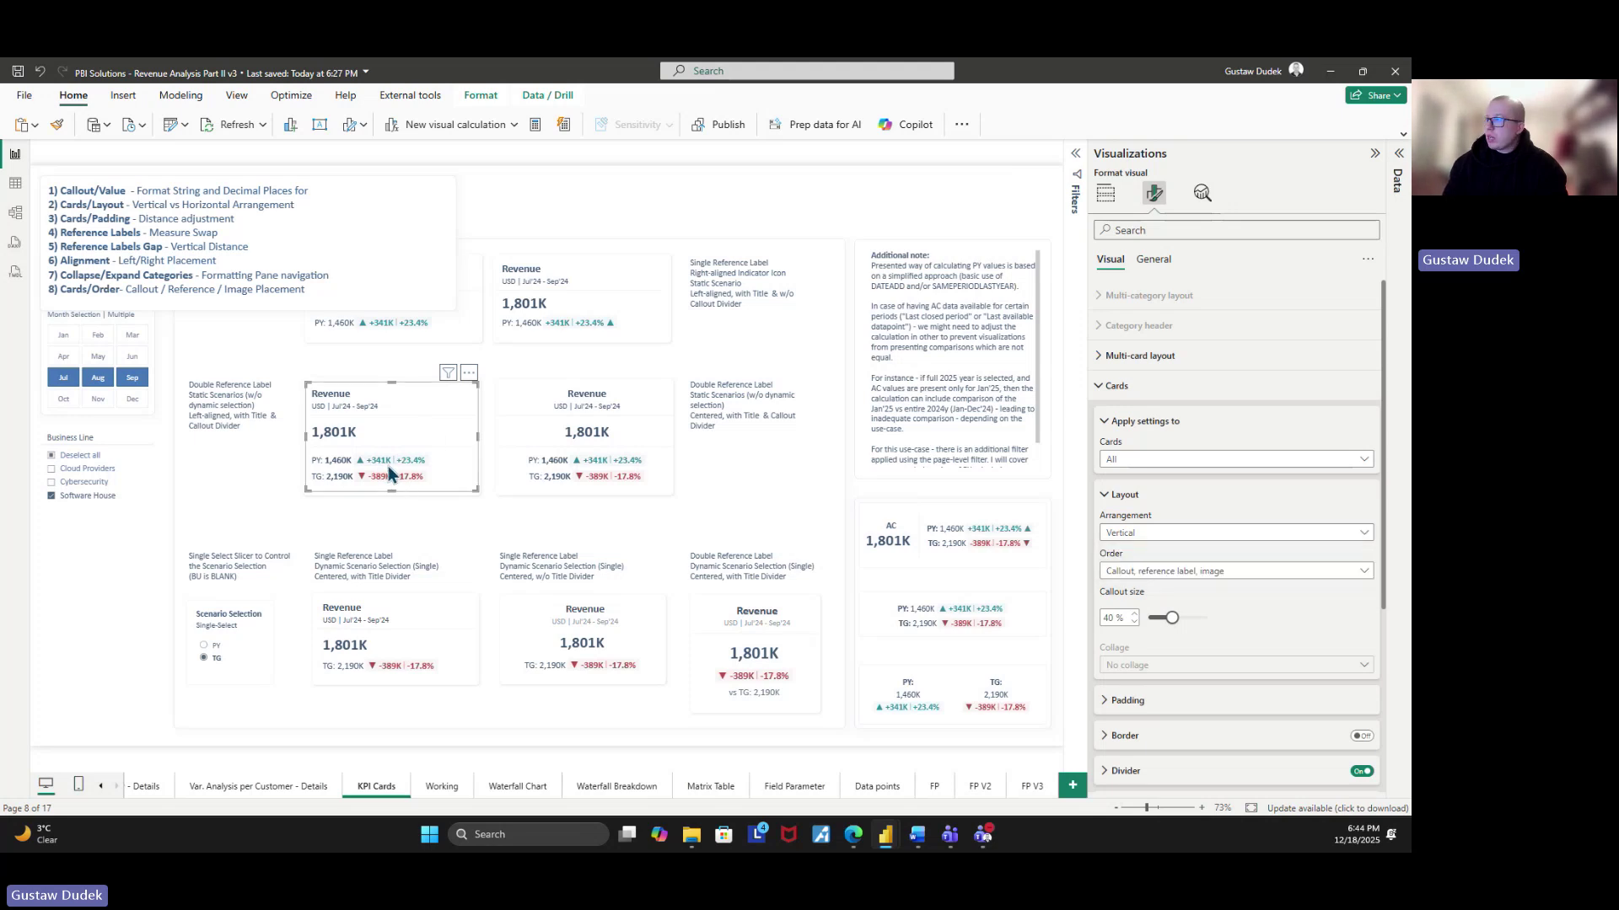
{"action": "left_click", "coordinate": [1110, 535]}
{"action": "left_click", "coordinate": [1131, 549]}
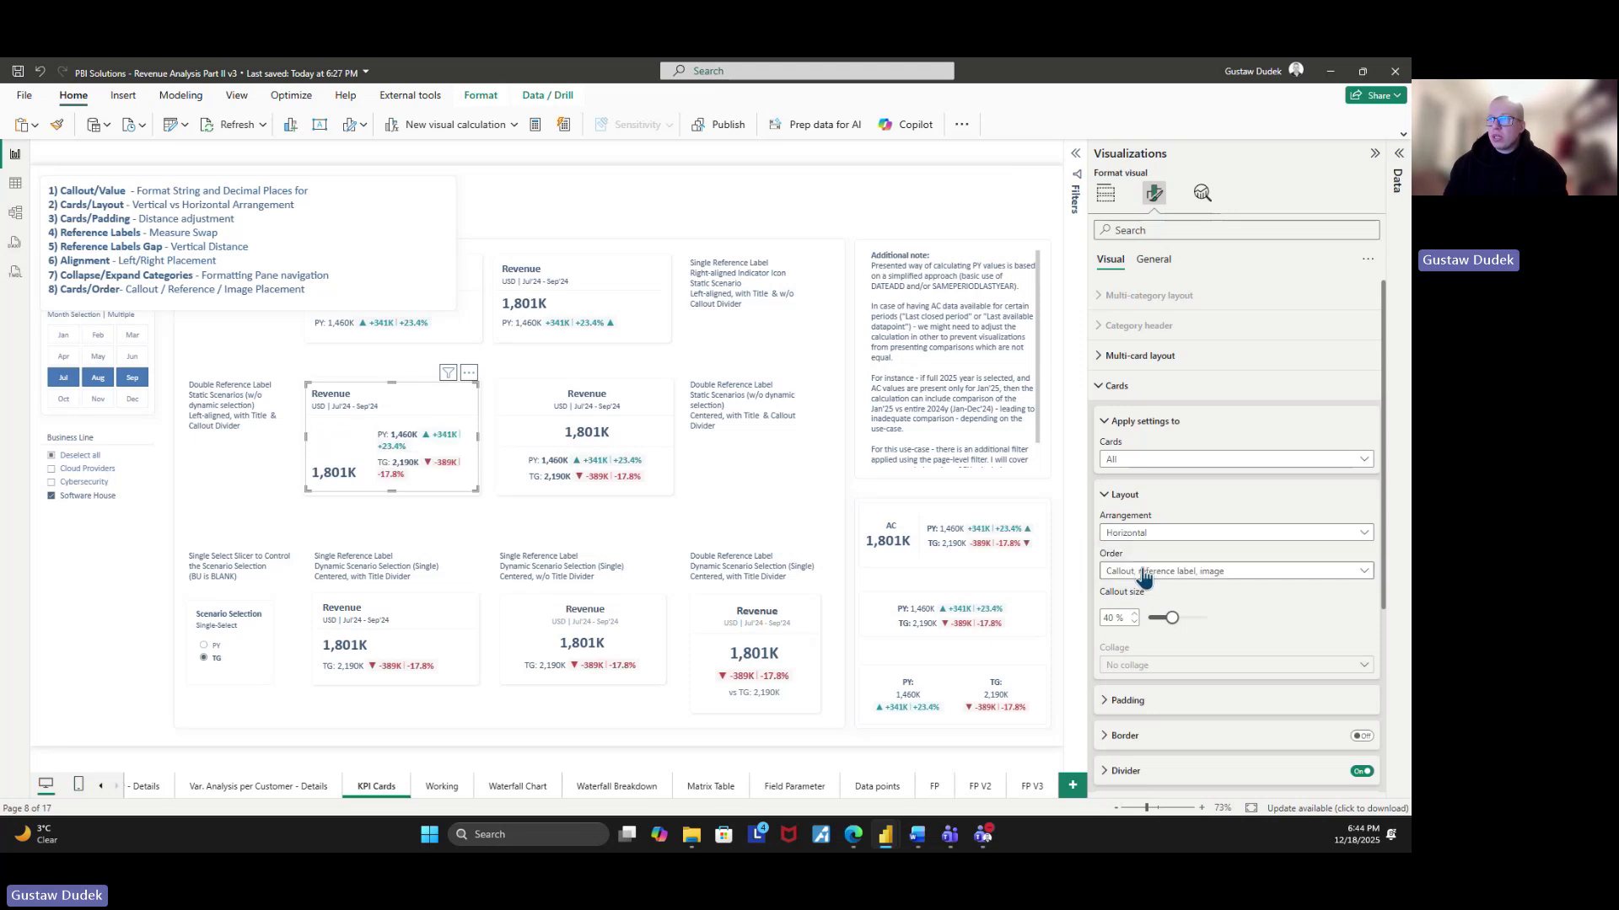
- Widen the Revenue card to give its reference labels more room, and undo both the widening and the horizontal arrangement
{"action": "left_click_drag", "start_coordinate": [477, 436], "coordinate": [546, 447]}
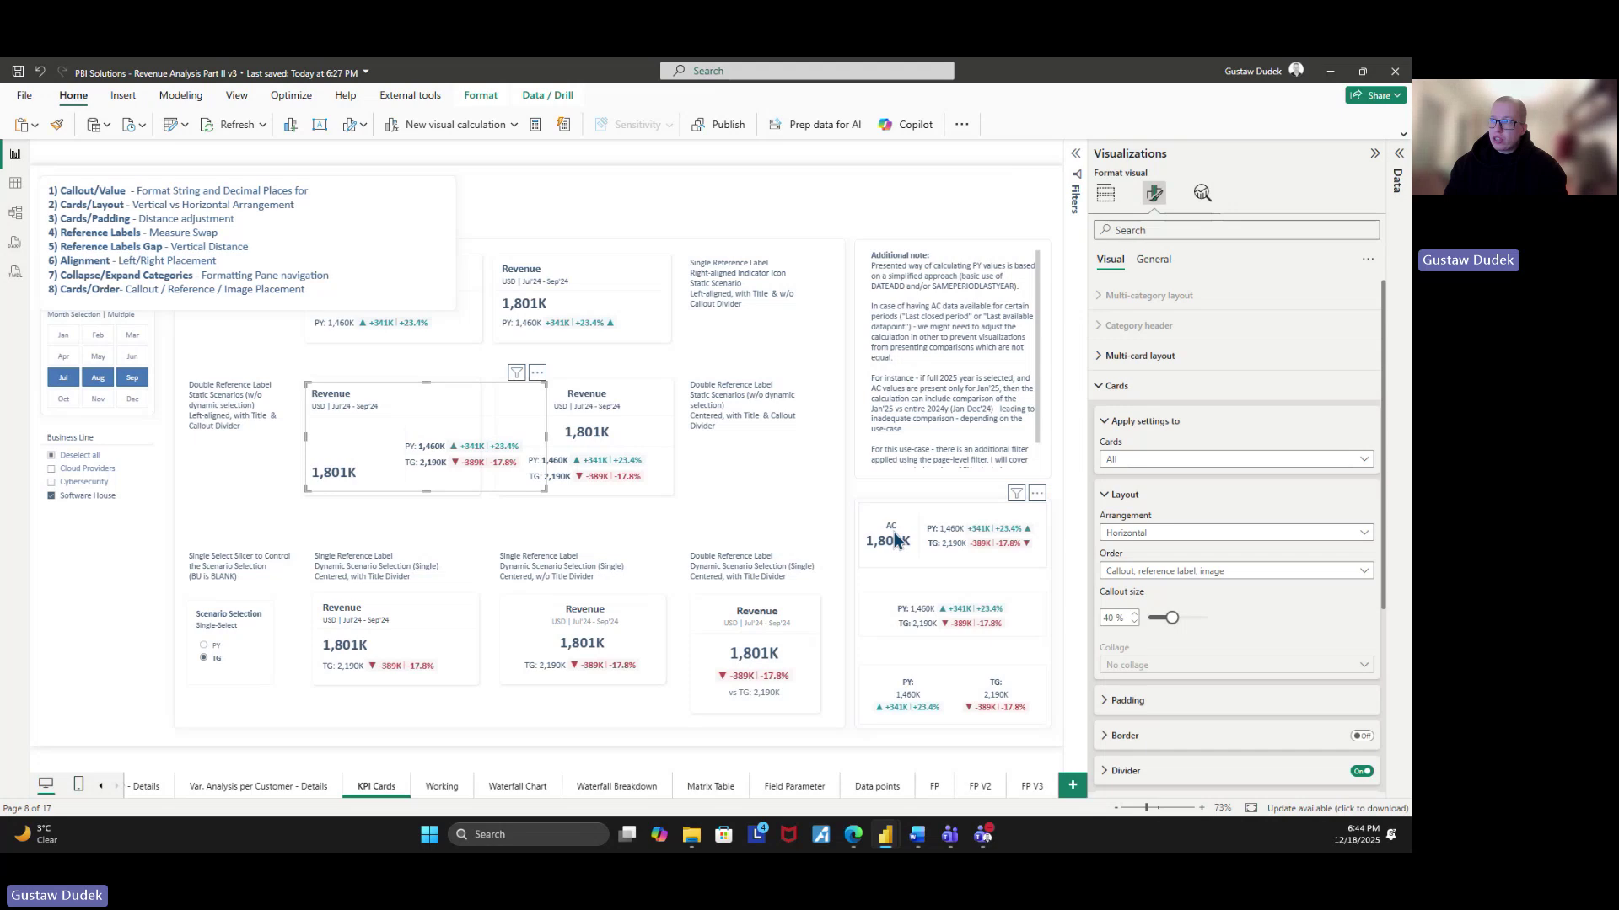
{"action": "left_click", "coordinate": [1133, 534]}
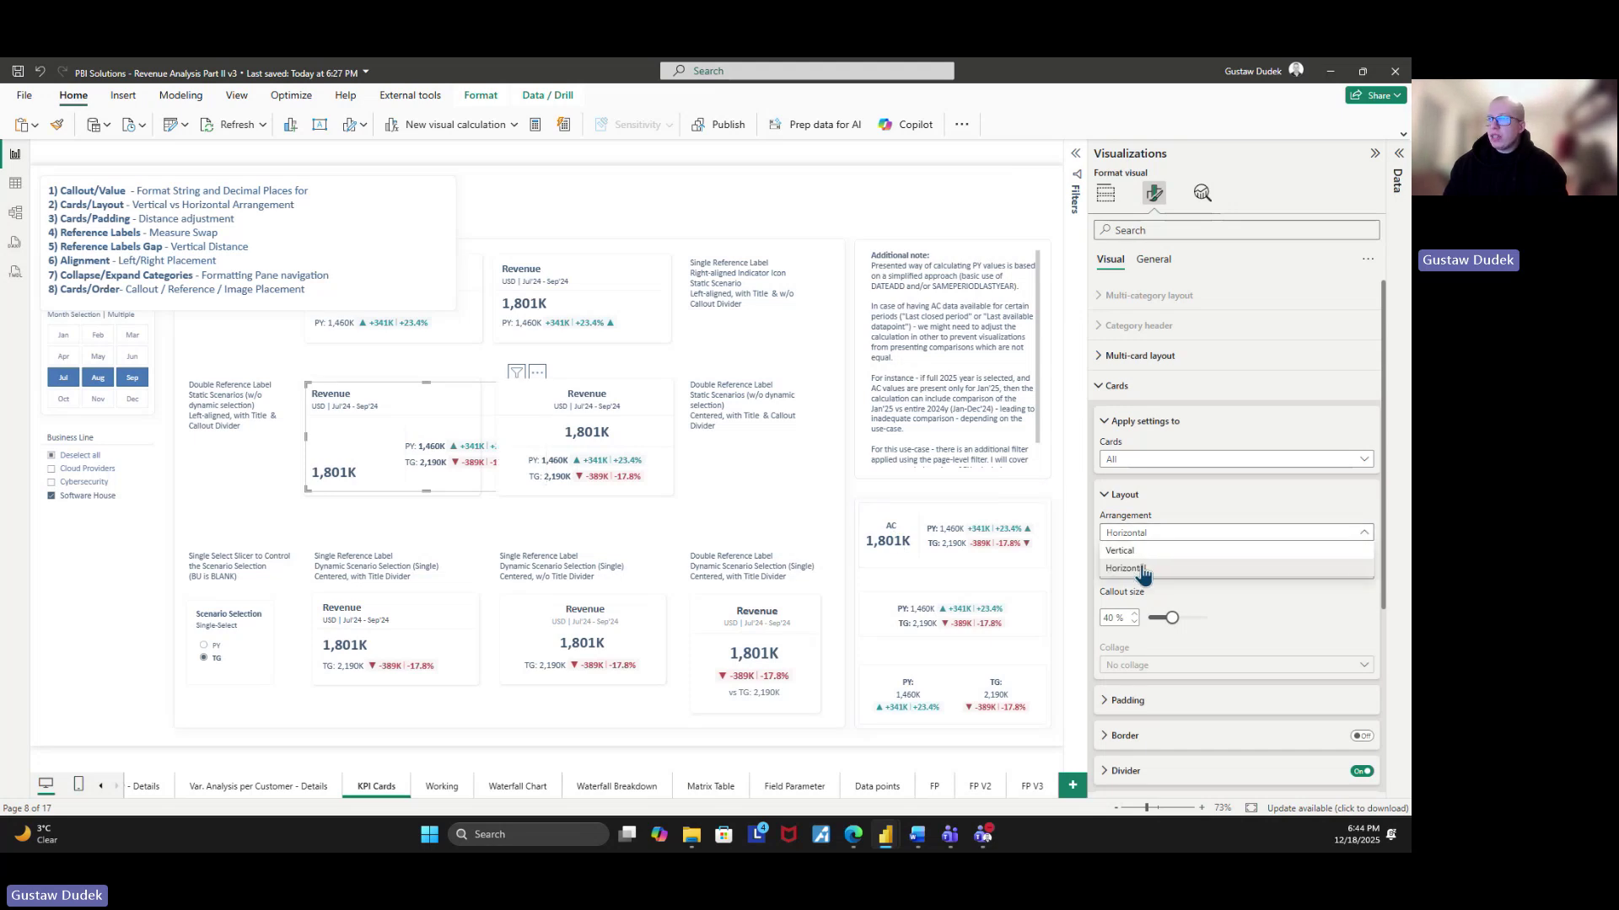
{"action": "left_click", "coordinate": [436, 450]}
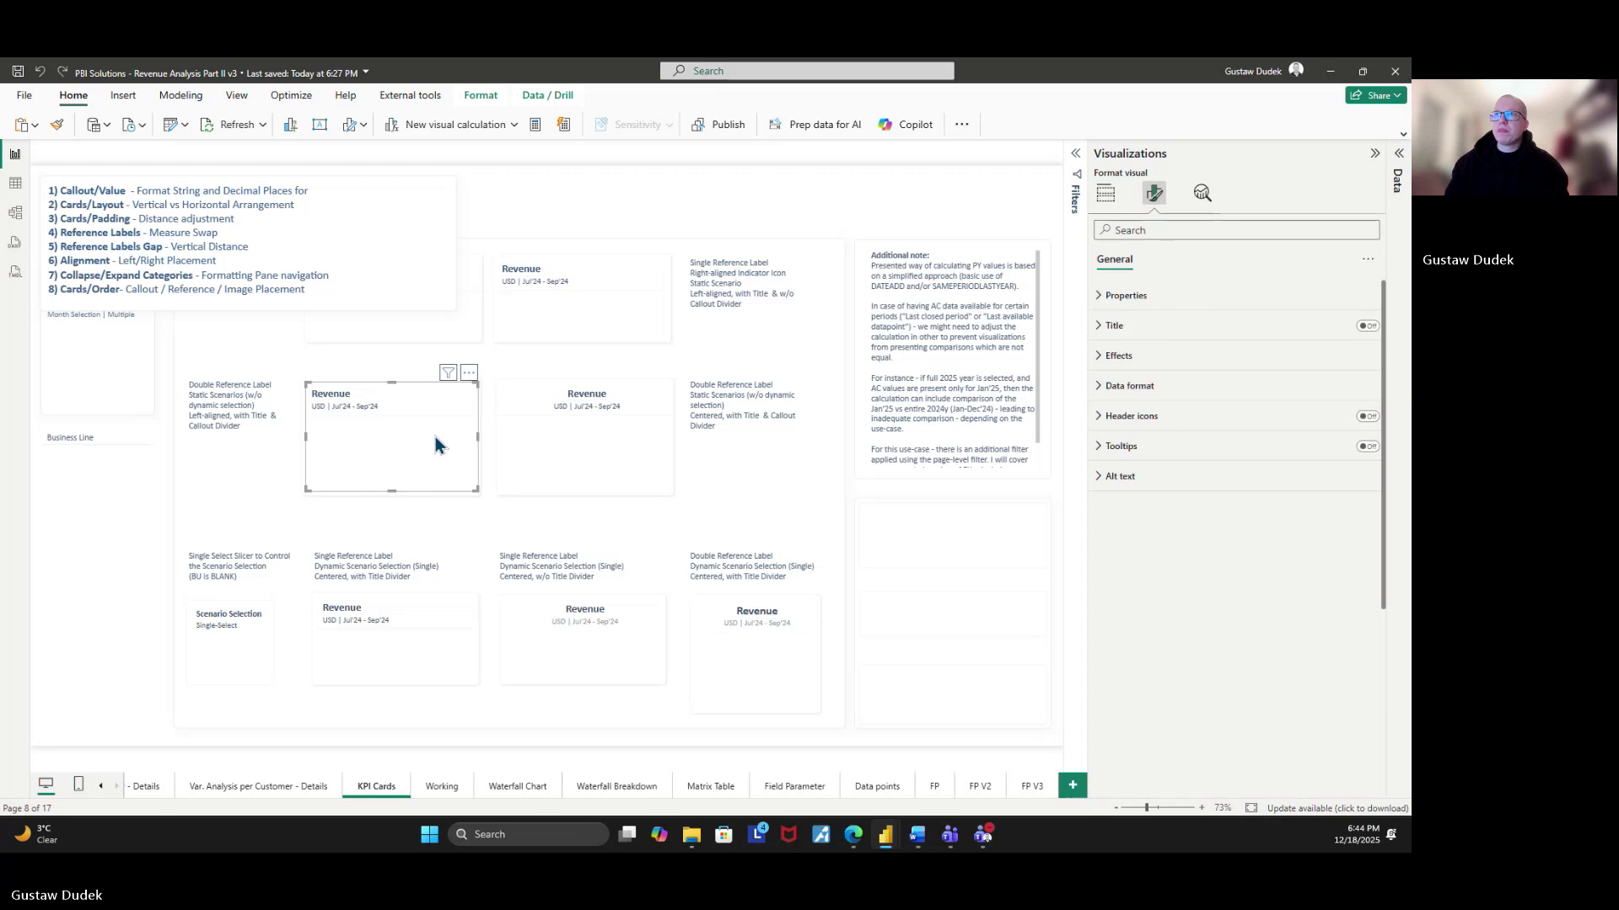
- Set the individual left padding of the left-aligned double-reference Revenue card to 10 px
{"action": "left_click", "coordinate": [90, 231]}
{"action": "left_click_drag", "start_coordinate": [53, 219], "coordinate": [235, 219]}
{"action": "left_click", "coordinate": [266, 242]}
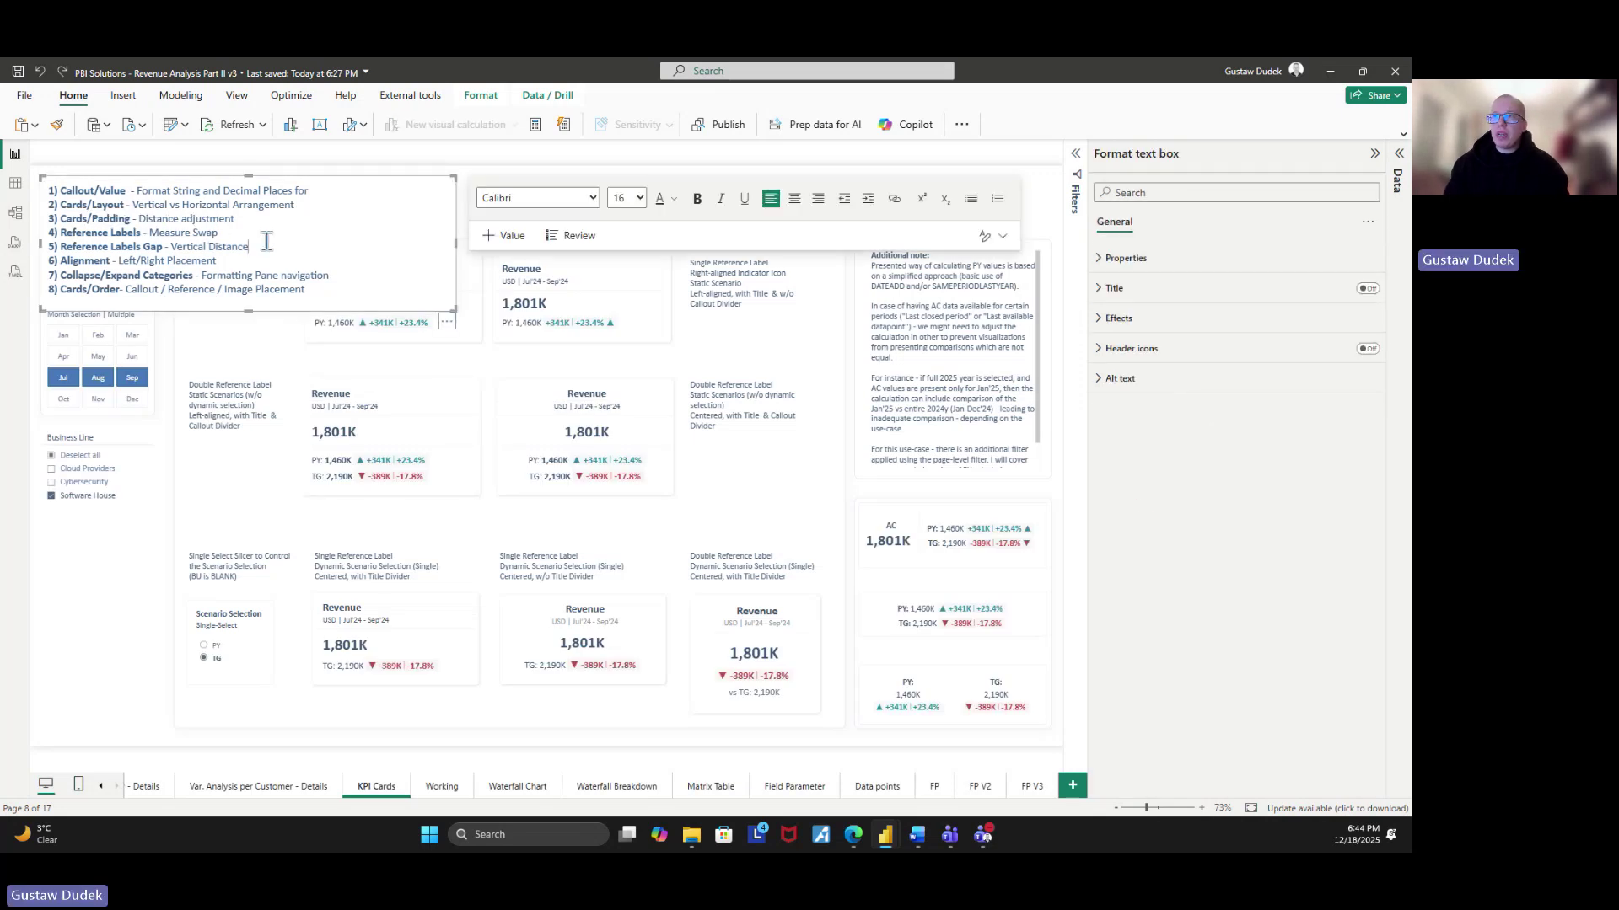
{"action": "left_click", "coordinate": [381, 469]}
{"action": "left_click", "coordinate": [1119, 393]}
{"action": "left_click", "coordinate": [1118, 393]}
{"action": "scroll", "coordinate": [1138, 565], "scroll_direction": "down", "scroll_amount": 2}
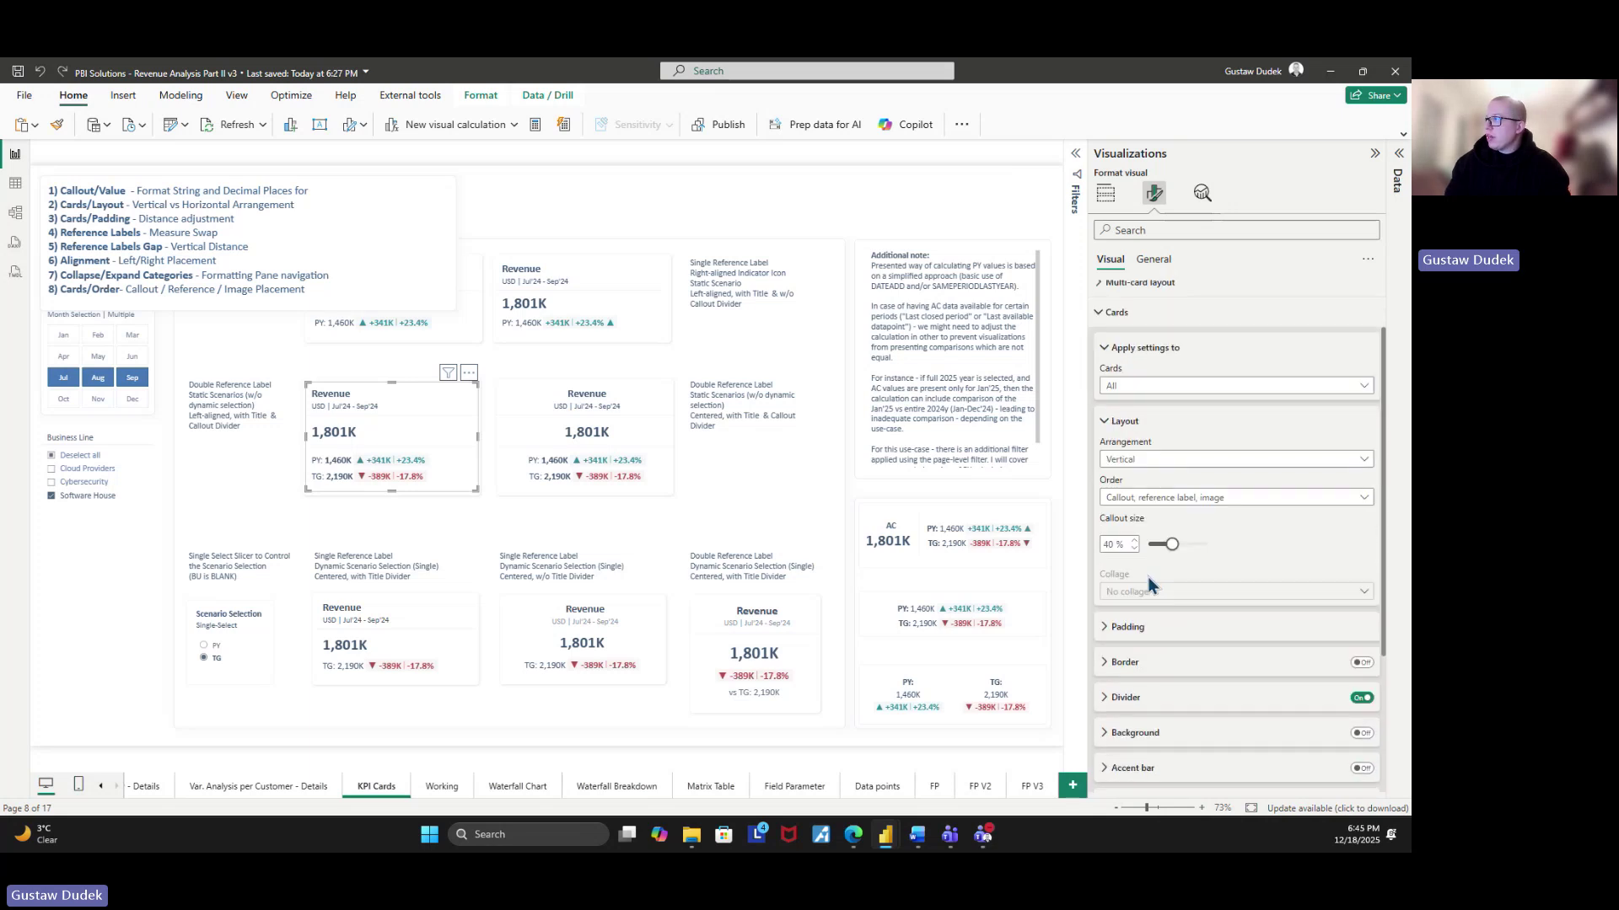
{"action": "left_click", "coordinate": [1136, 631]}
{"action": "scroll", "coordinate": [1160, 615], "scroll_direction": "down", "scroll_amount": 2}
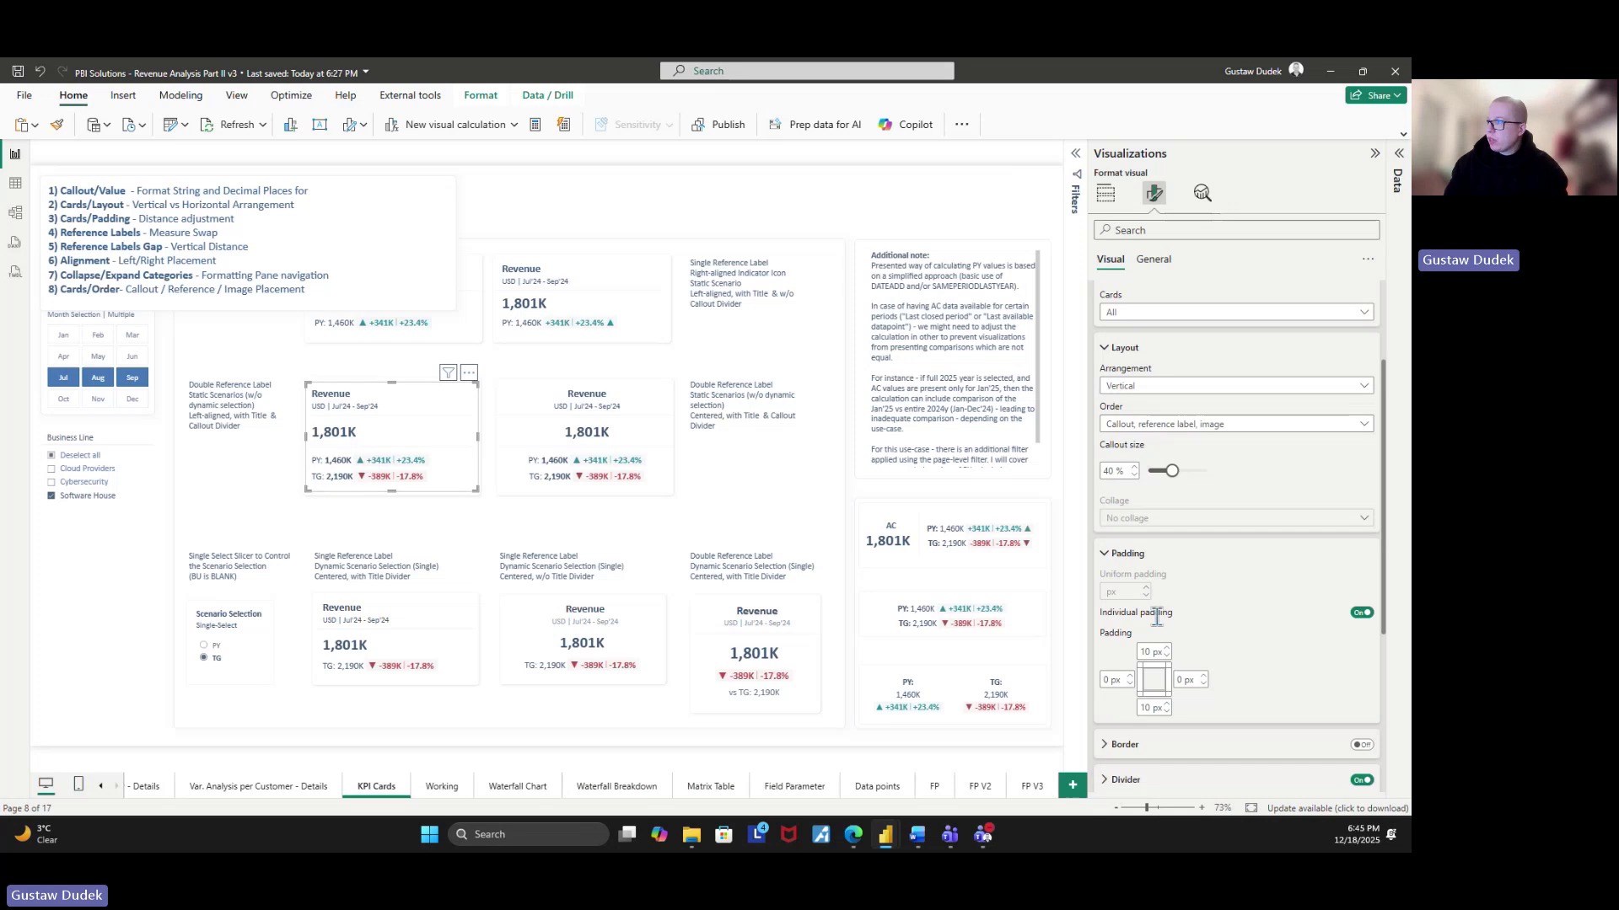
{"action": "left_click", "coordinate": [1129, 676]}
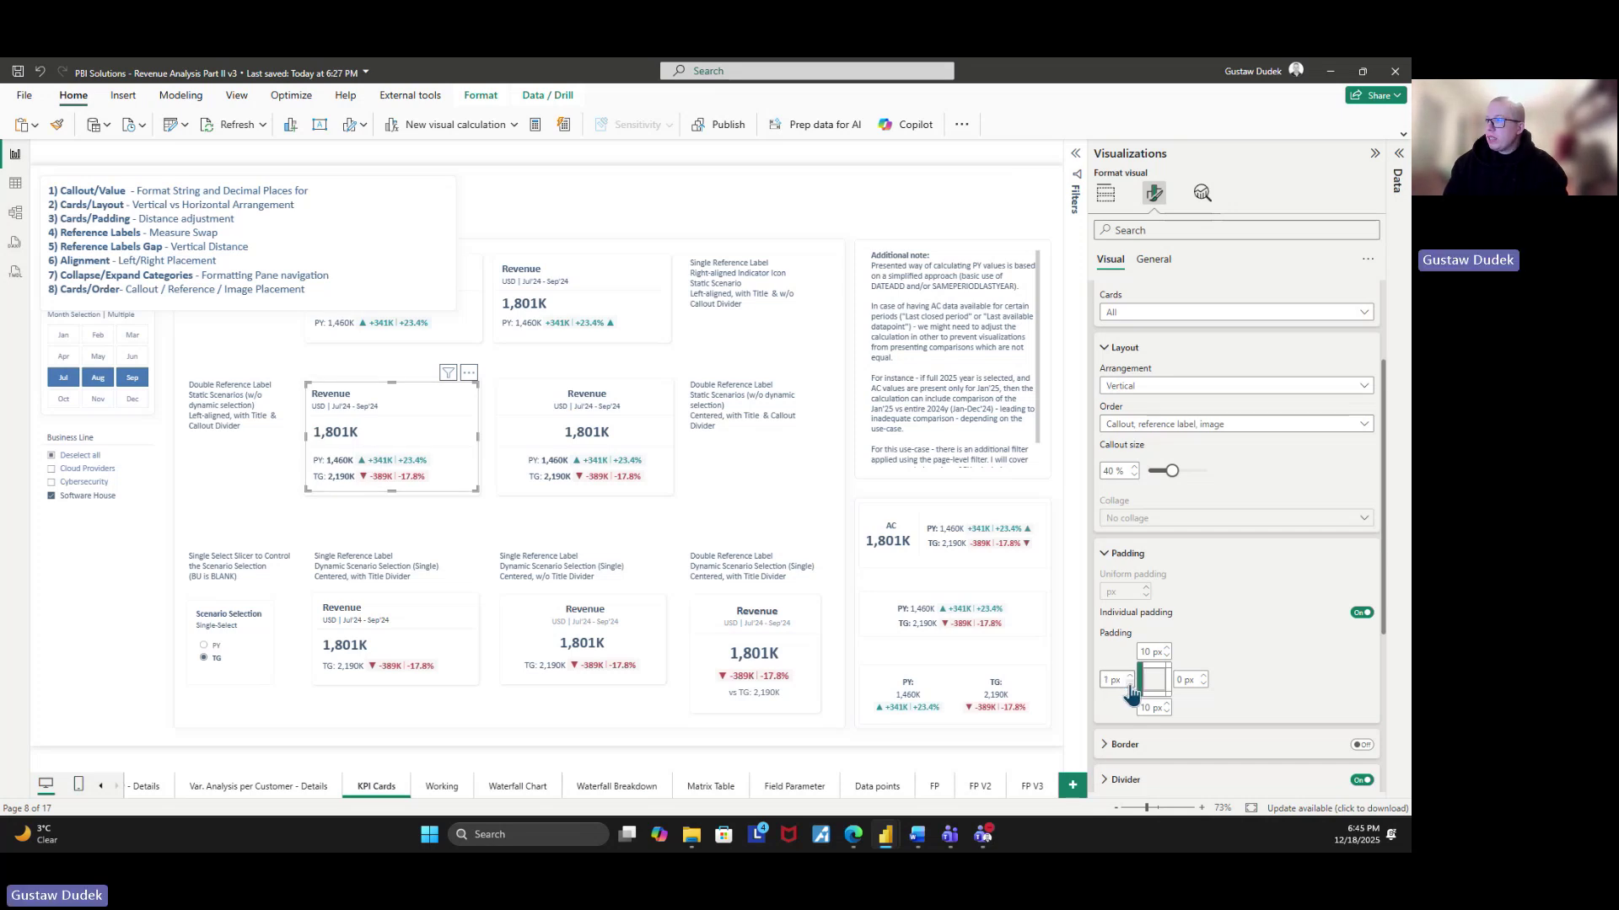
{"action": "left_click", "coordinate": [1130, 684]}
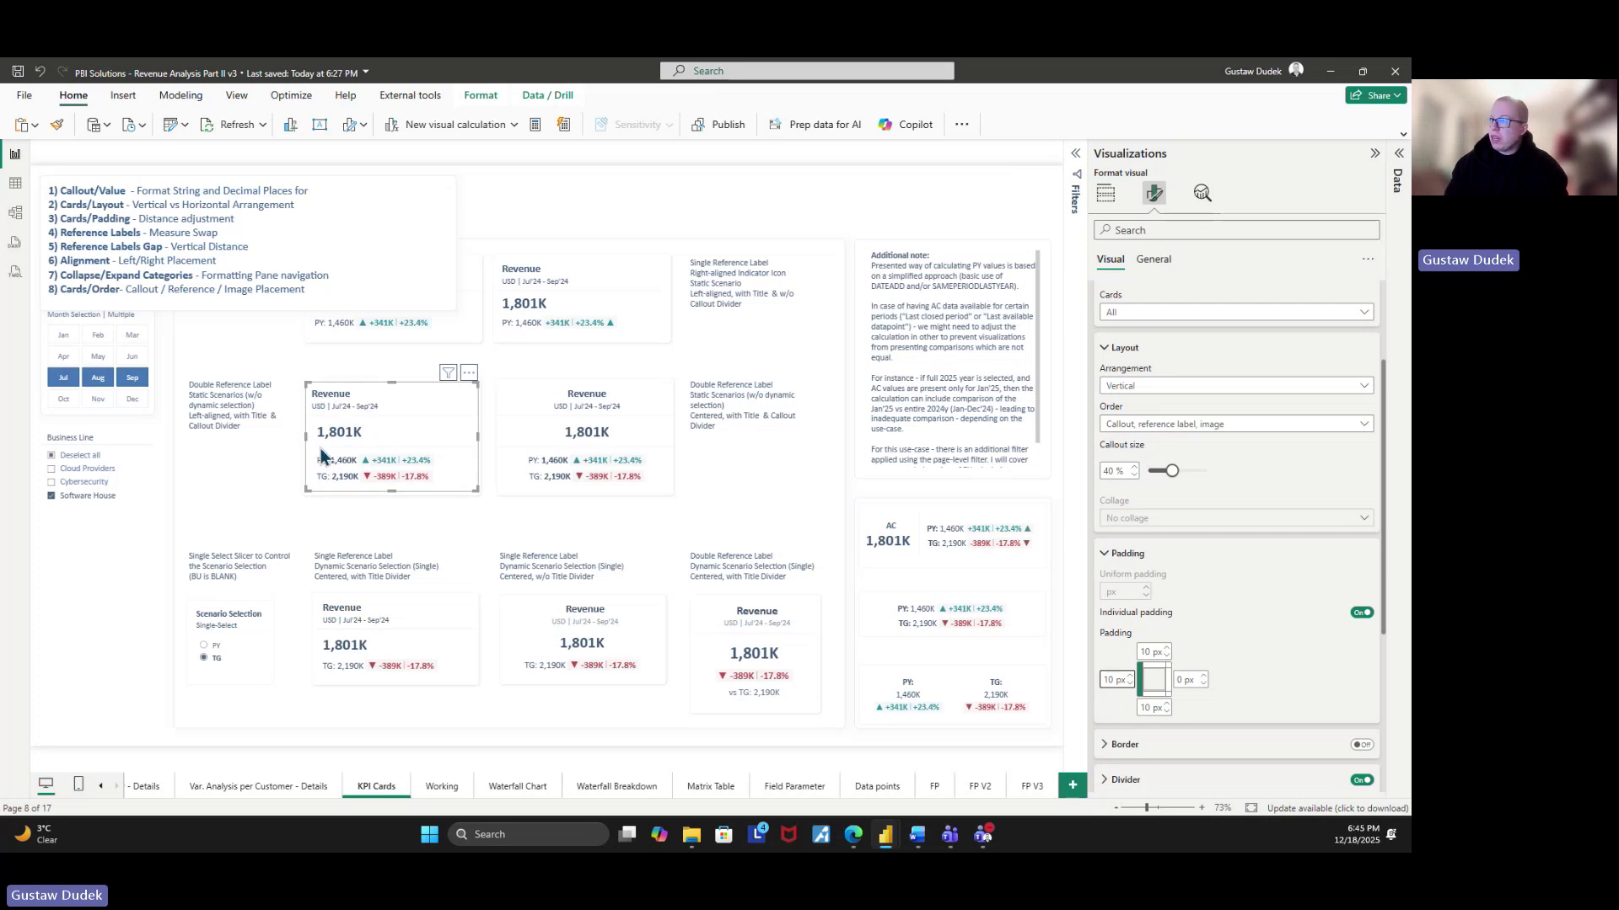
- Set the individual left padding of the left-aligned double-reference Revenue card to 0 px
{"action": "double_click", "coordinate": [1108, 680]}
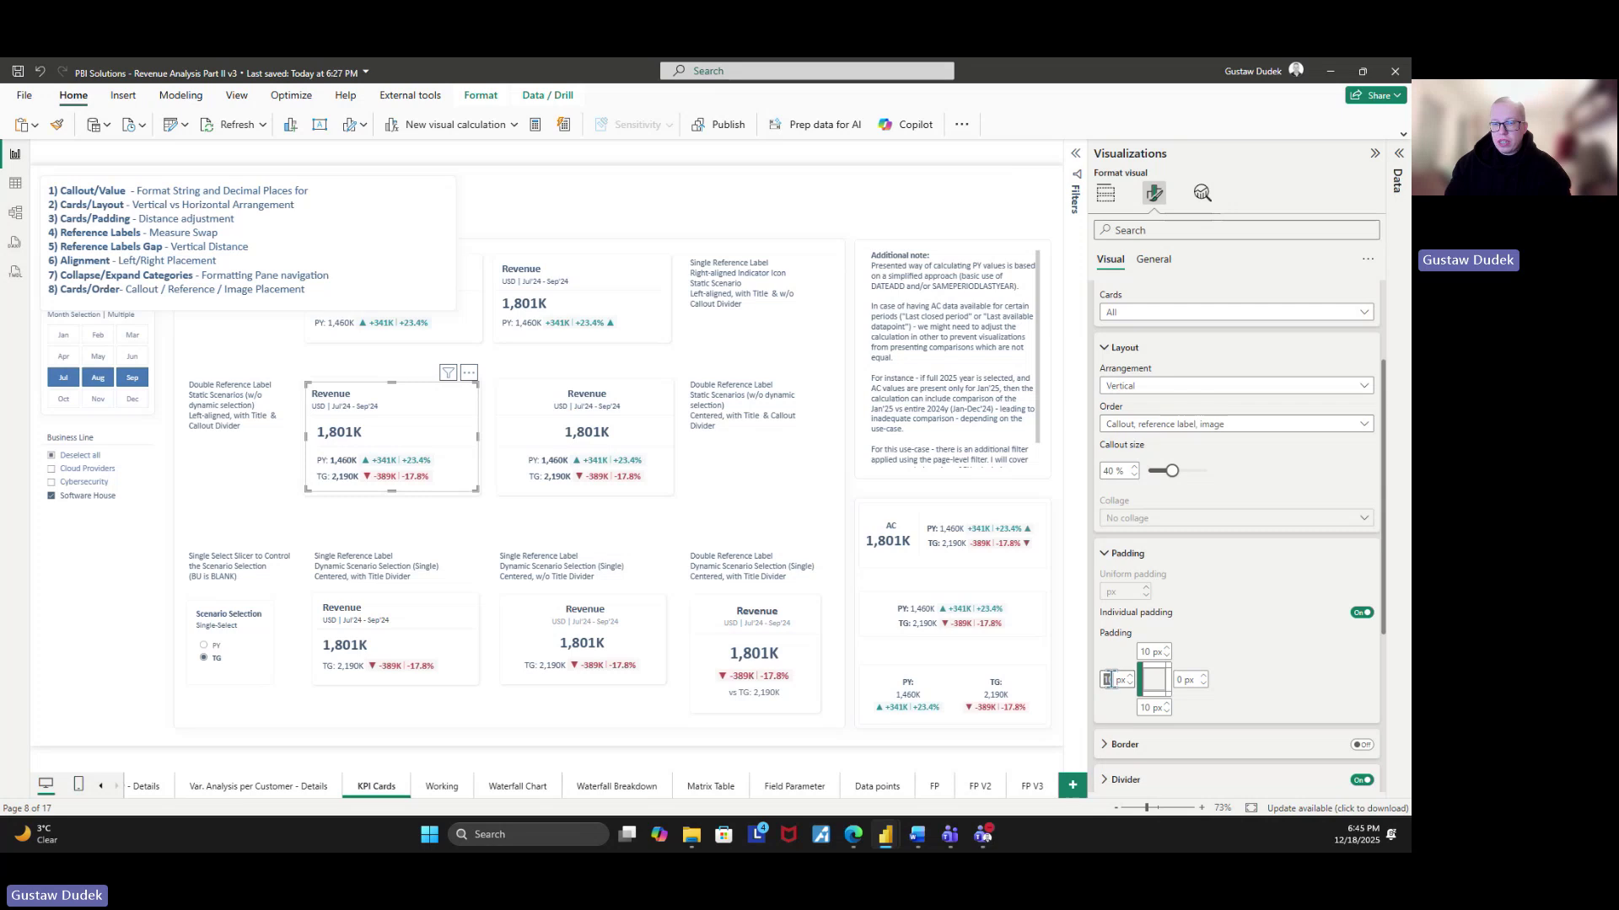
{"action": "type", "text": "0"}
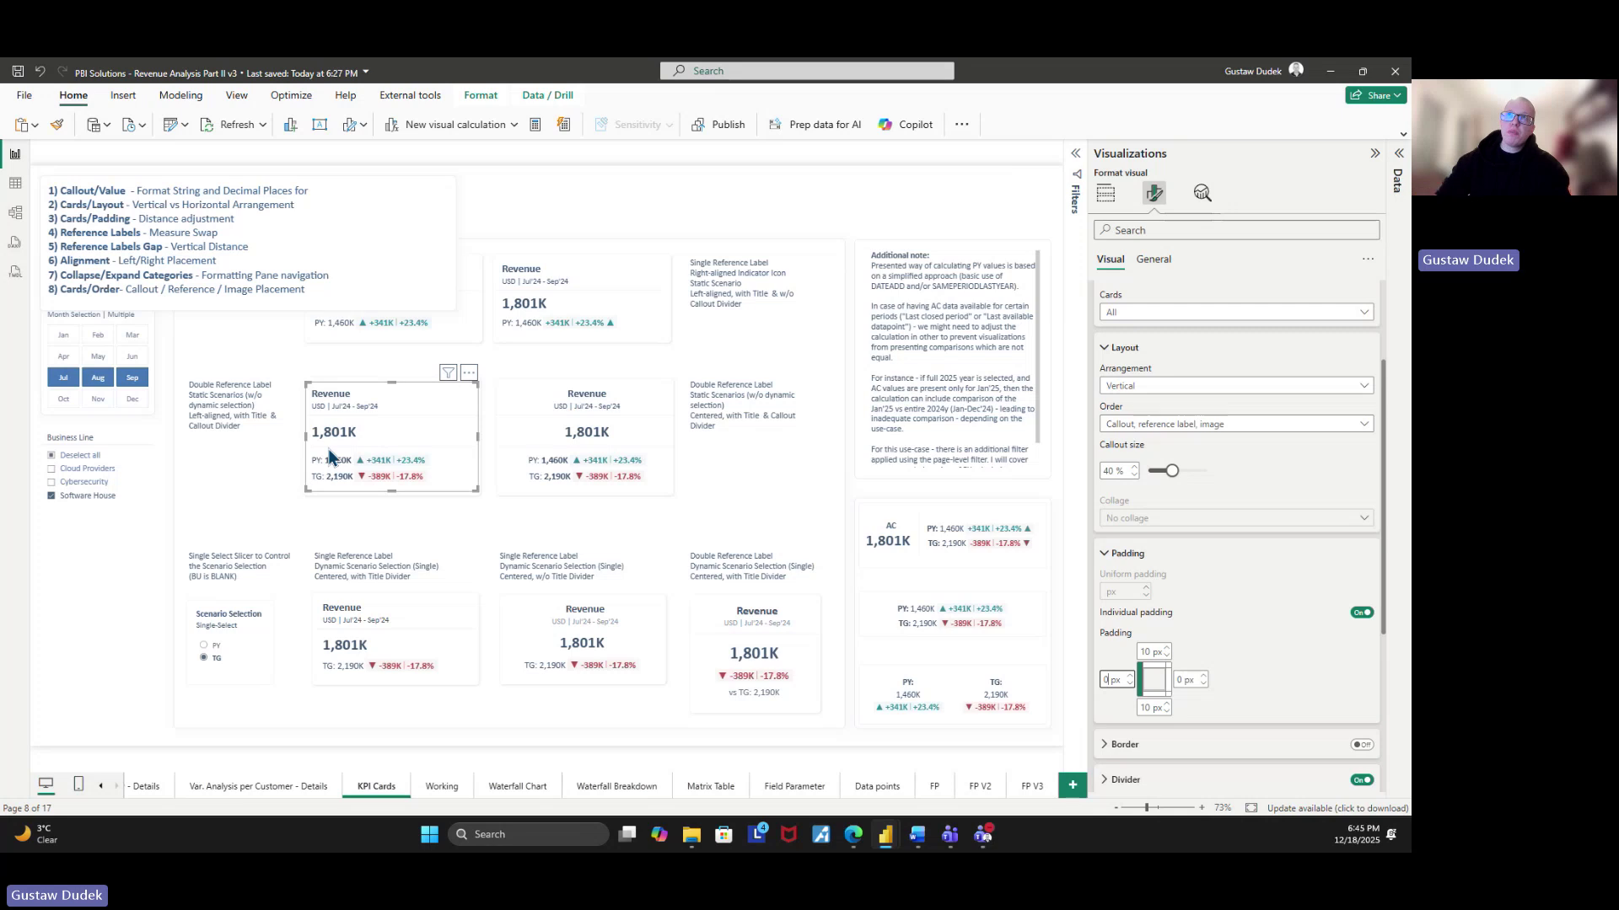
- Highlight the Reference Labels - Measure Swap line in the agenda text box
{"action": "left_click", "coordinate": [259, 265]}
{"action": "left_click_drag", "start_coordinate": [221, 234], "coordinate": [47, 233]}
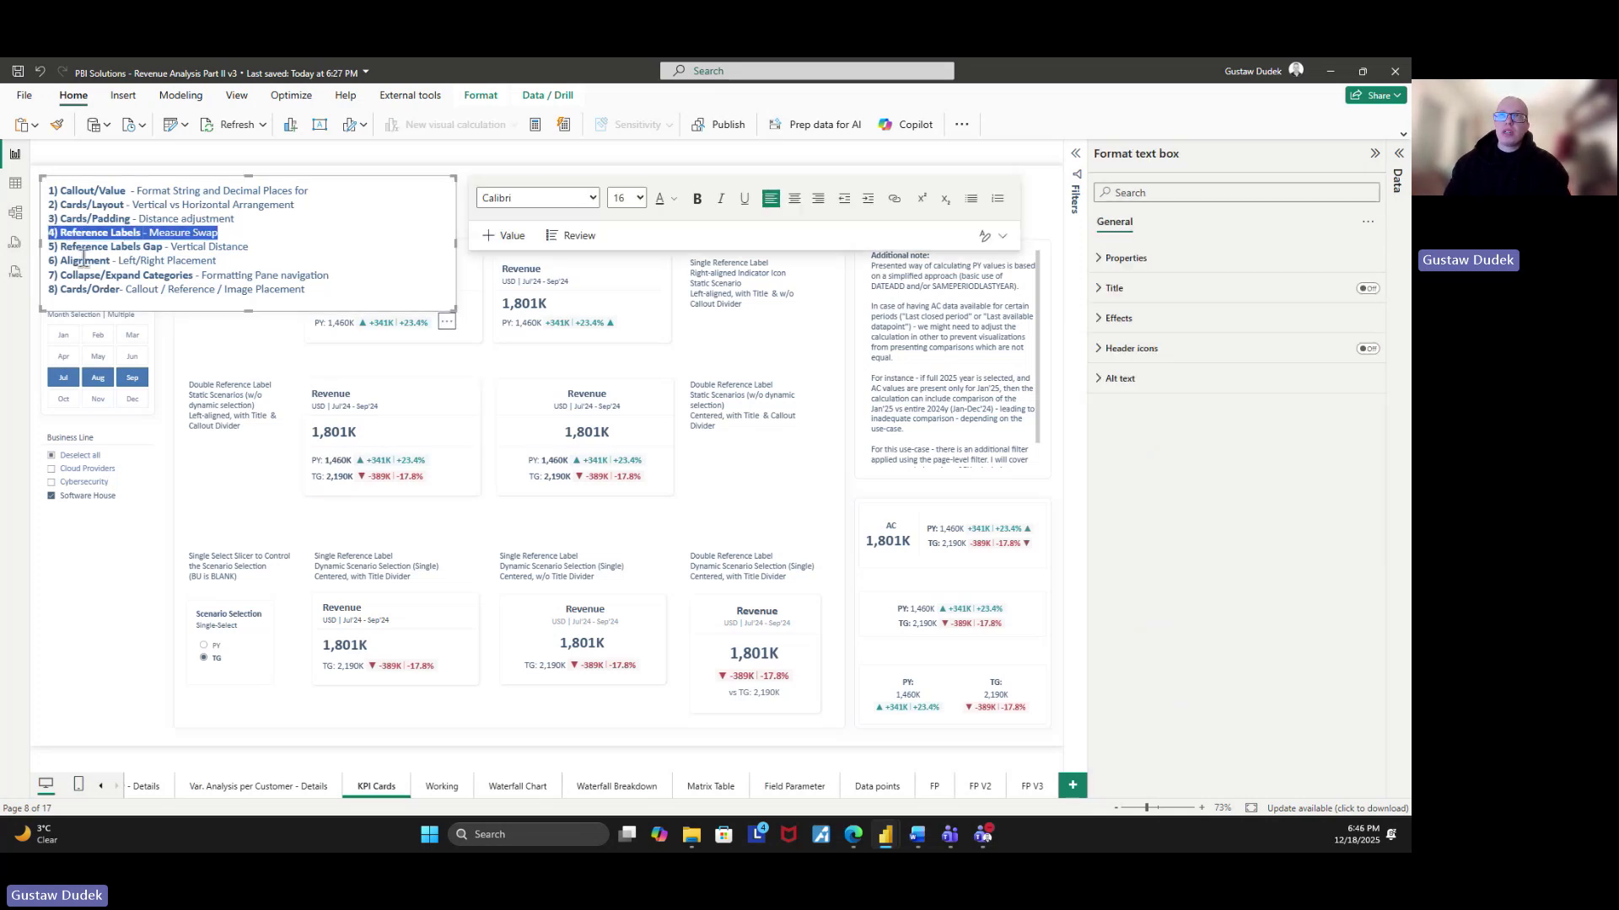
{"action": "left_click", "coordinate": [105, 275]}
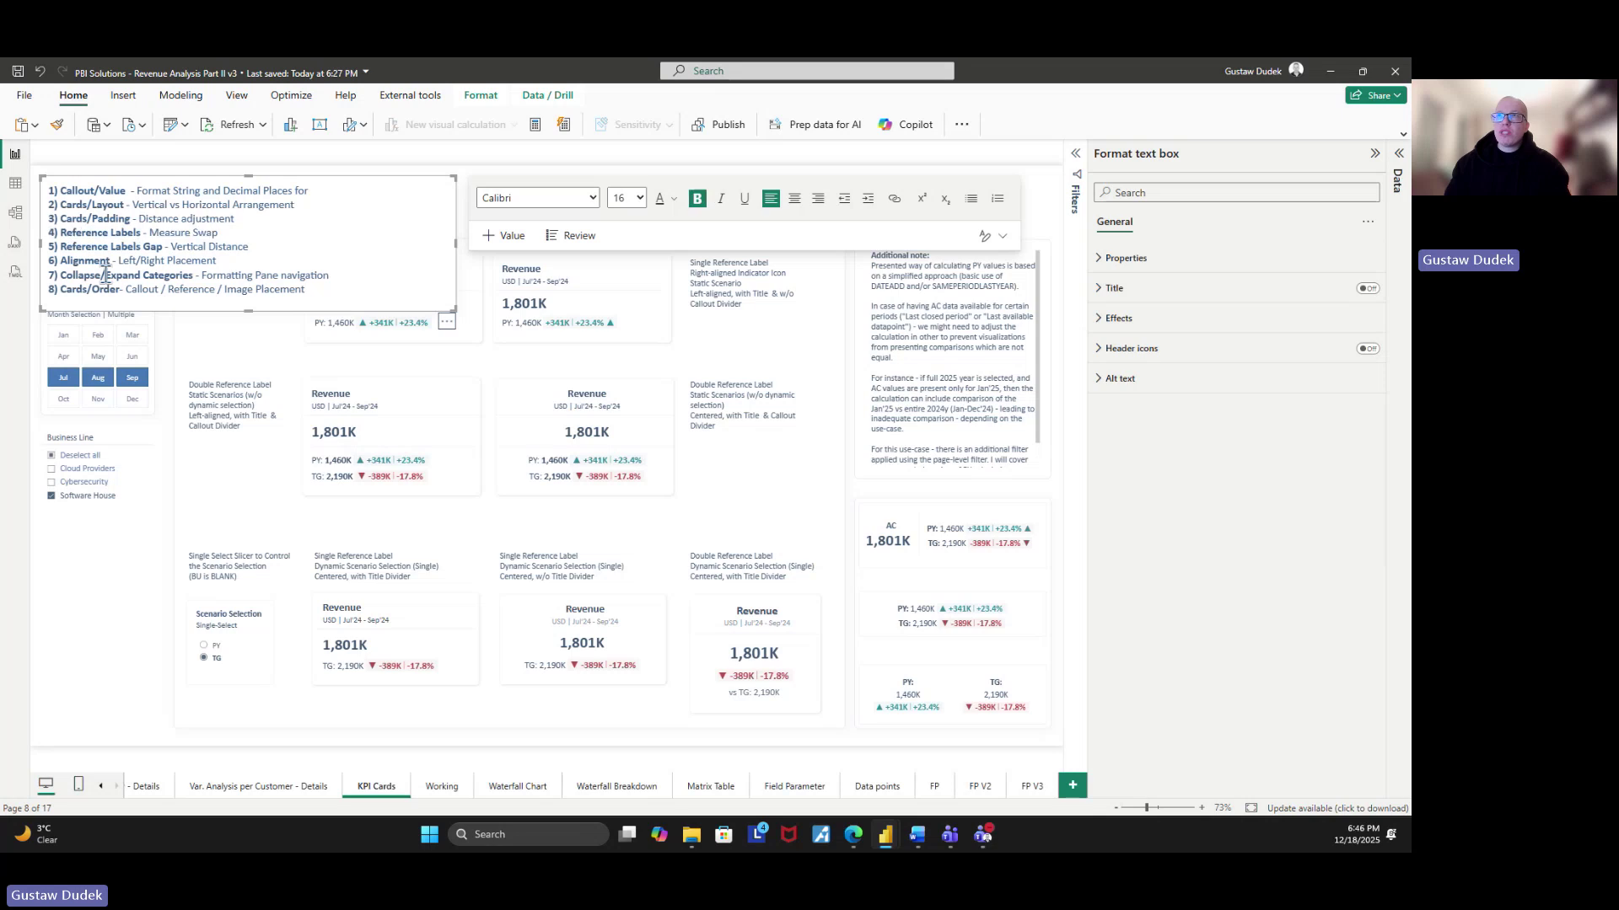
- Swap the reference label measure of the single-reference Revenue card with the right-aligned indicator to _Revenue Target, and set it back to _Revenue PY
{"action": "left_click", "coordinate": [576, 318]}
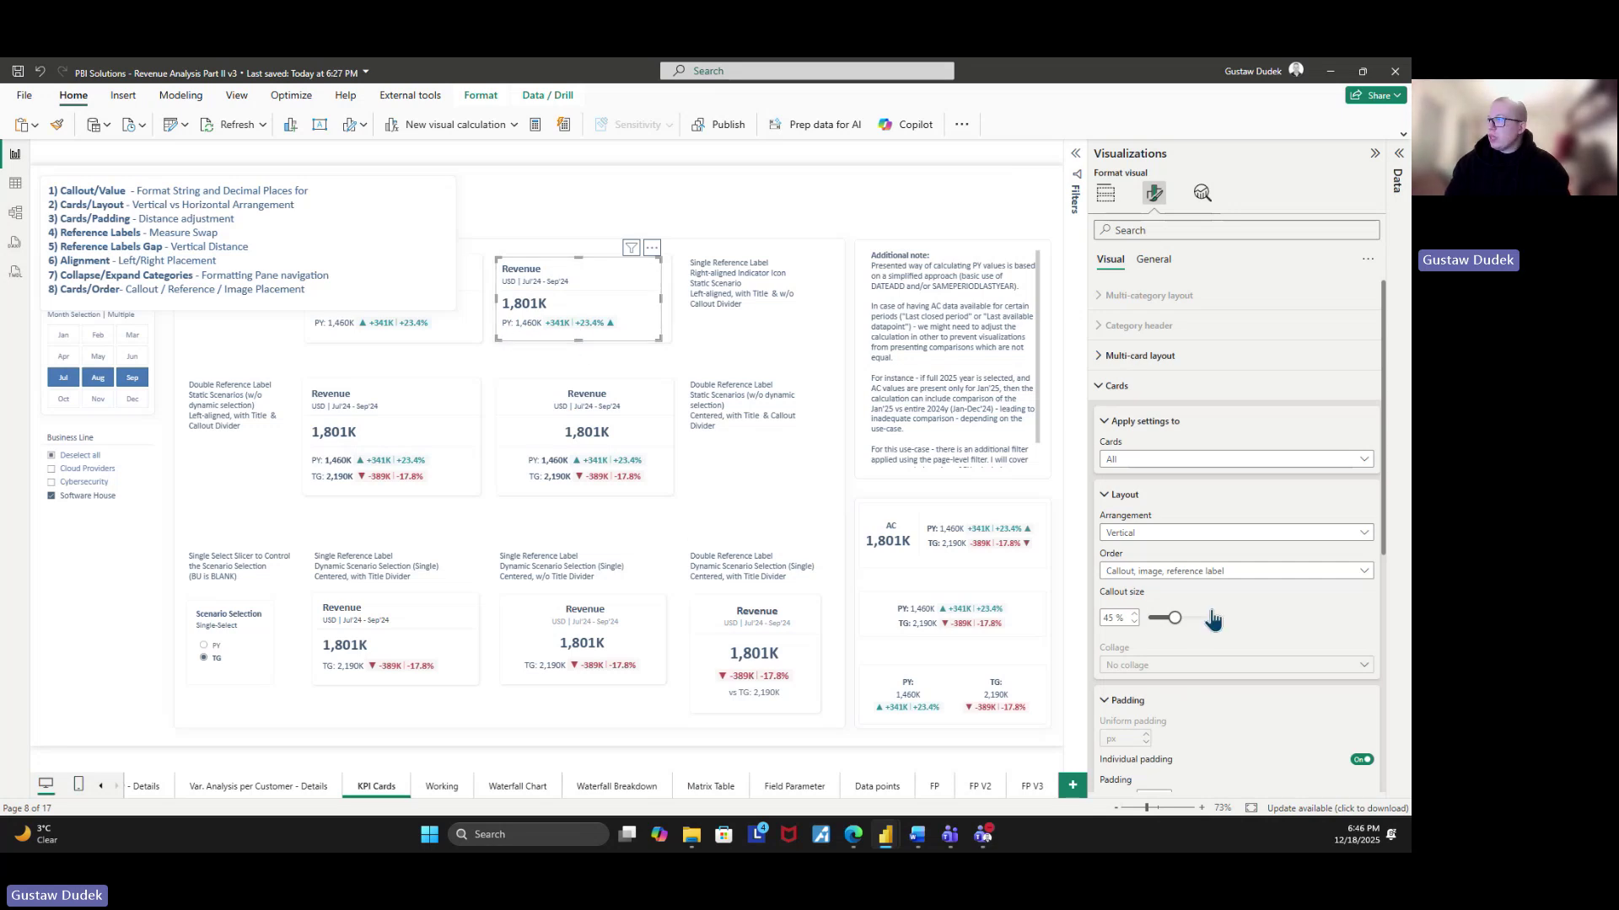
{"action": "left_click", "coordinate": [1131, 386]}
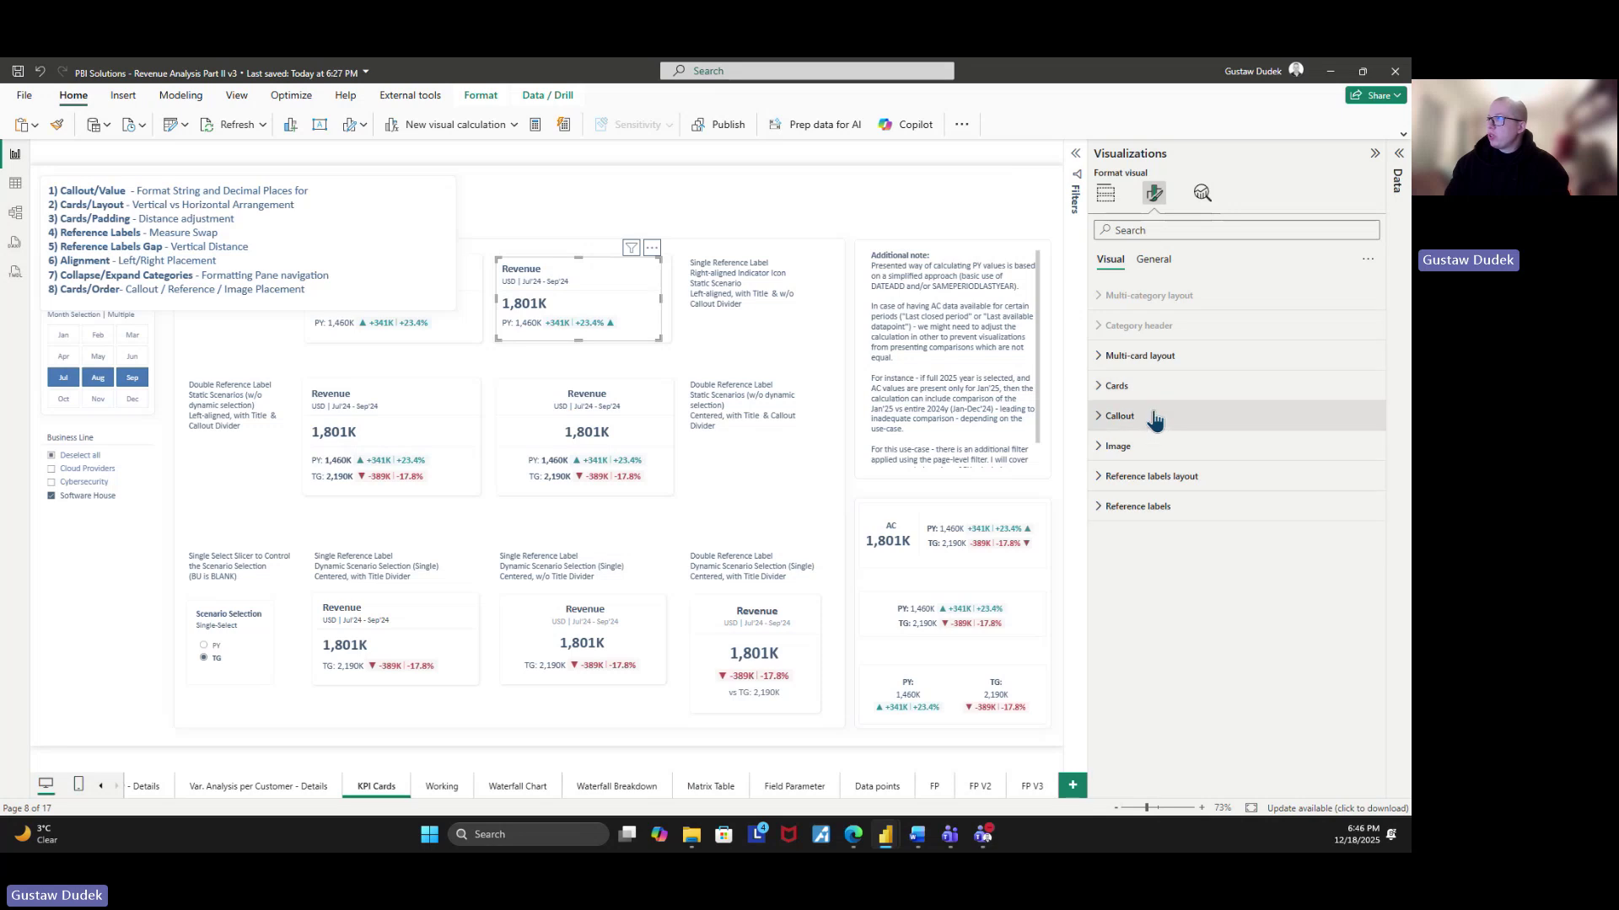
{"action": "left_click", "coordinate": [1151, 508]}
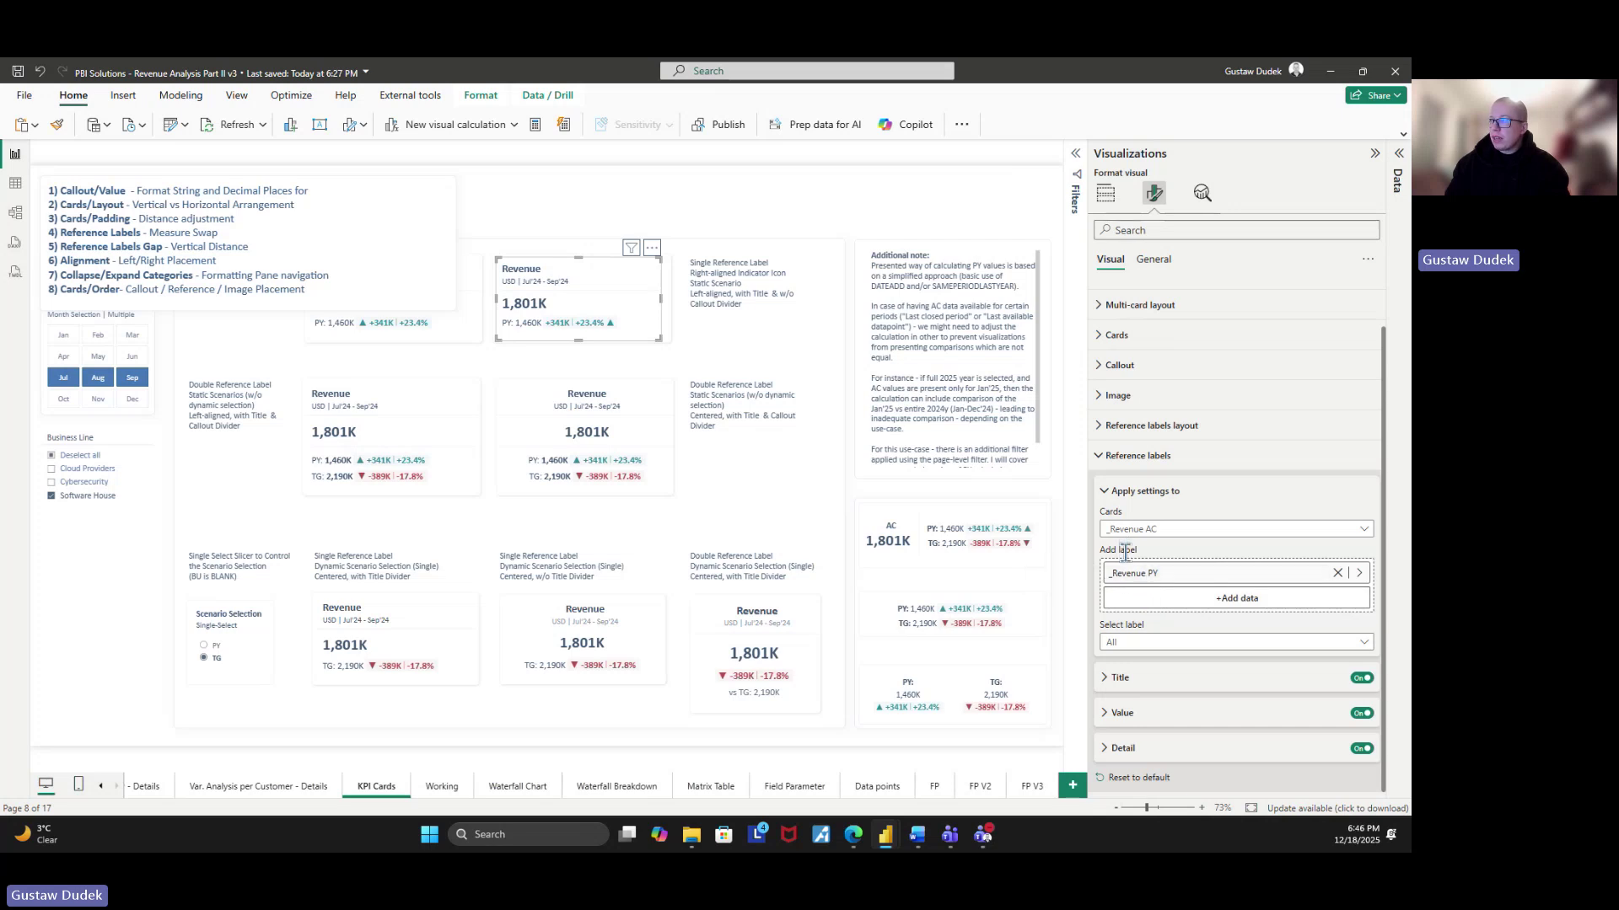
{"action": "left_click", "coordinate": [1395, 537]}
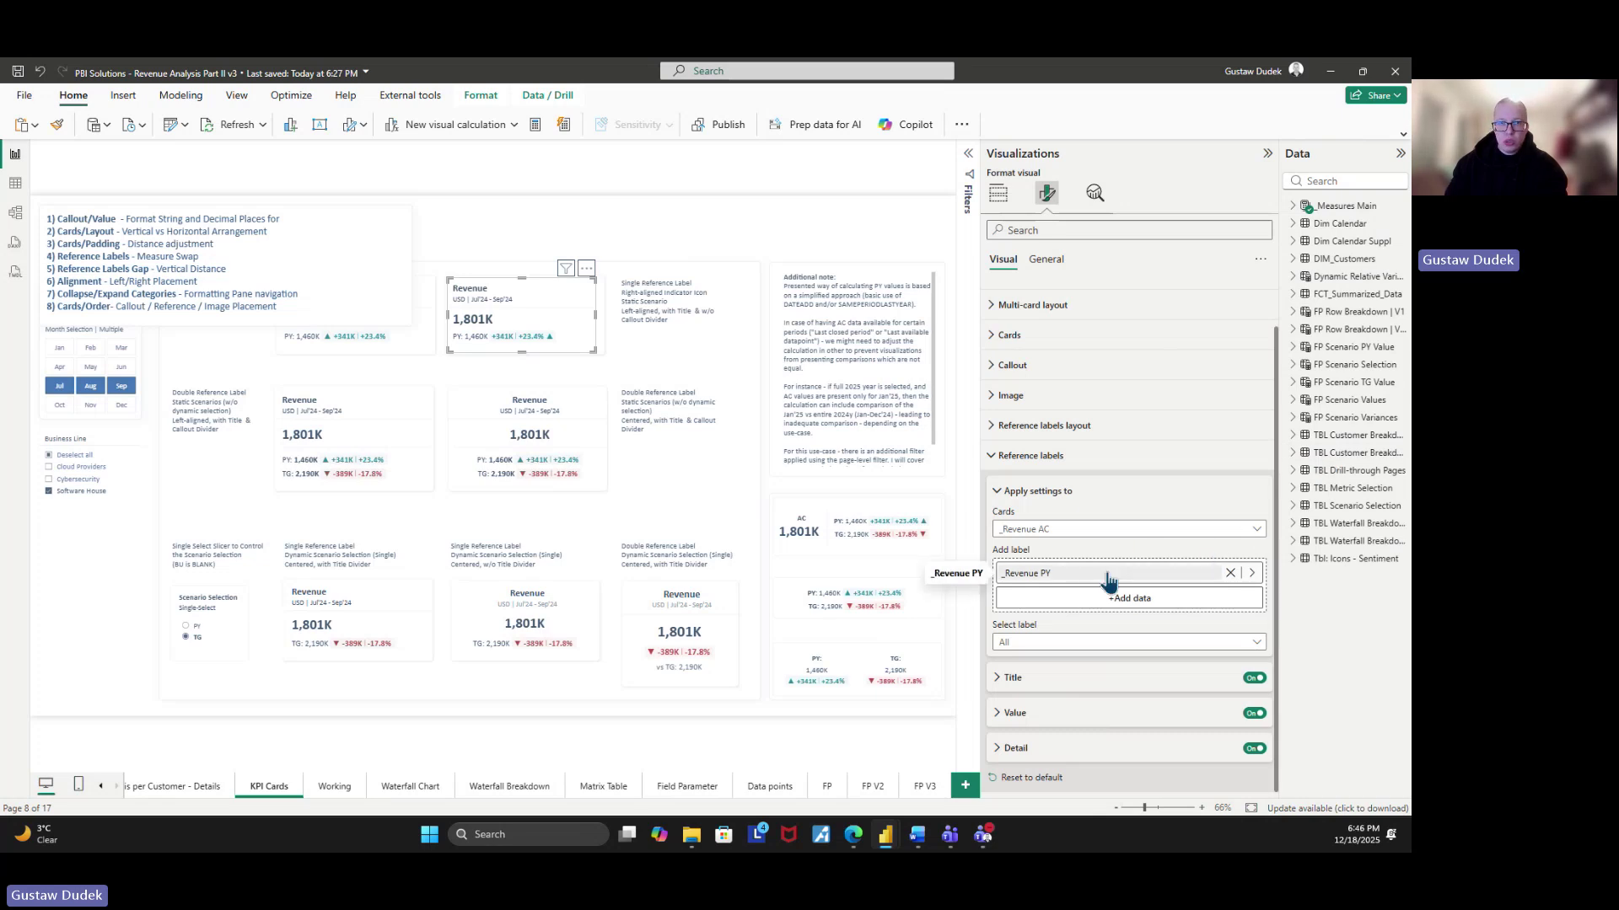
{"action": "left_click", "coordinate": [1253, 577]}
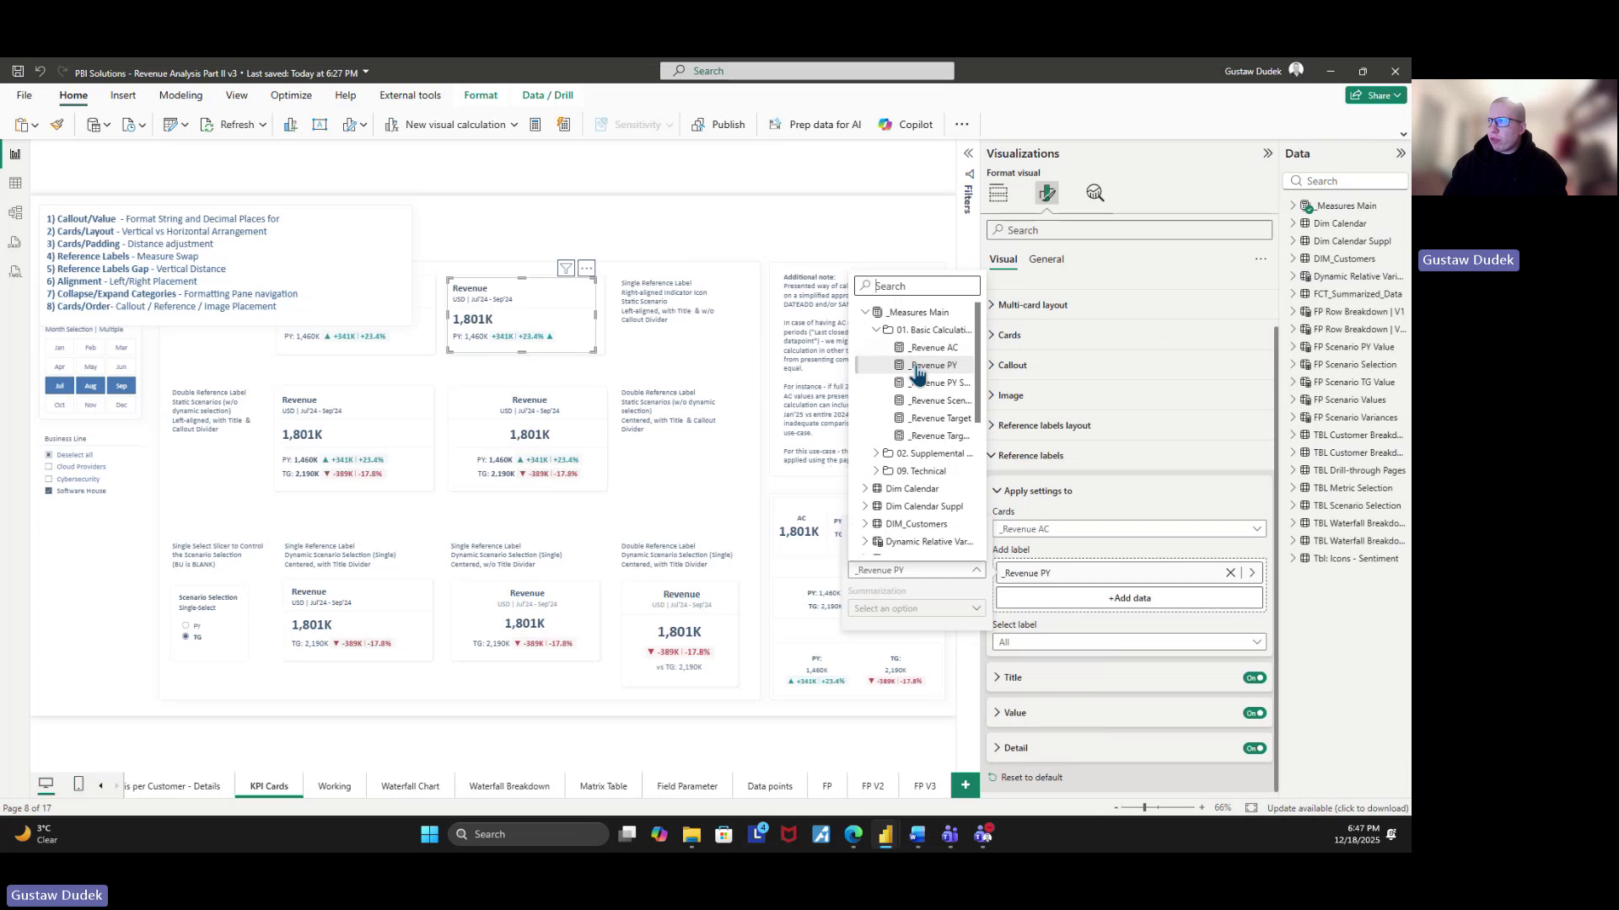
{"action": "left_click", "coordinate": [925, 418]}
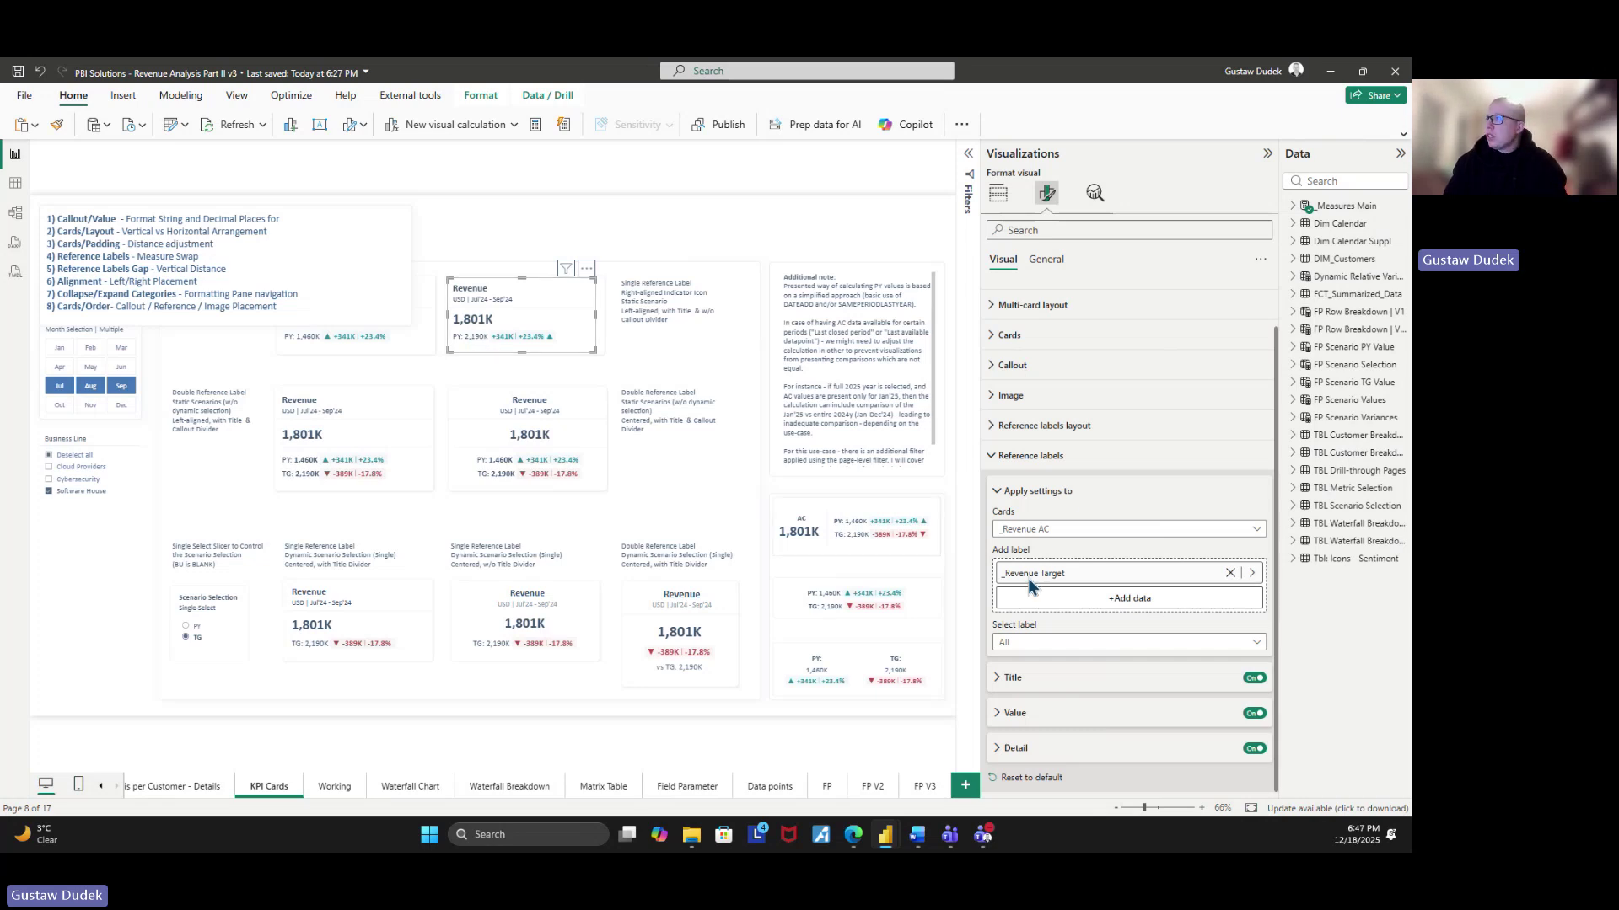
{"action": "left_click", "coordinate": [1251, 574]}
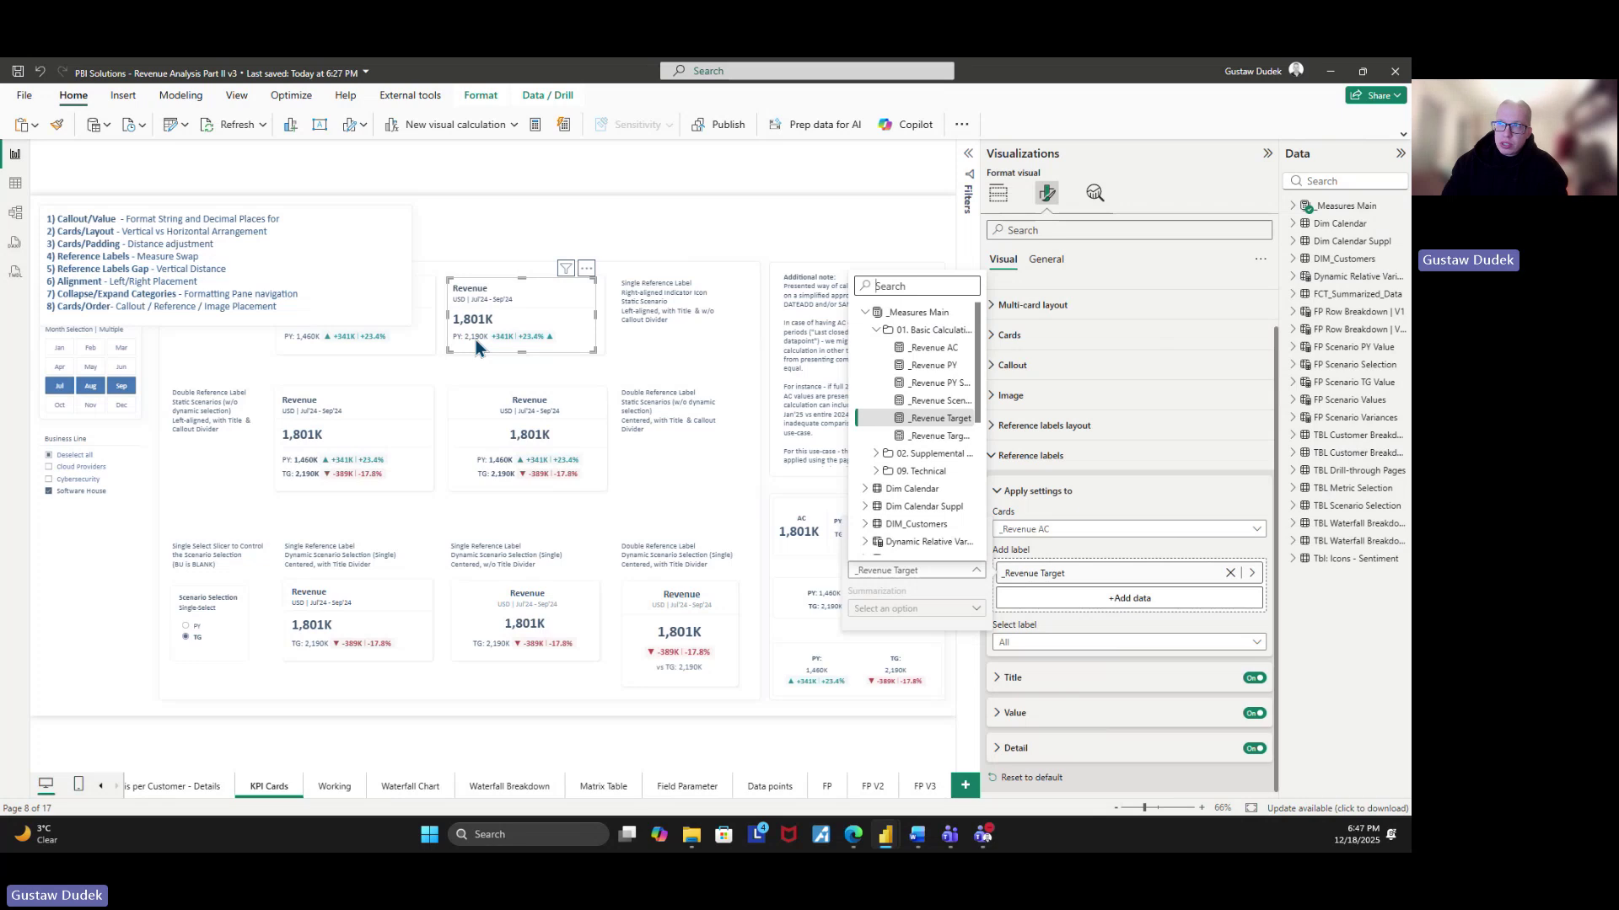
{"action": "left_click", "coordinate": [923, 365]}
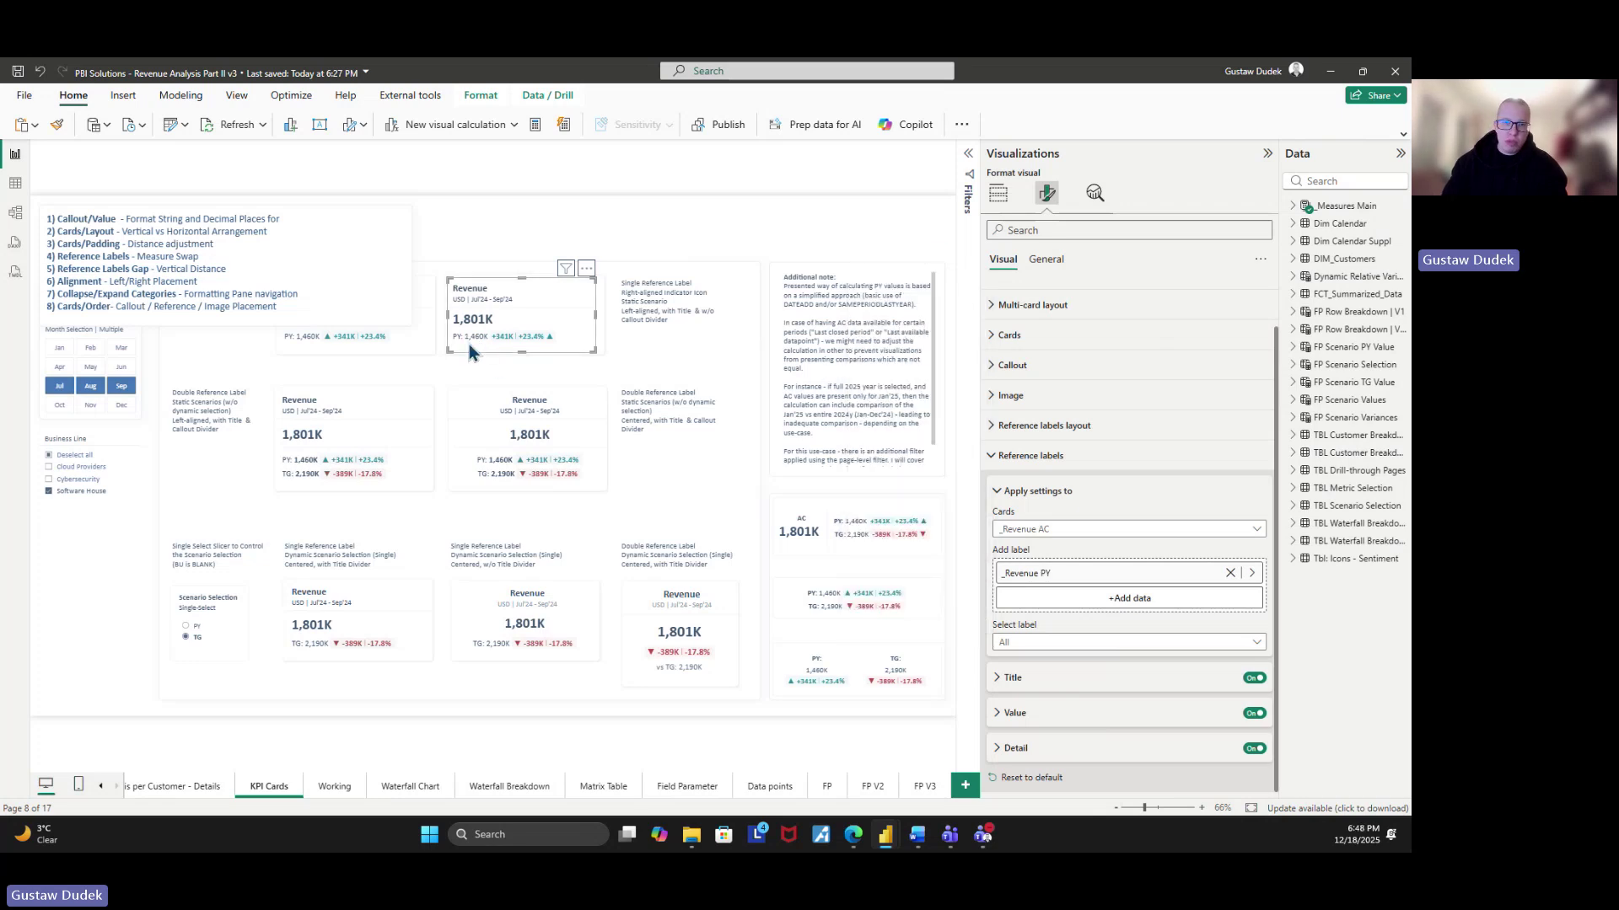
- Highlight the Reference Labels Gap - Vertical Distance line in the agenda text box
{"action": "left_click", "coordinate": [578, 742]}
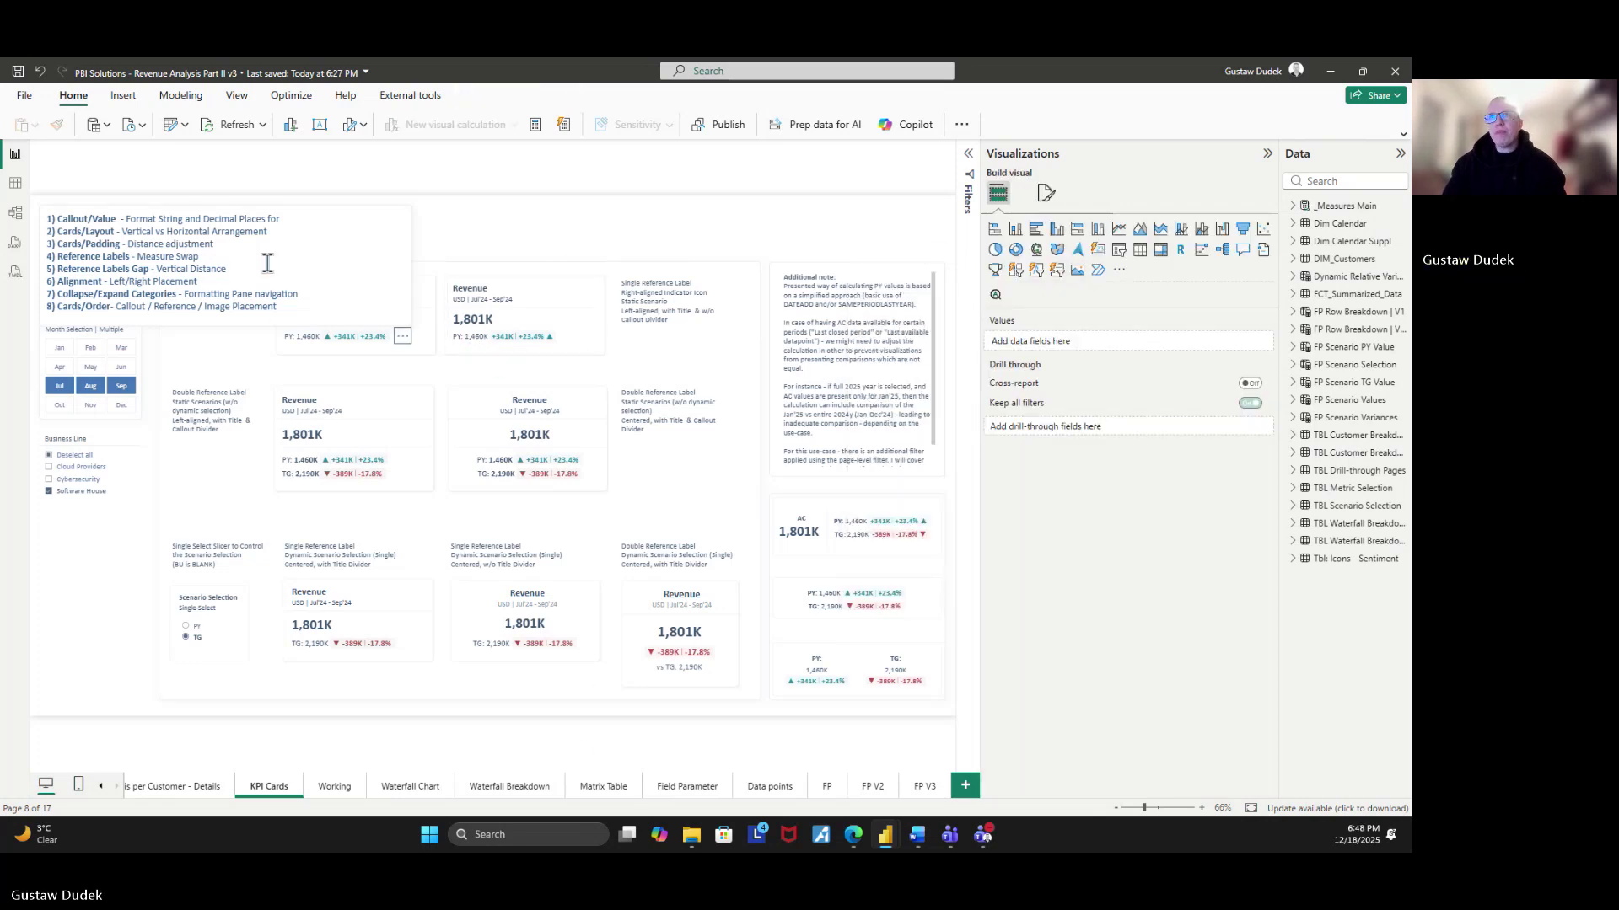
{"action": "left_click", "coordinate": [99, 279]}
{"action": "left_click_drag", "start_coordinate": [56, 270], "coordinate": [123, 281]}
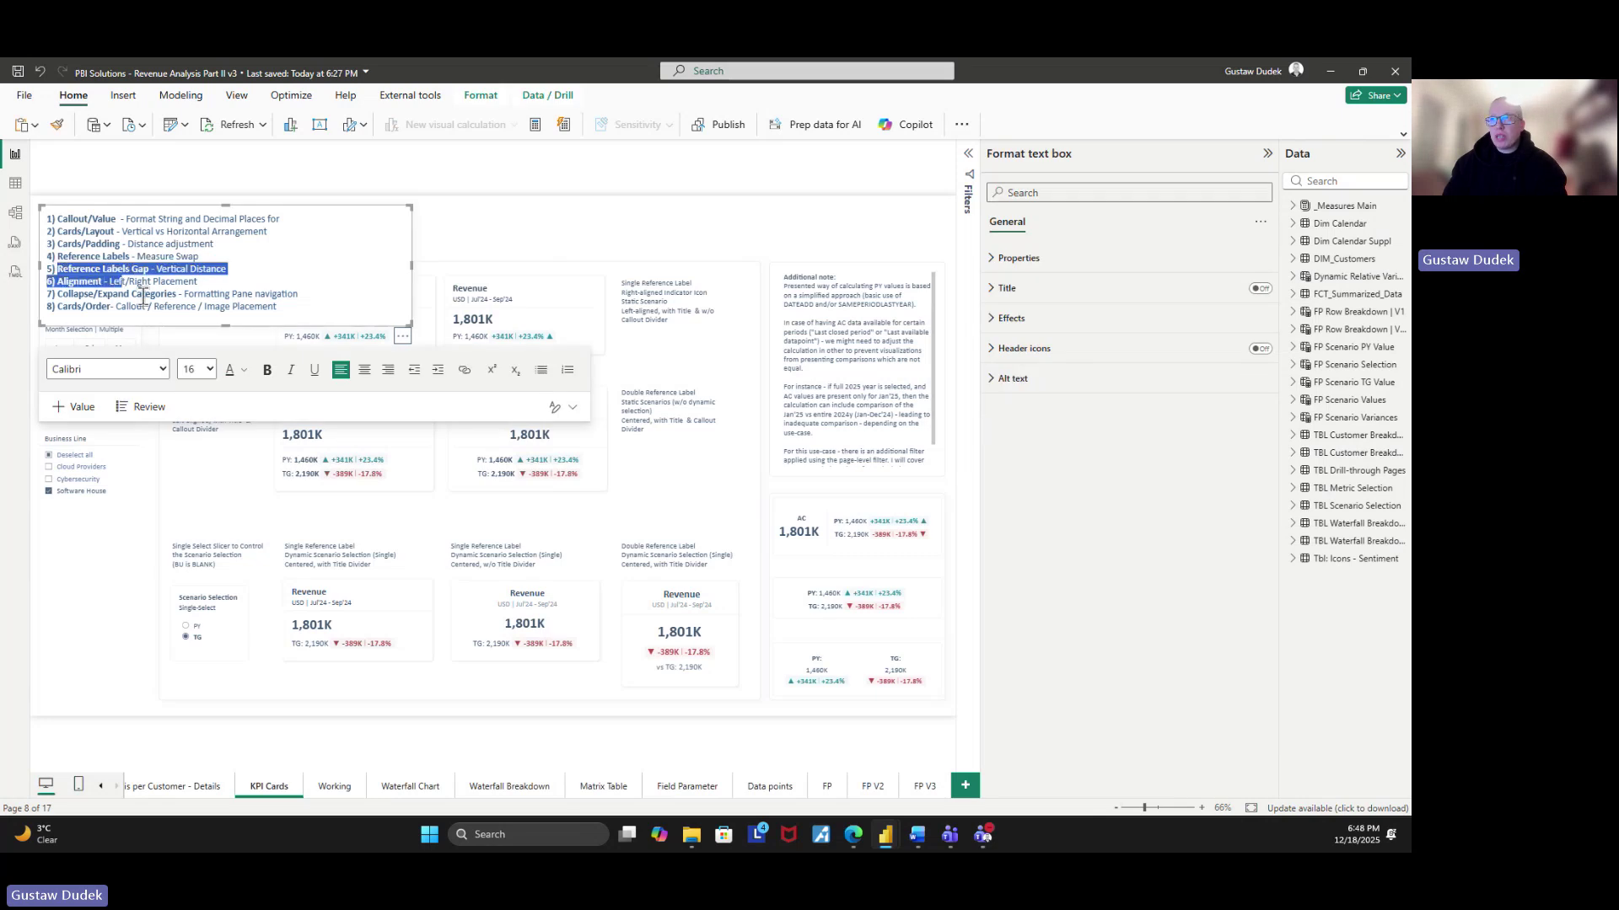
- Try a 10 px vertical gap between the reference labels of the centered double-reference Revenue card, and set it back to 6 px
{"action": "left_click", "coordinate": [519, 464]}
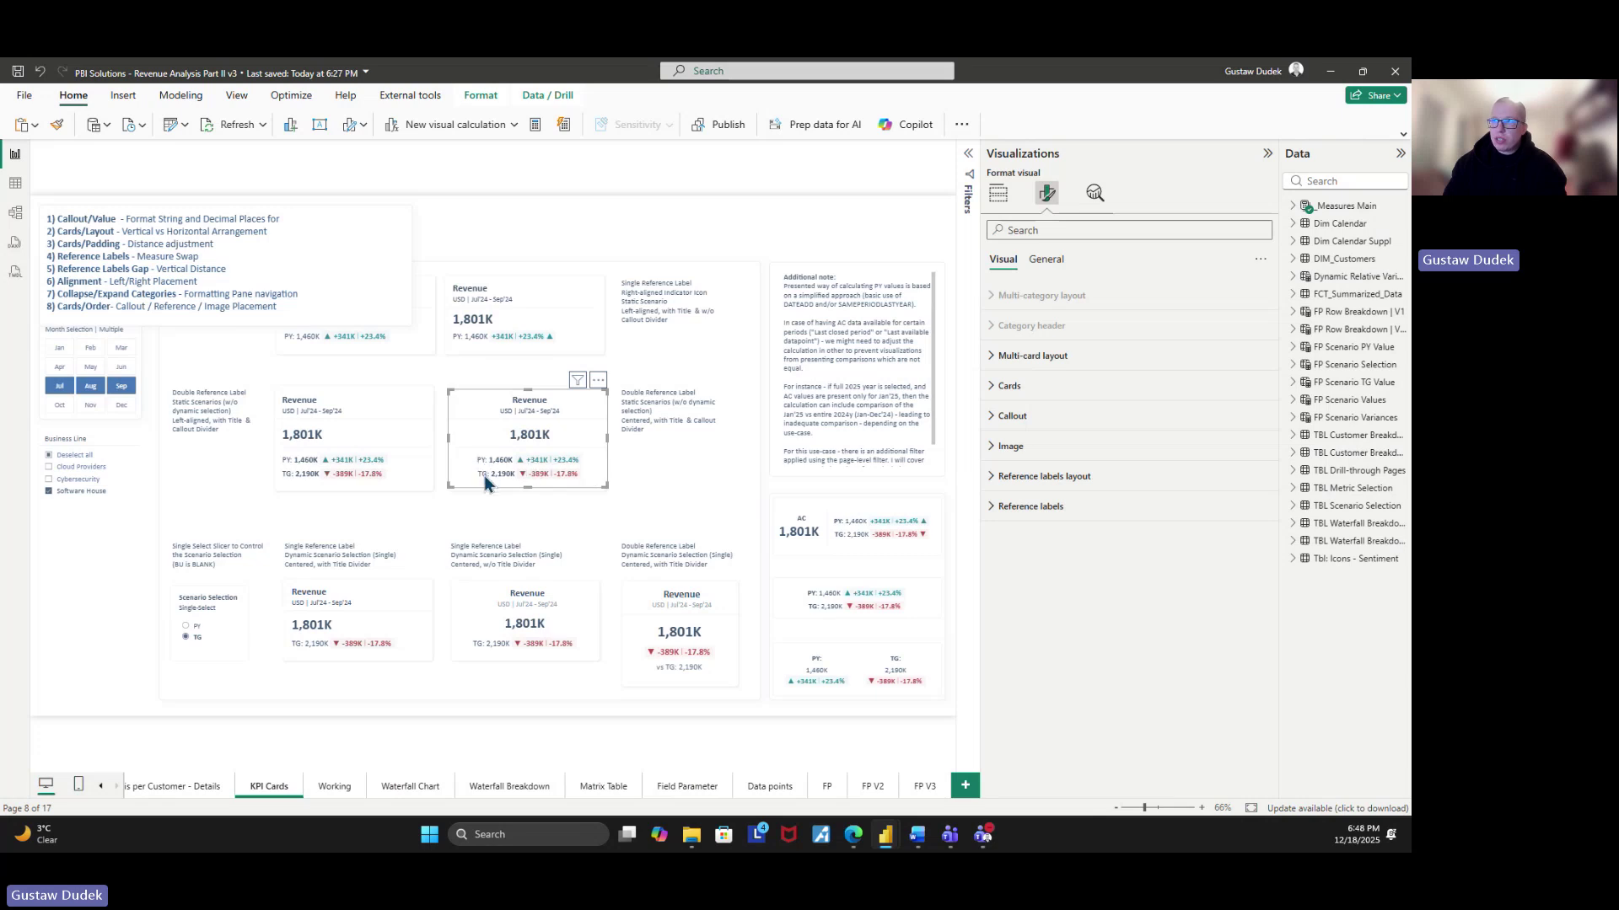
{"action": "left_click", "coordinate": [998, 193]}
{"action": "left_click", "coordinate": [1047, 193]}
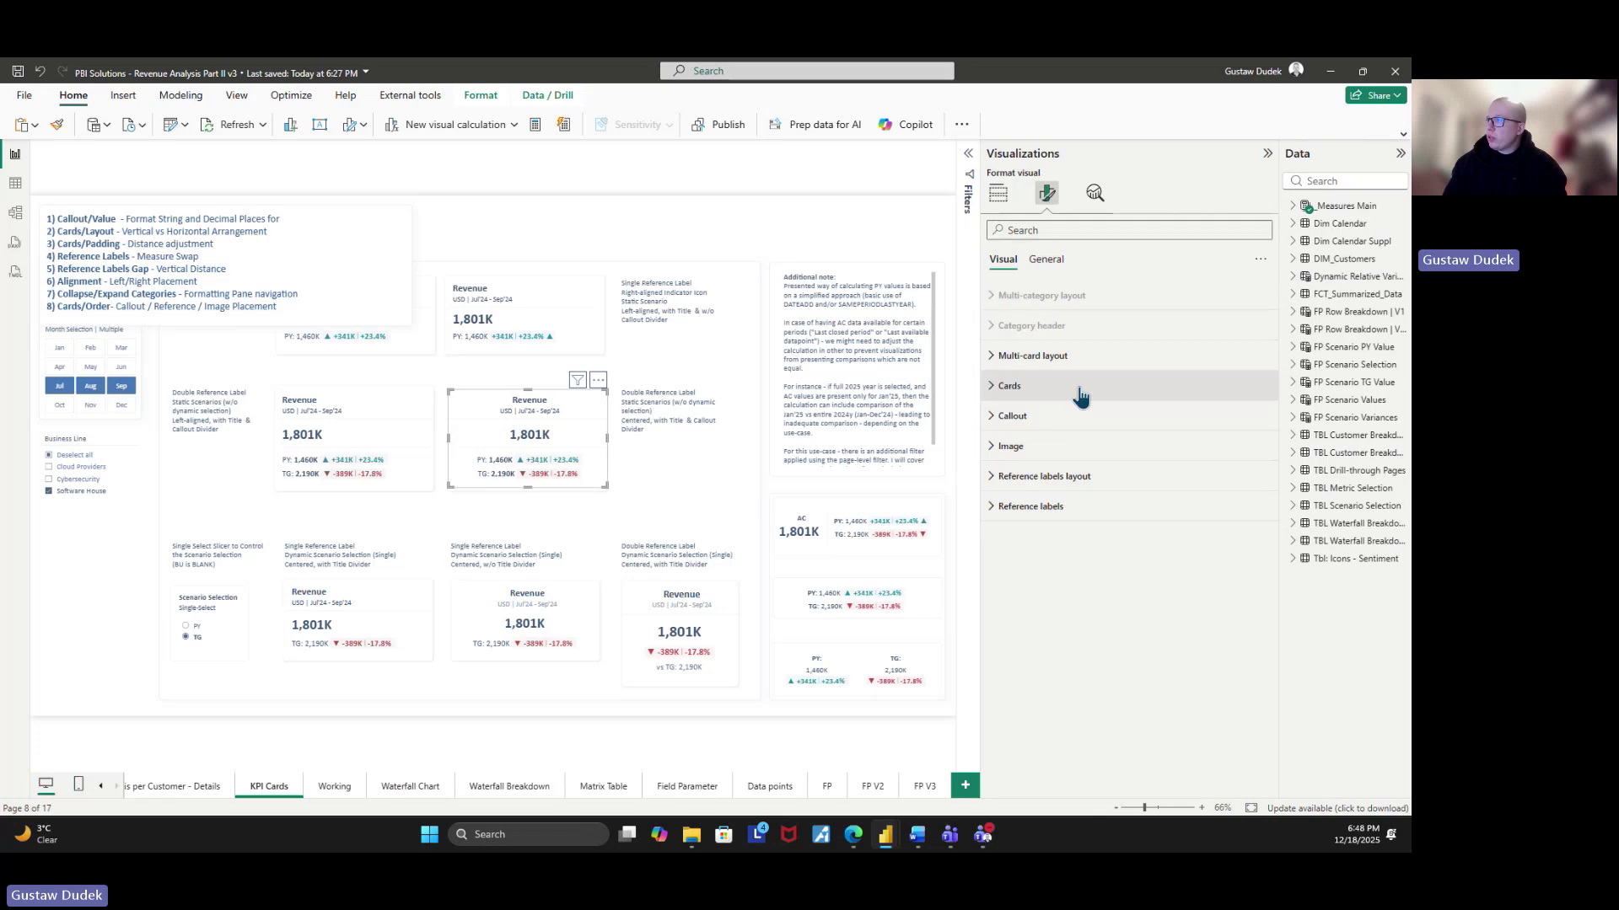
{"action": "left_click", "coordinate": [1069, 479]}
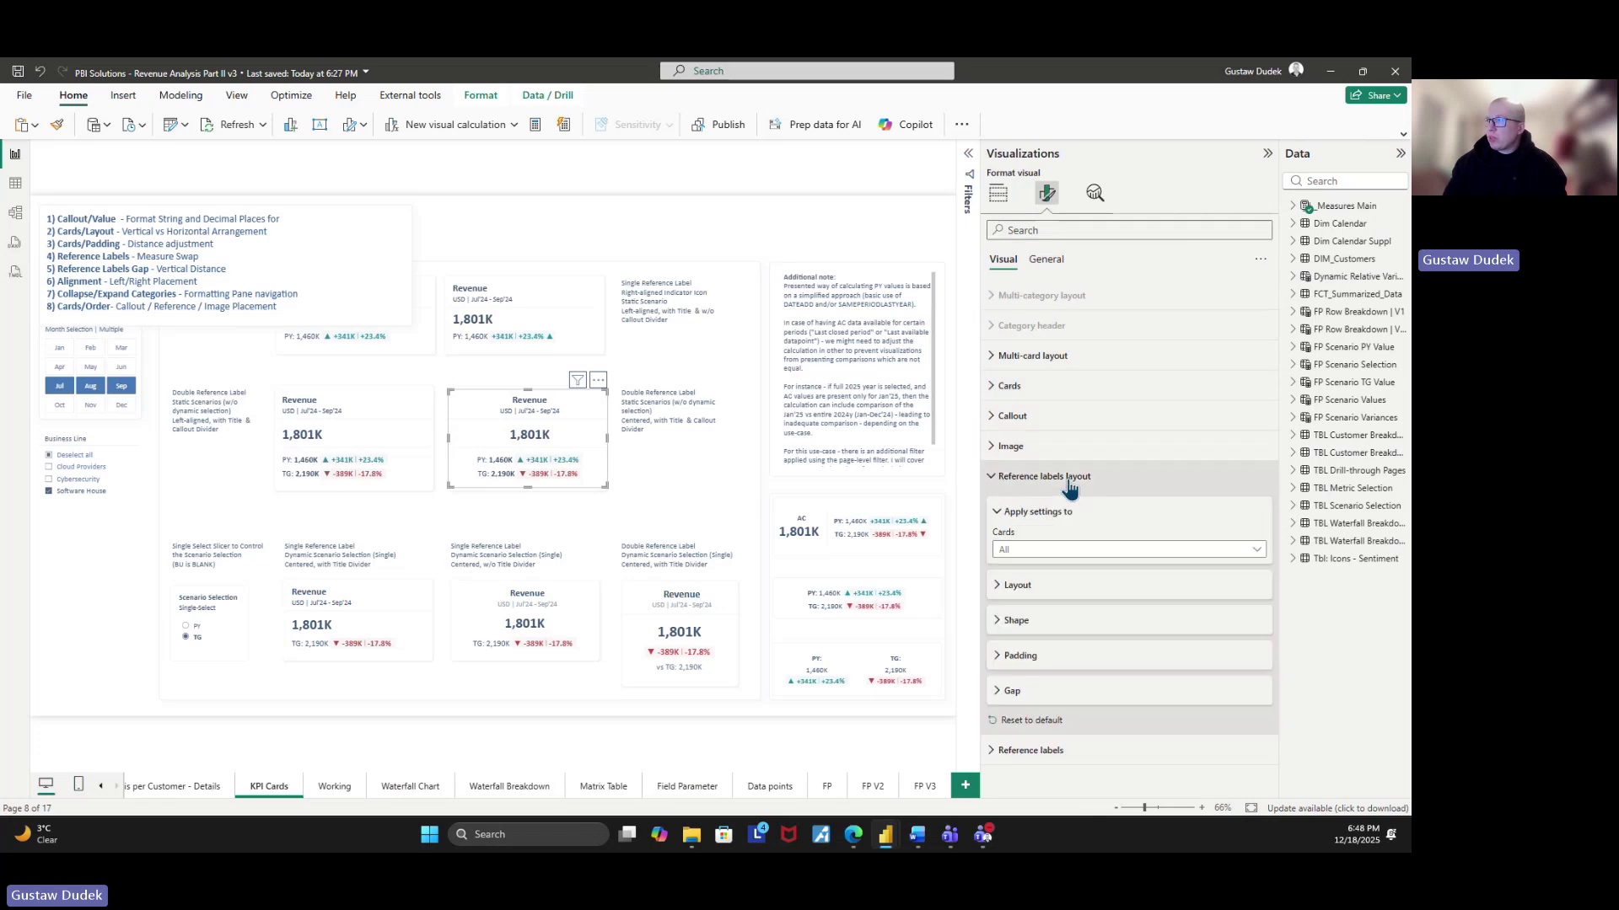
{"action": "left_click", "coordinate": [1010, 693]}
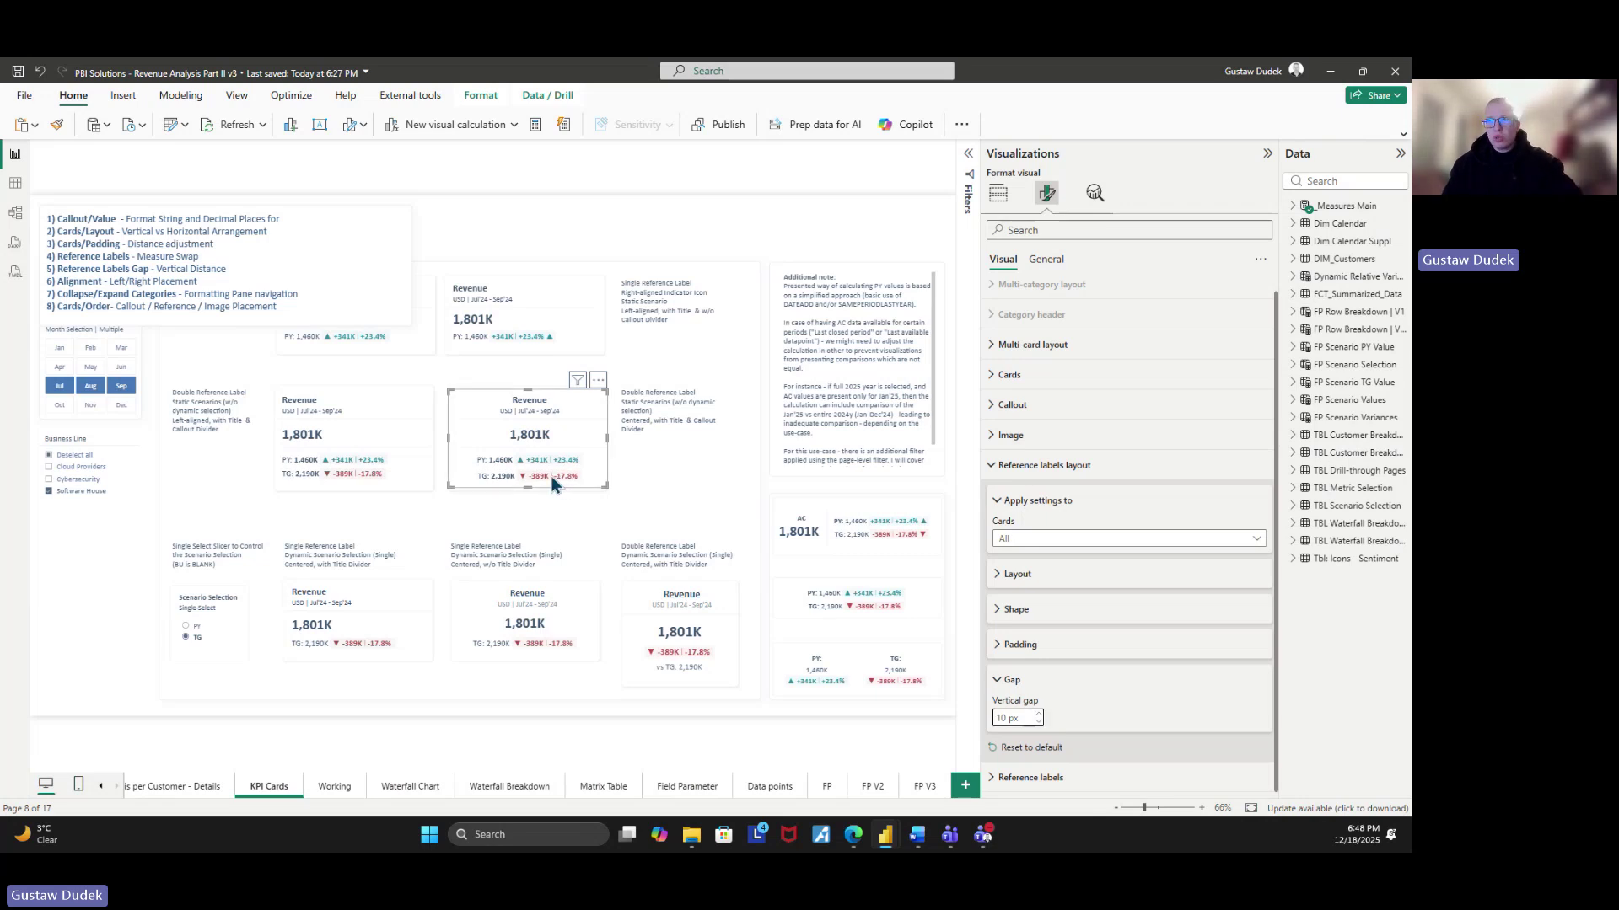
{"action": "left_click", "coordinate": [1038, 722]}
{"action": "left_click", "coordinate": [1039, 723]}
{"action": "left_click", "coordinate": [1038, 722]}
{"action": "left_click", "coordinate": [1038, 722]}
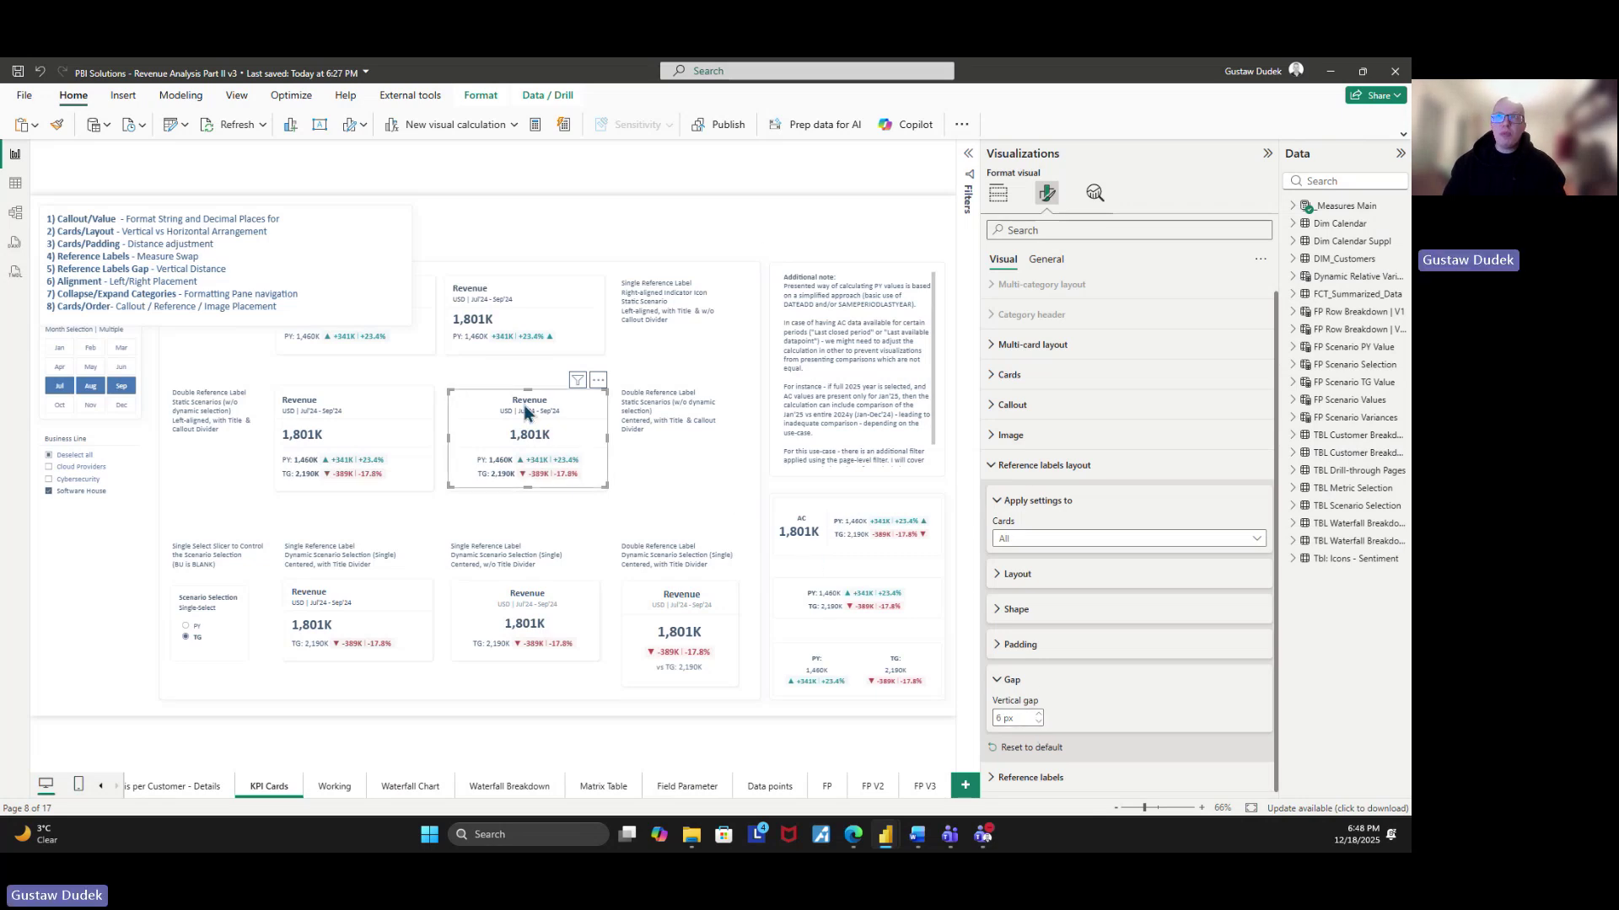
- Change the Alignment line in the agenda text box to read "Left/Middle Placement"
{"action": "left_click", "coordinate": [148, 263]}
{"action": "left_click_drag", "start_coordinate": [197, 282], "coordinate": [63, 283]}
{"action": "left_click", "coordinate": [91, 288]}
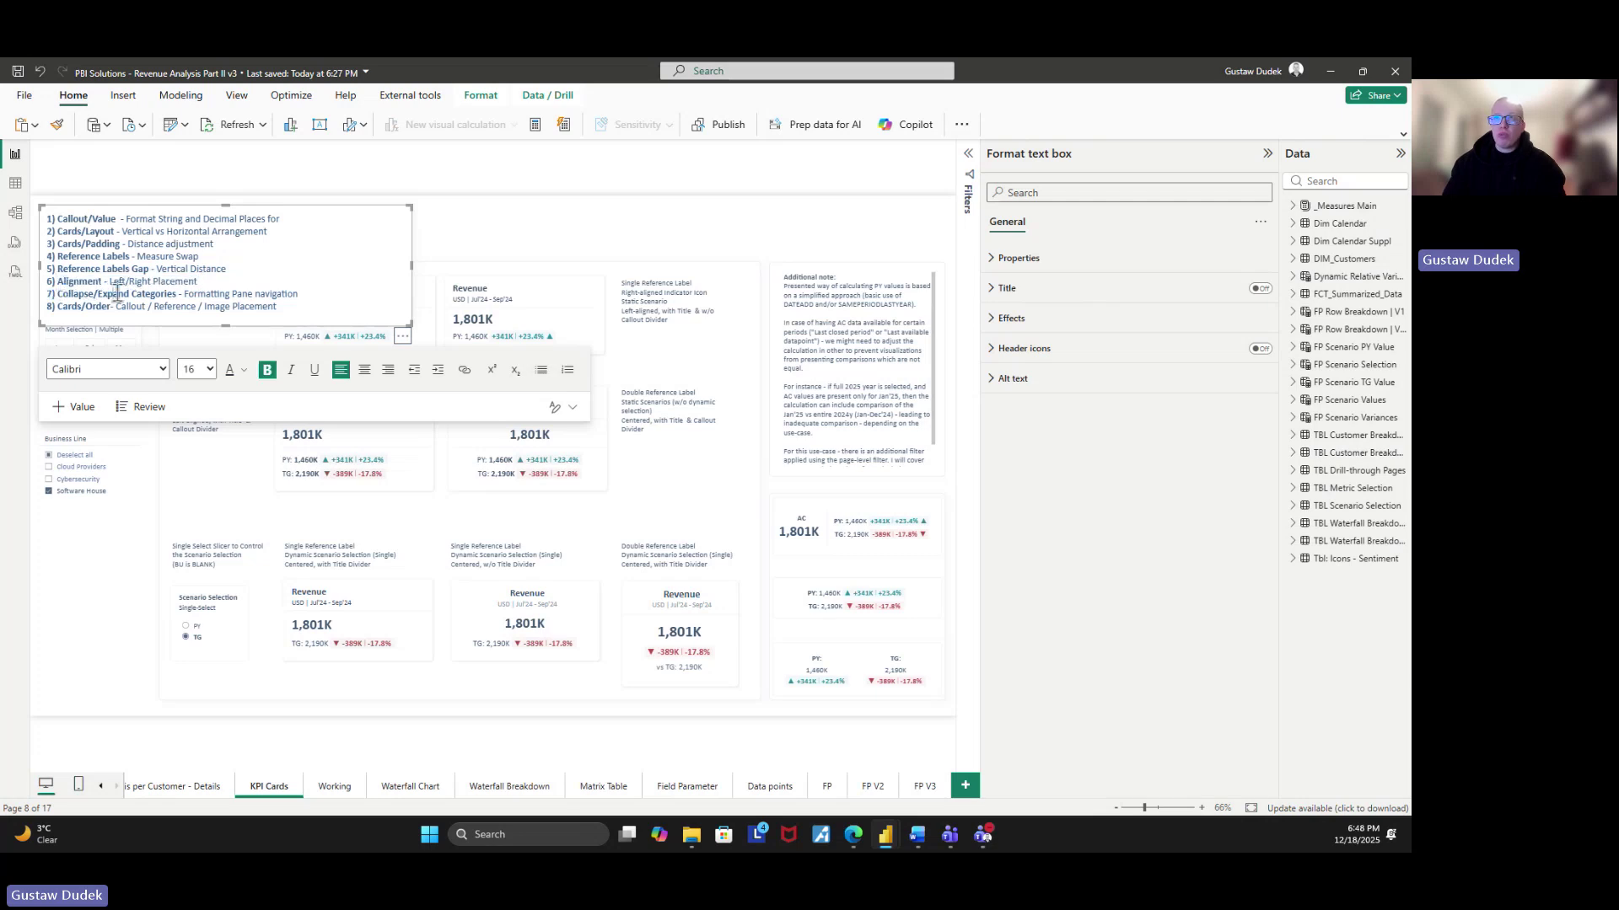
{"action": "double_click", "coordinate": [150, 283]}
{"action": "type", "text": "Middle"}
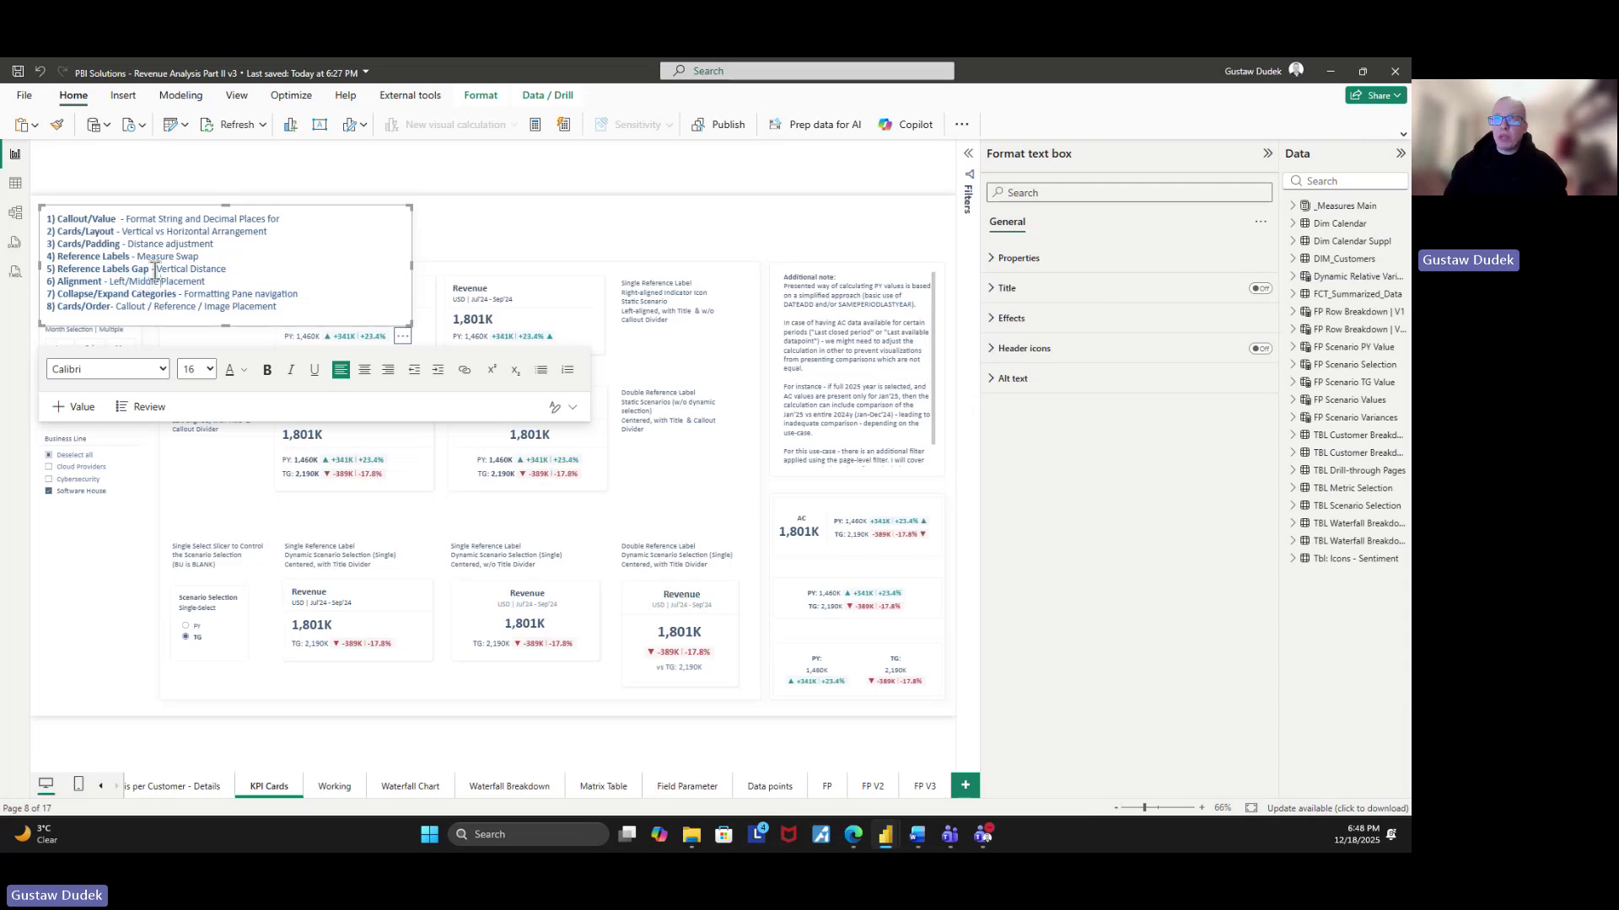
- Duplicate the left-aligned double-reference Revenue card and place the copy just below the original
{"action": "left_click", "coordinate": [327, 457]}
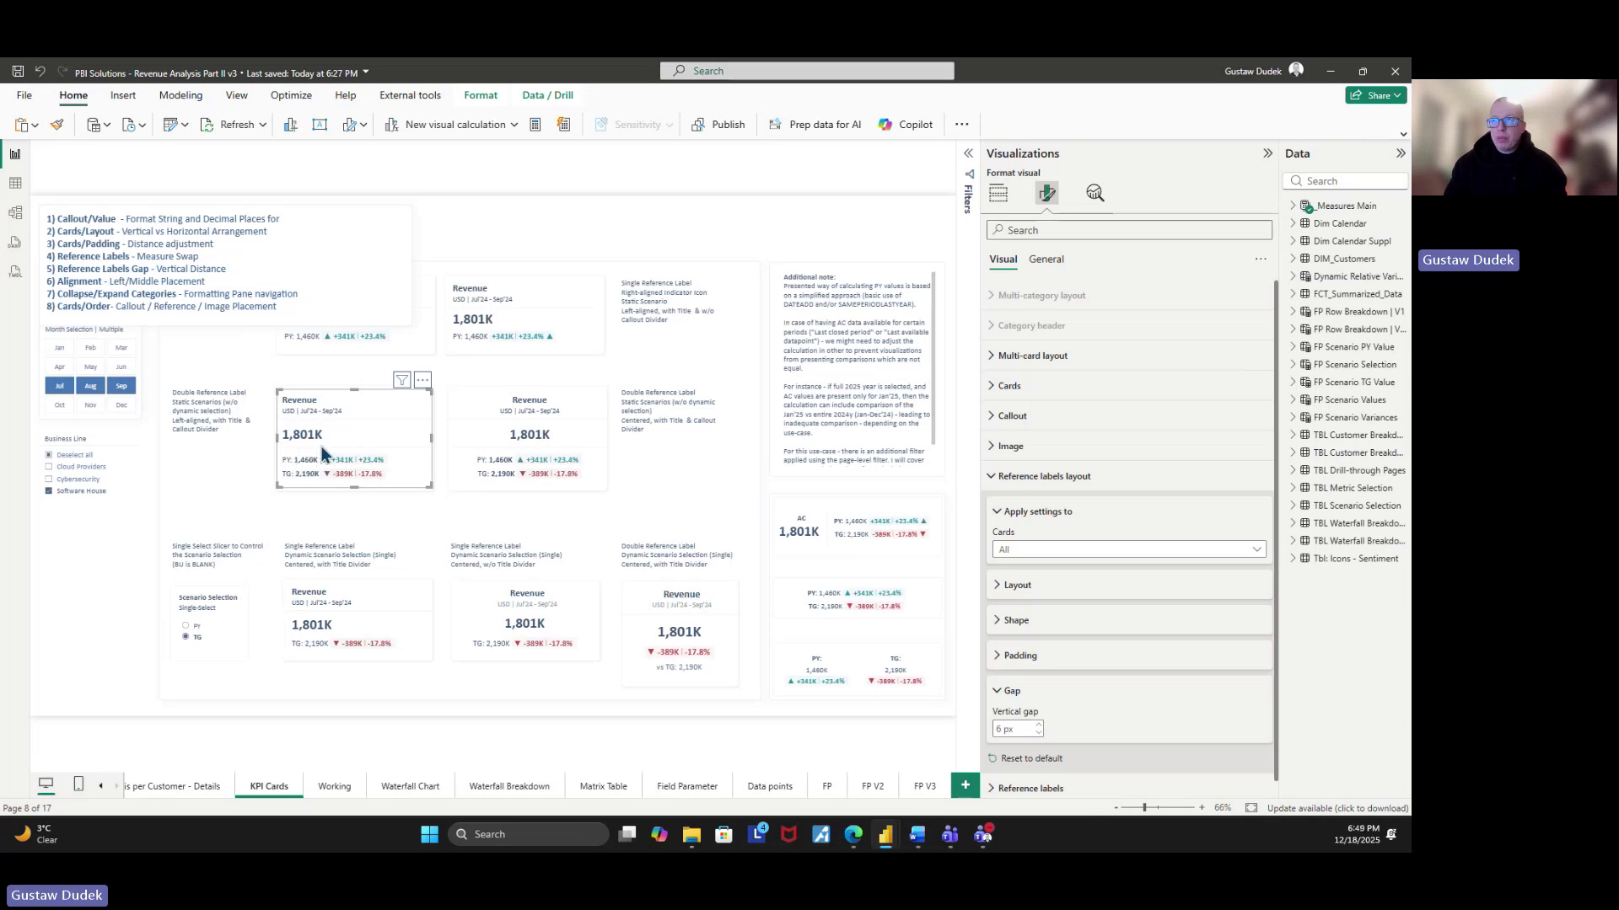
{"action": "left_click", "coordinate": [555, 441]}
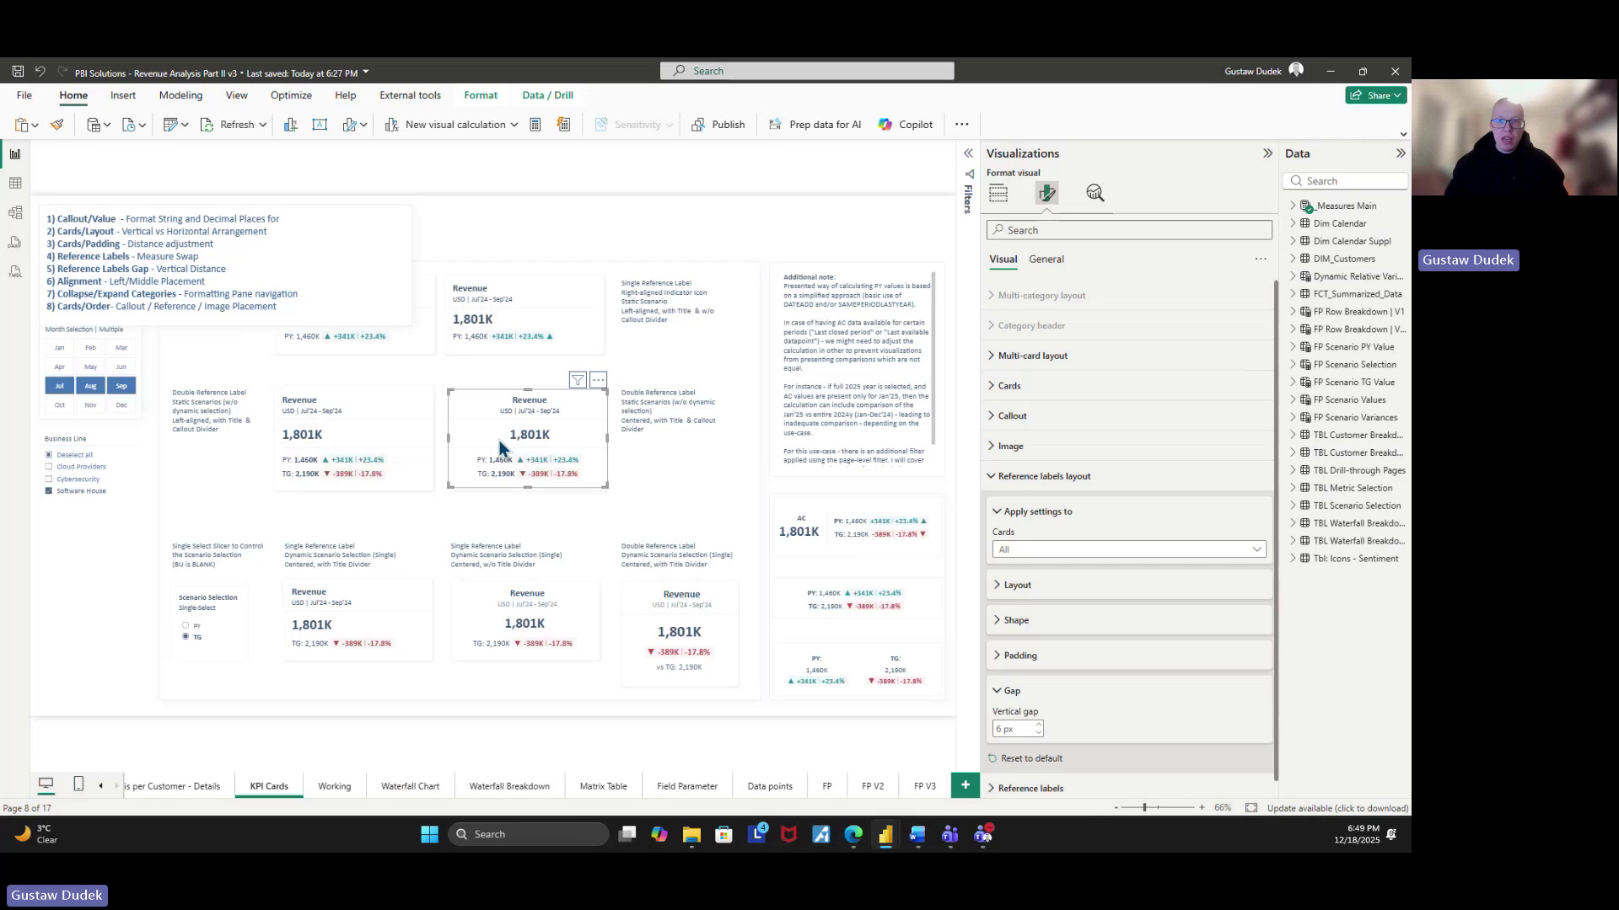
{"action": "left_click", "coordinate": [368, 472]}
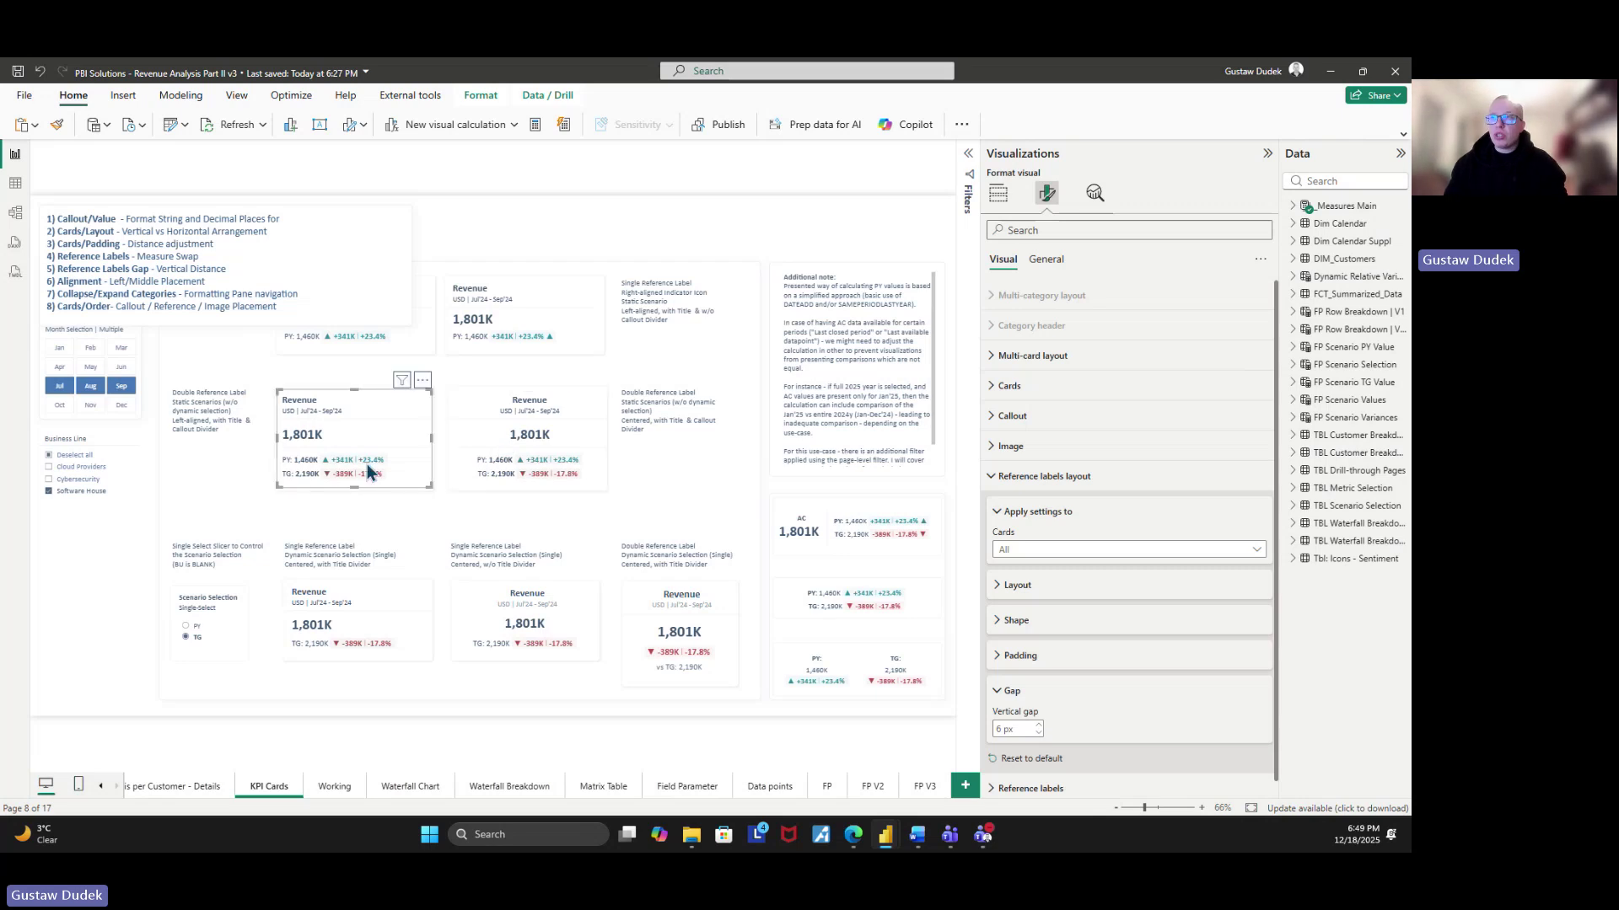
{"action": "left_click_drag", "start_coordinate": [400, 442], "coordinate": [387, 530]}
- Turn on the background of the copied Revenue card and move the card beside the centered double-reference card
{"action": "left_click", "coordinate": [1045, 259]}
{"action": "left_click", "coordinate": [1064, 356]}
{"action": "left_click", "coordinate": [1255, 392]}
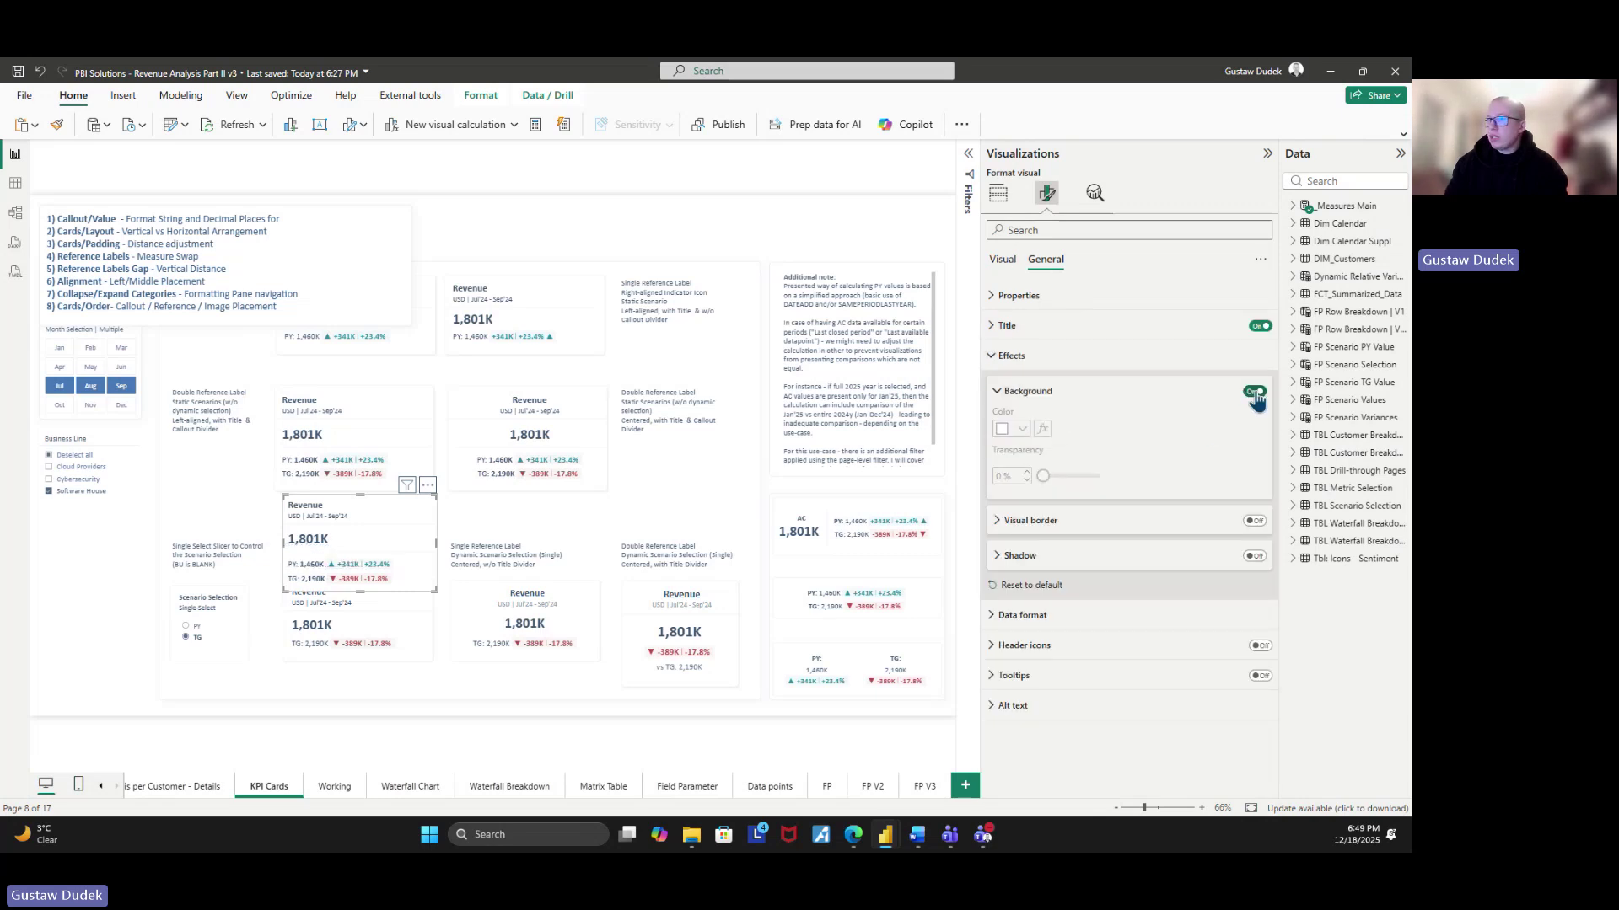
{"action": "left_click_drag", "start_coordinate": [366, 531], "coordinate": [728, 433]}
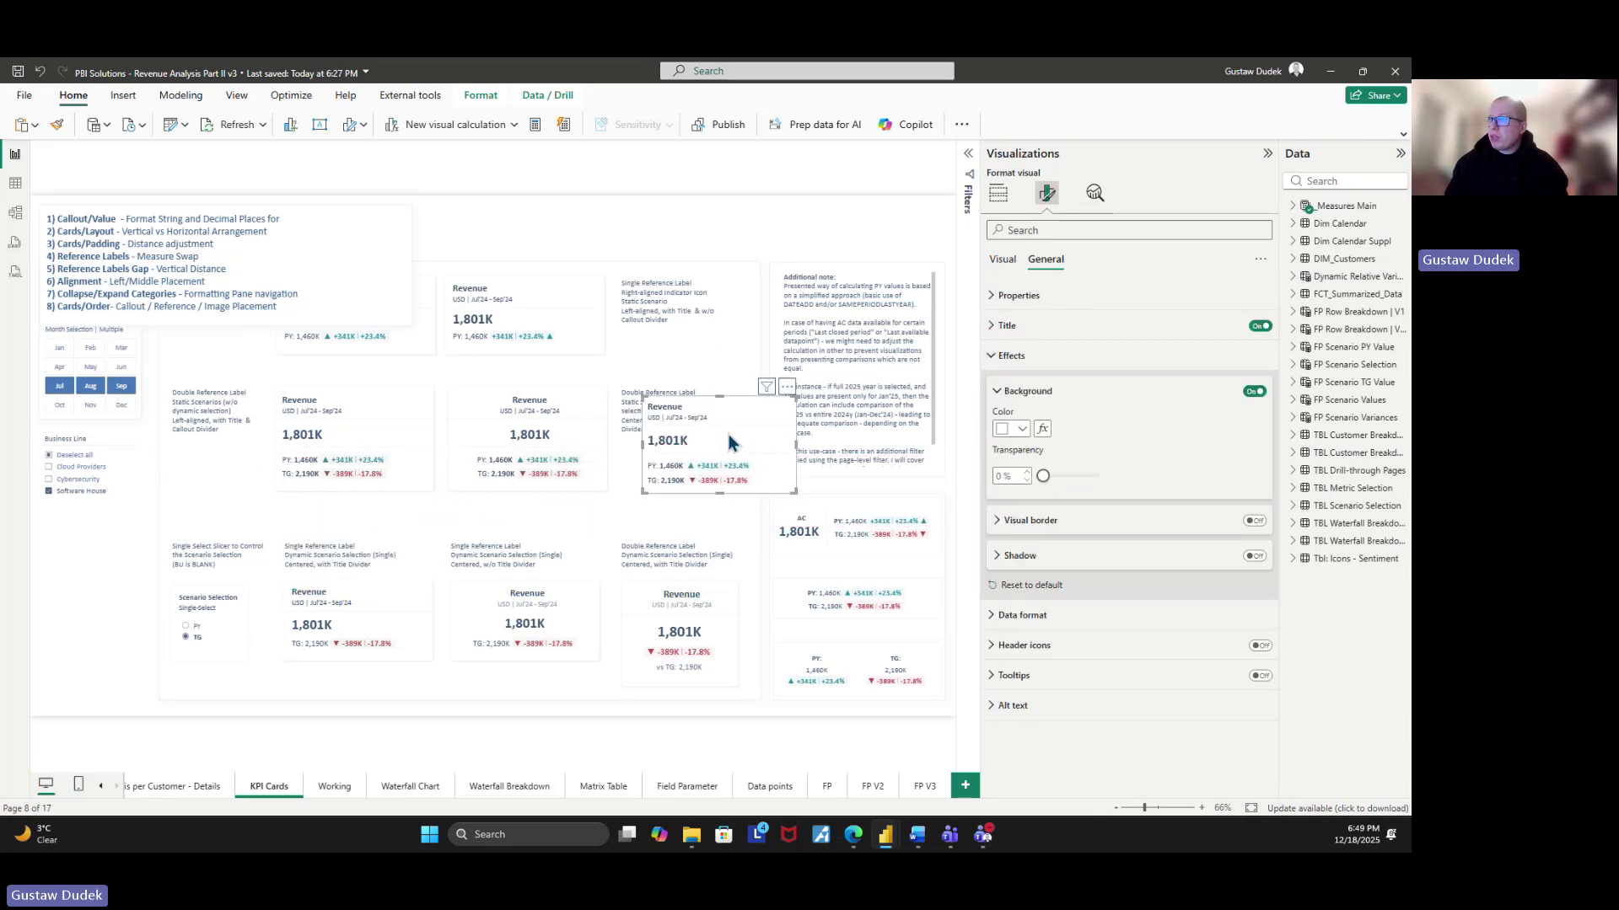
- Center the title and subtitle of the copied Revenue card horizontally
{"action": "left_click", "coordinate": [1052, 331]}
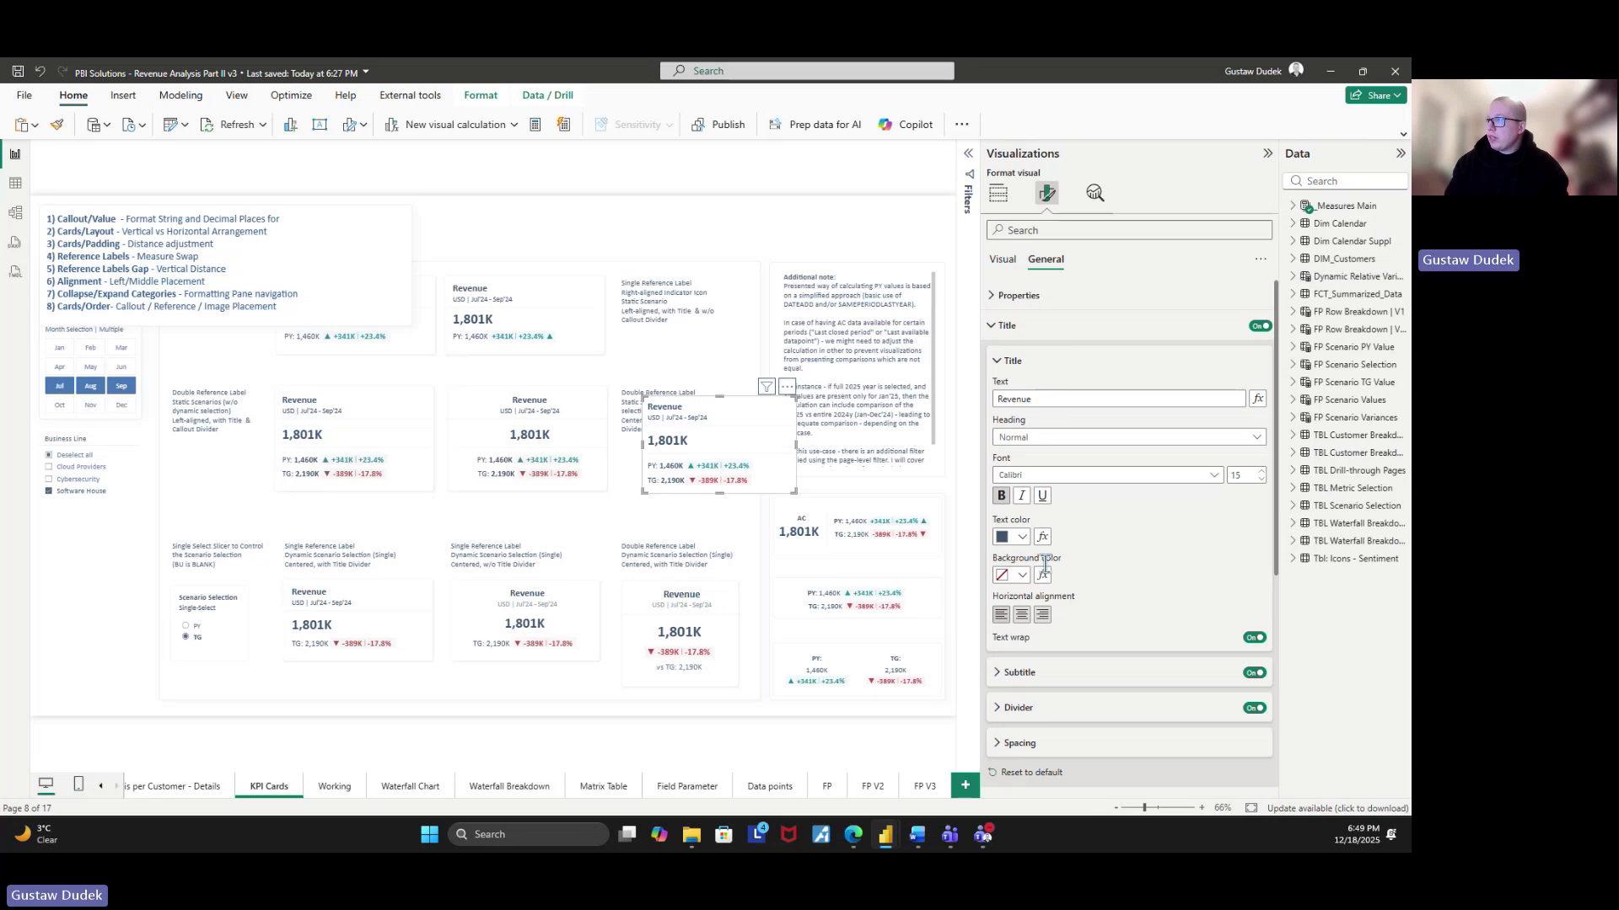
{"action": "left_click", "coordinate": [1021, 614]}
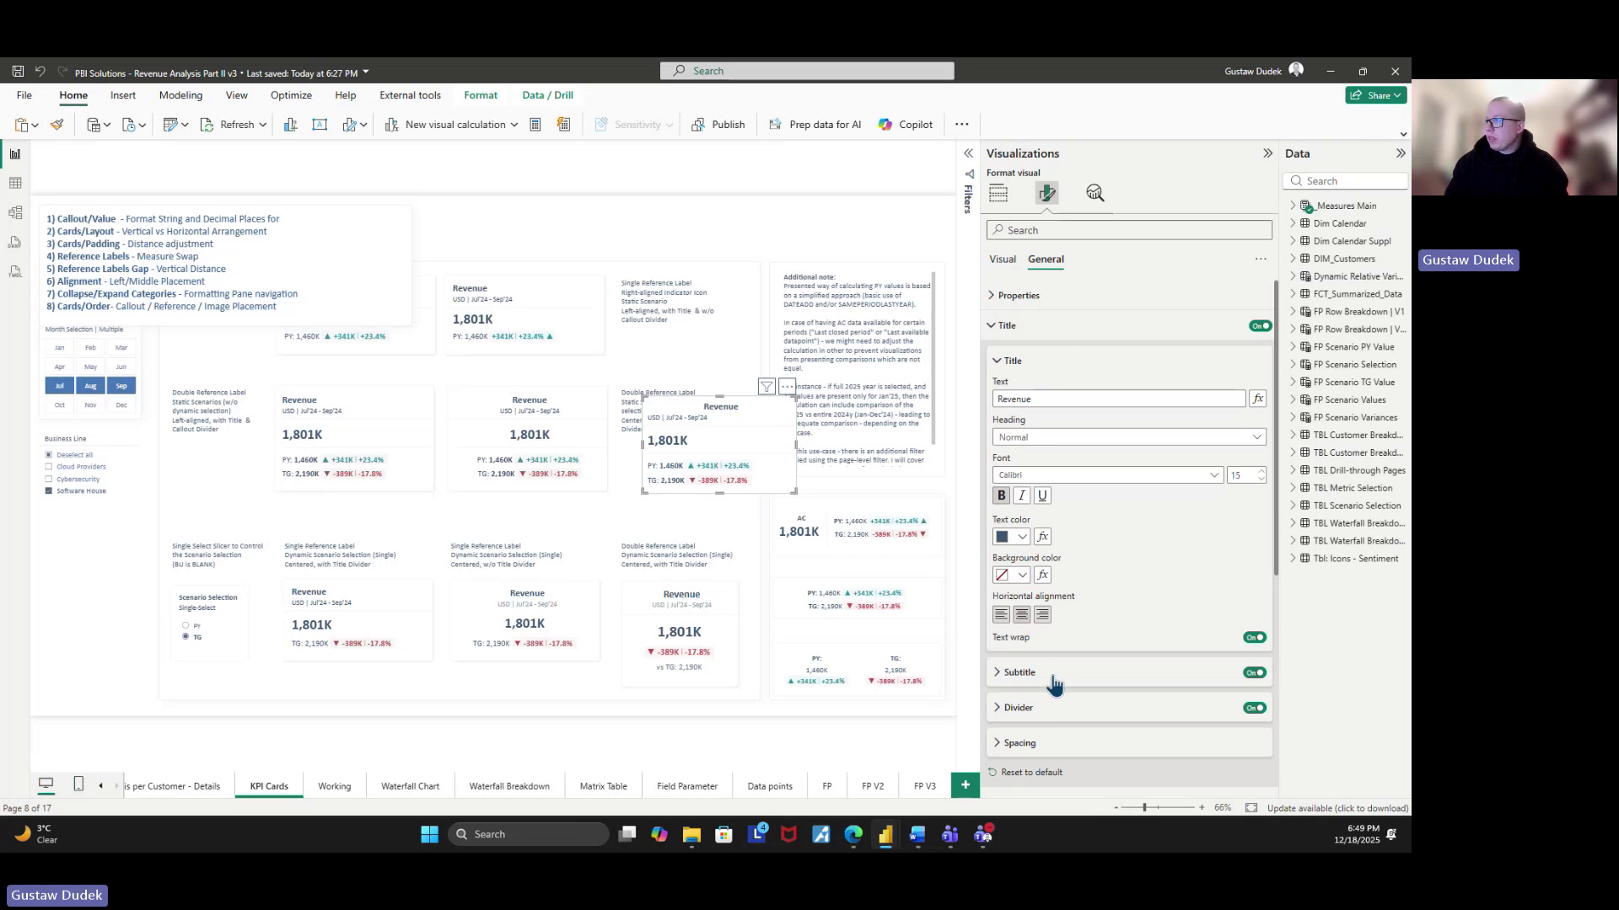
{"action": "left_click", "coordinate": [1053, 674]}
{"action": "left_click", "coordinate": [1021, 741]}
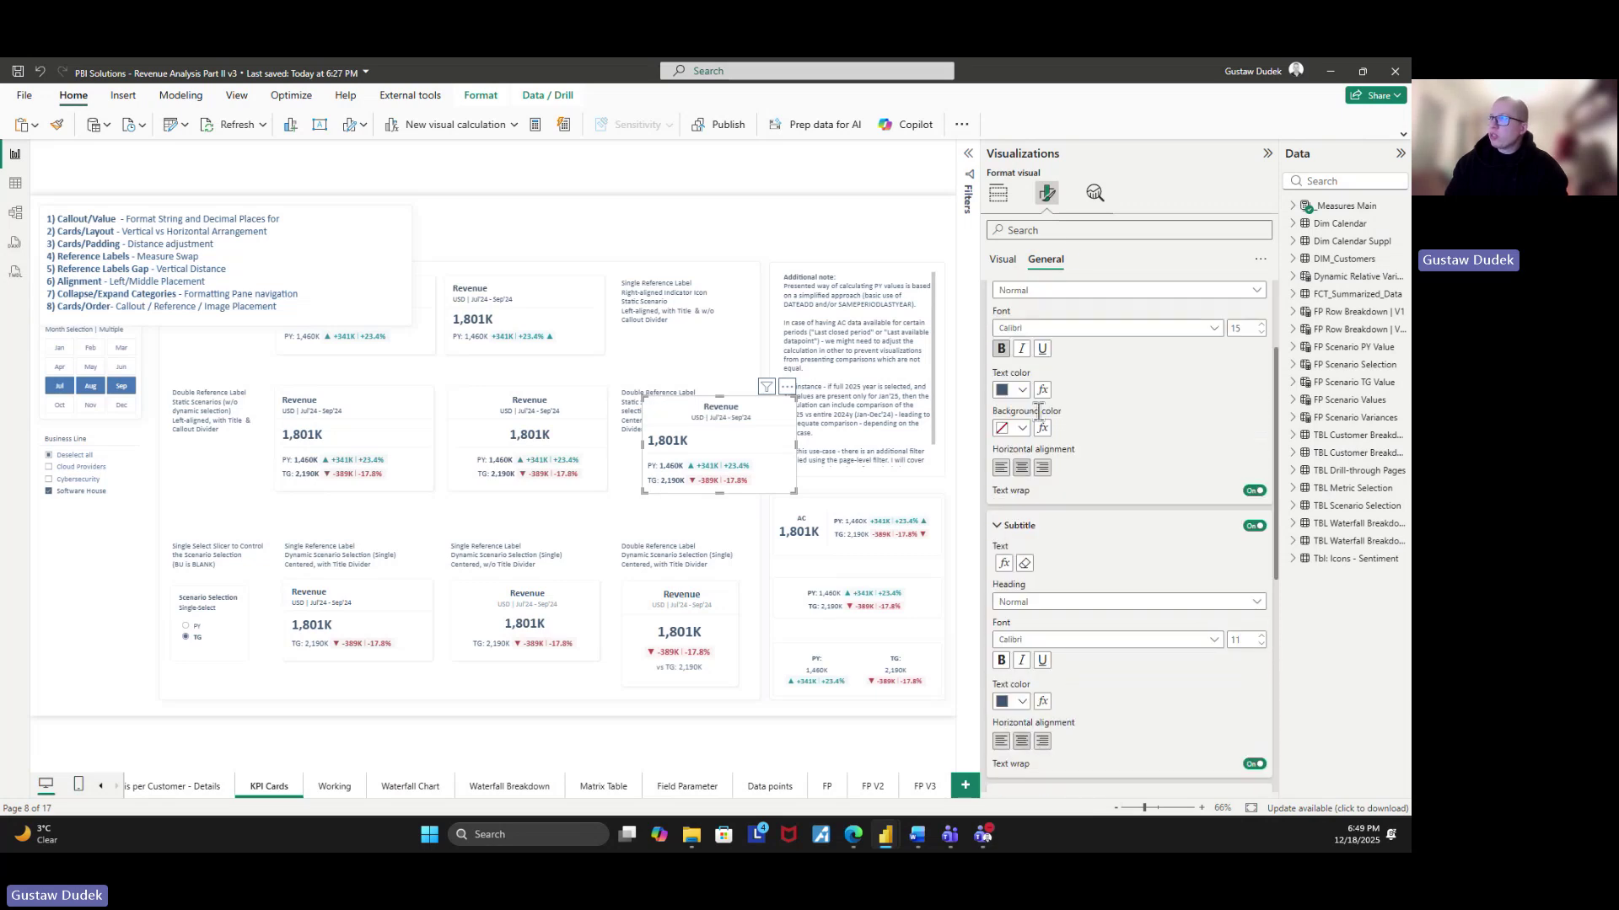
- Apply the copied Revenue card's callout settings to All cards and align the callout vertically to the middle
{"action": "left_click", "coordinate": [1004, 260]}
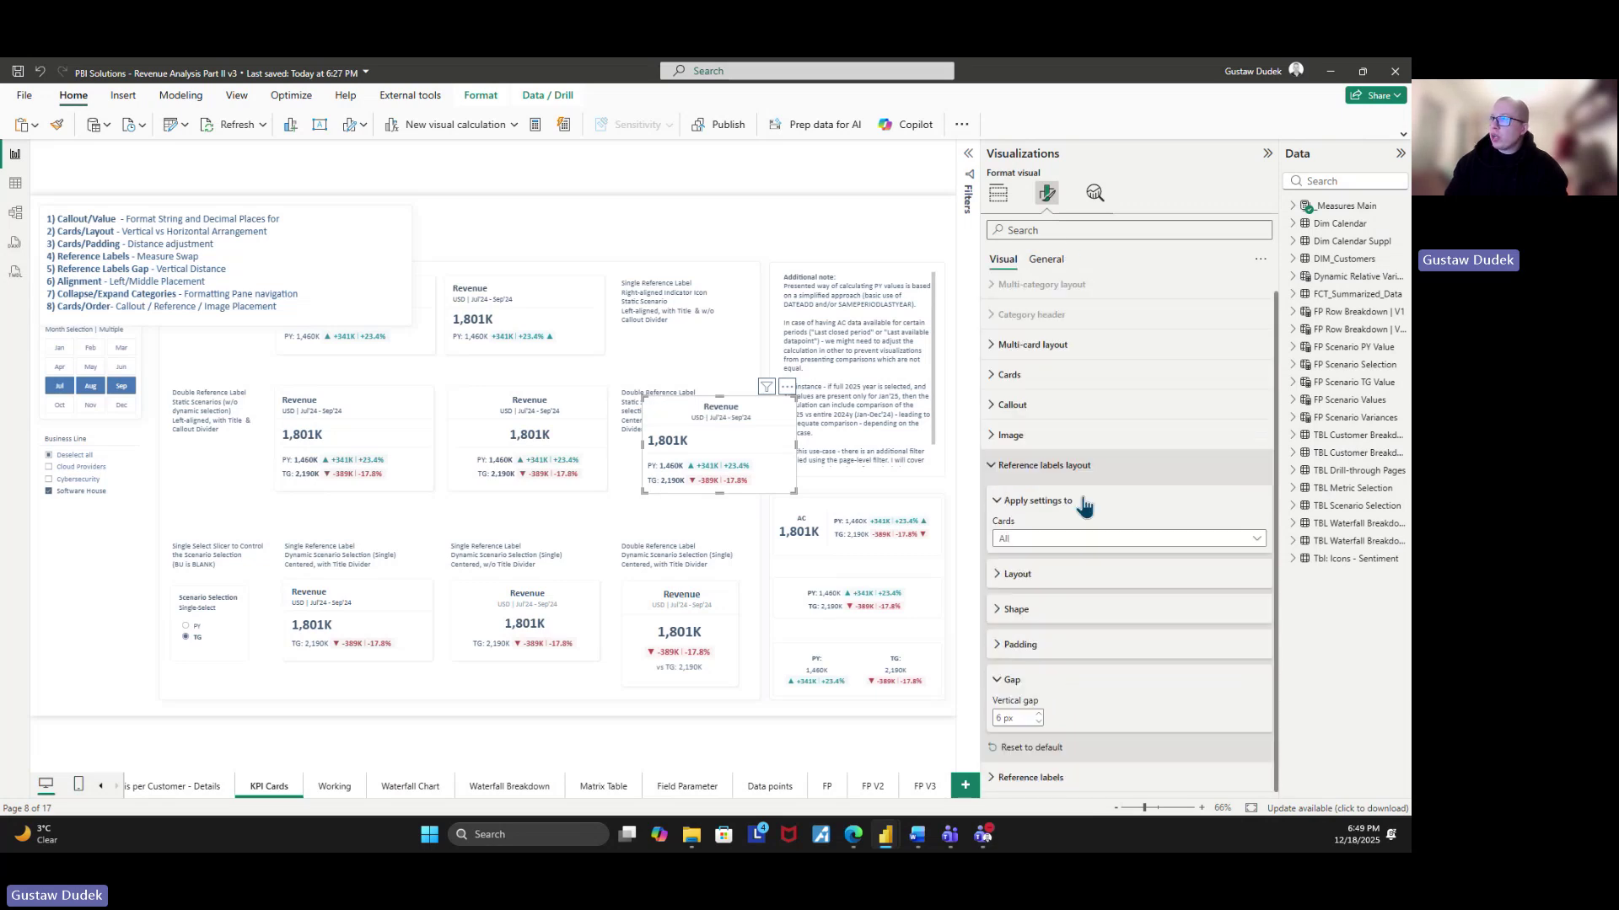
{"action": "left_click", "coordinate": [1071, 469]}
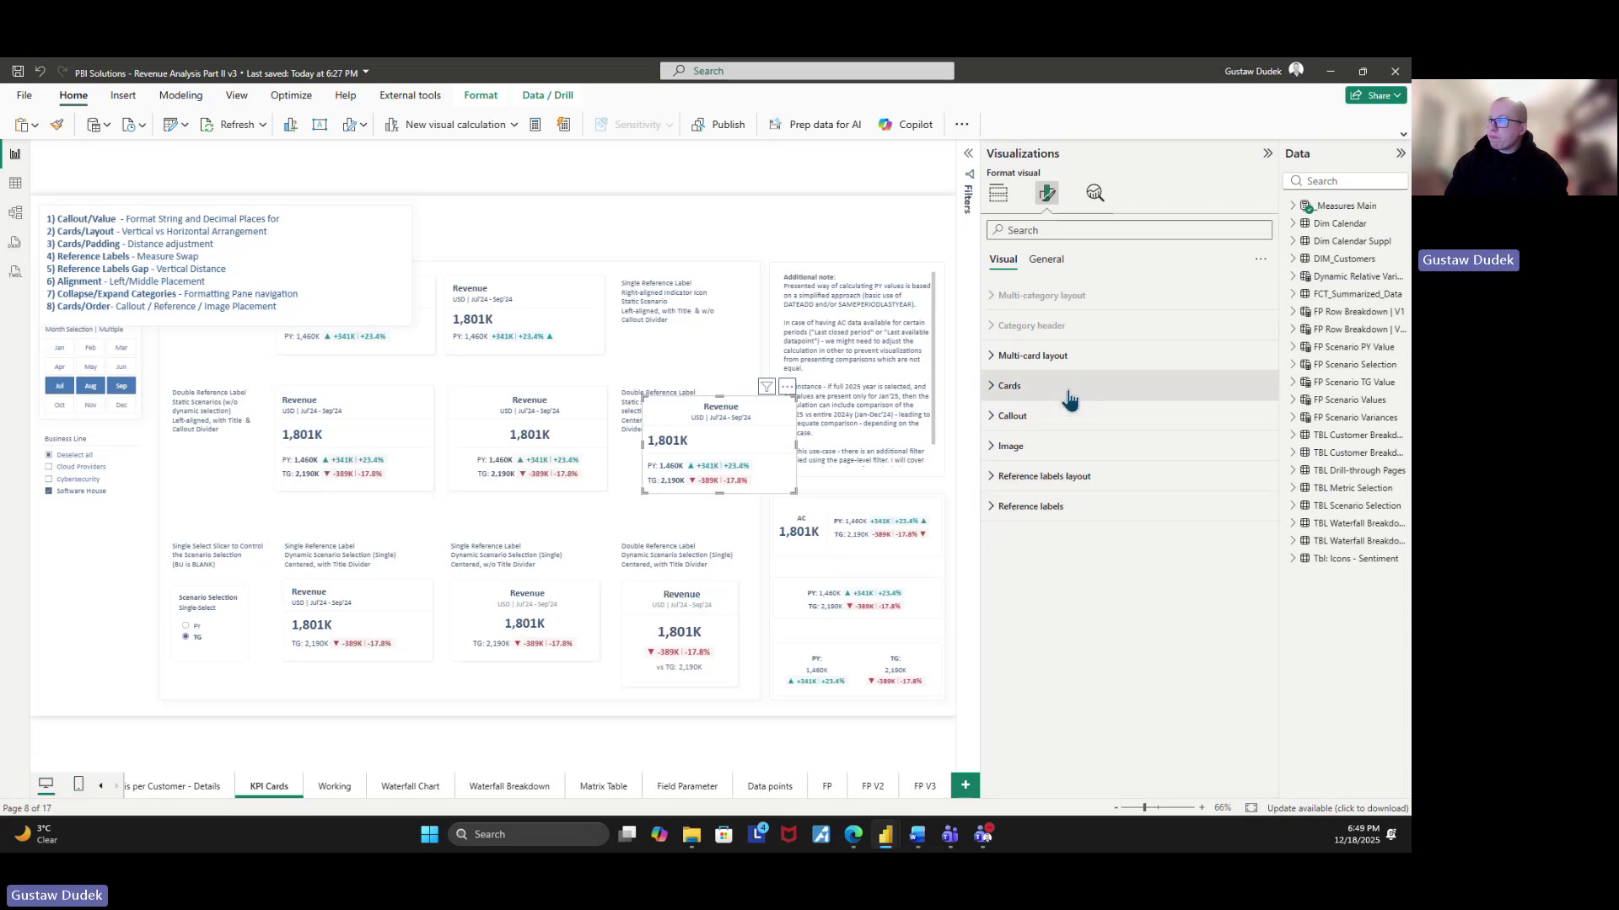
{"action": "left_click", "coordinate": [1067, 418]}
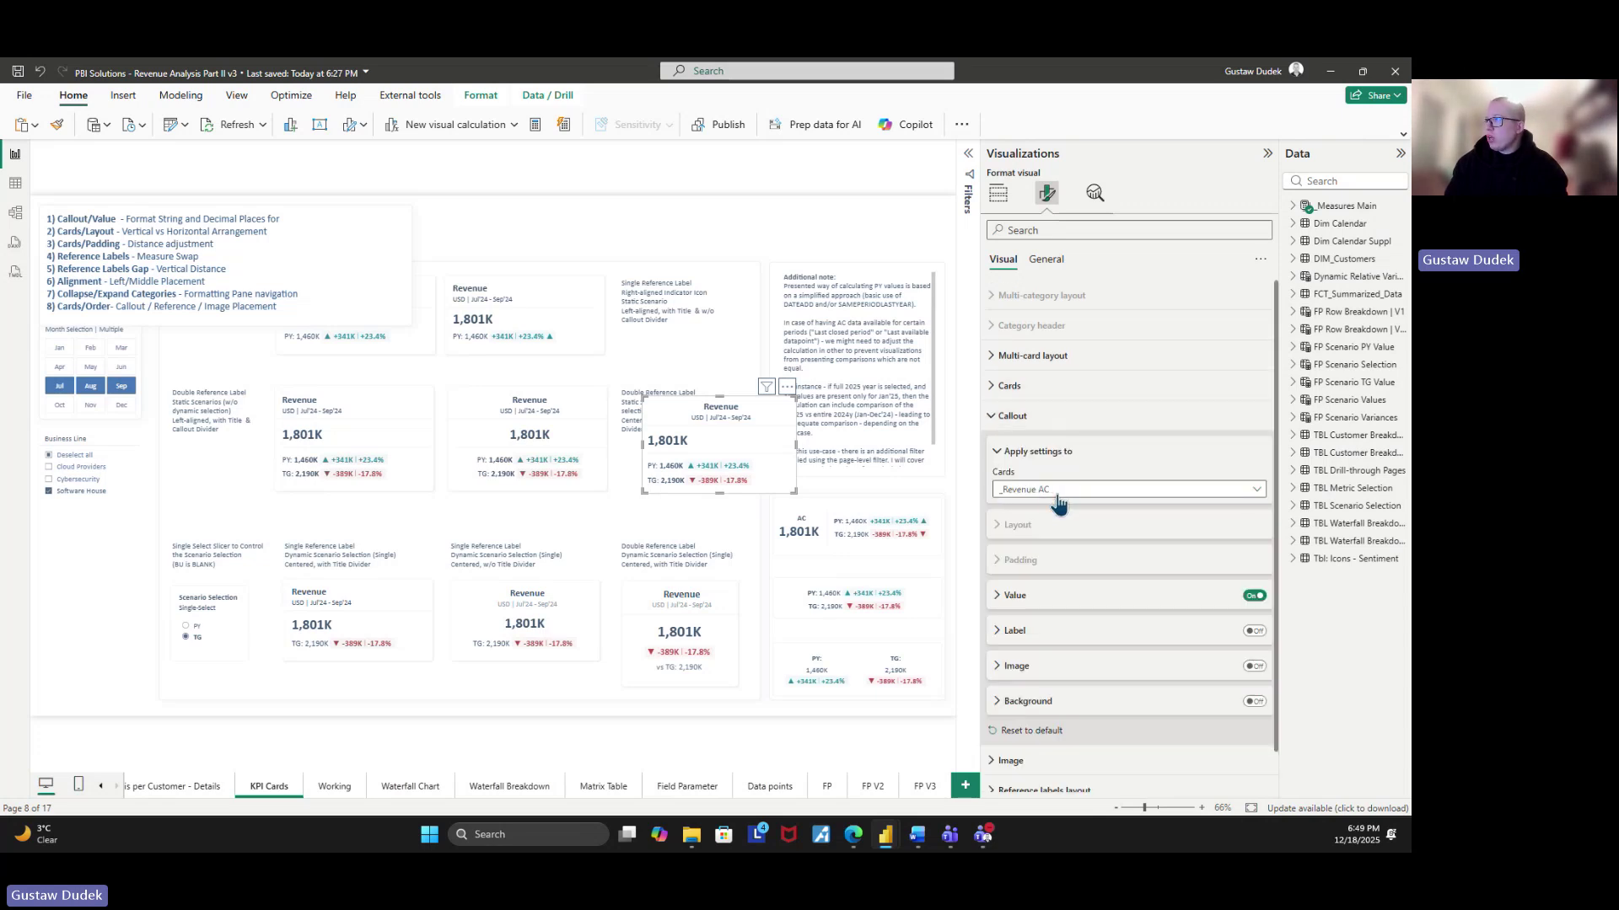
{"action": "left_click", "coordinate": [1054, 494]}
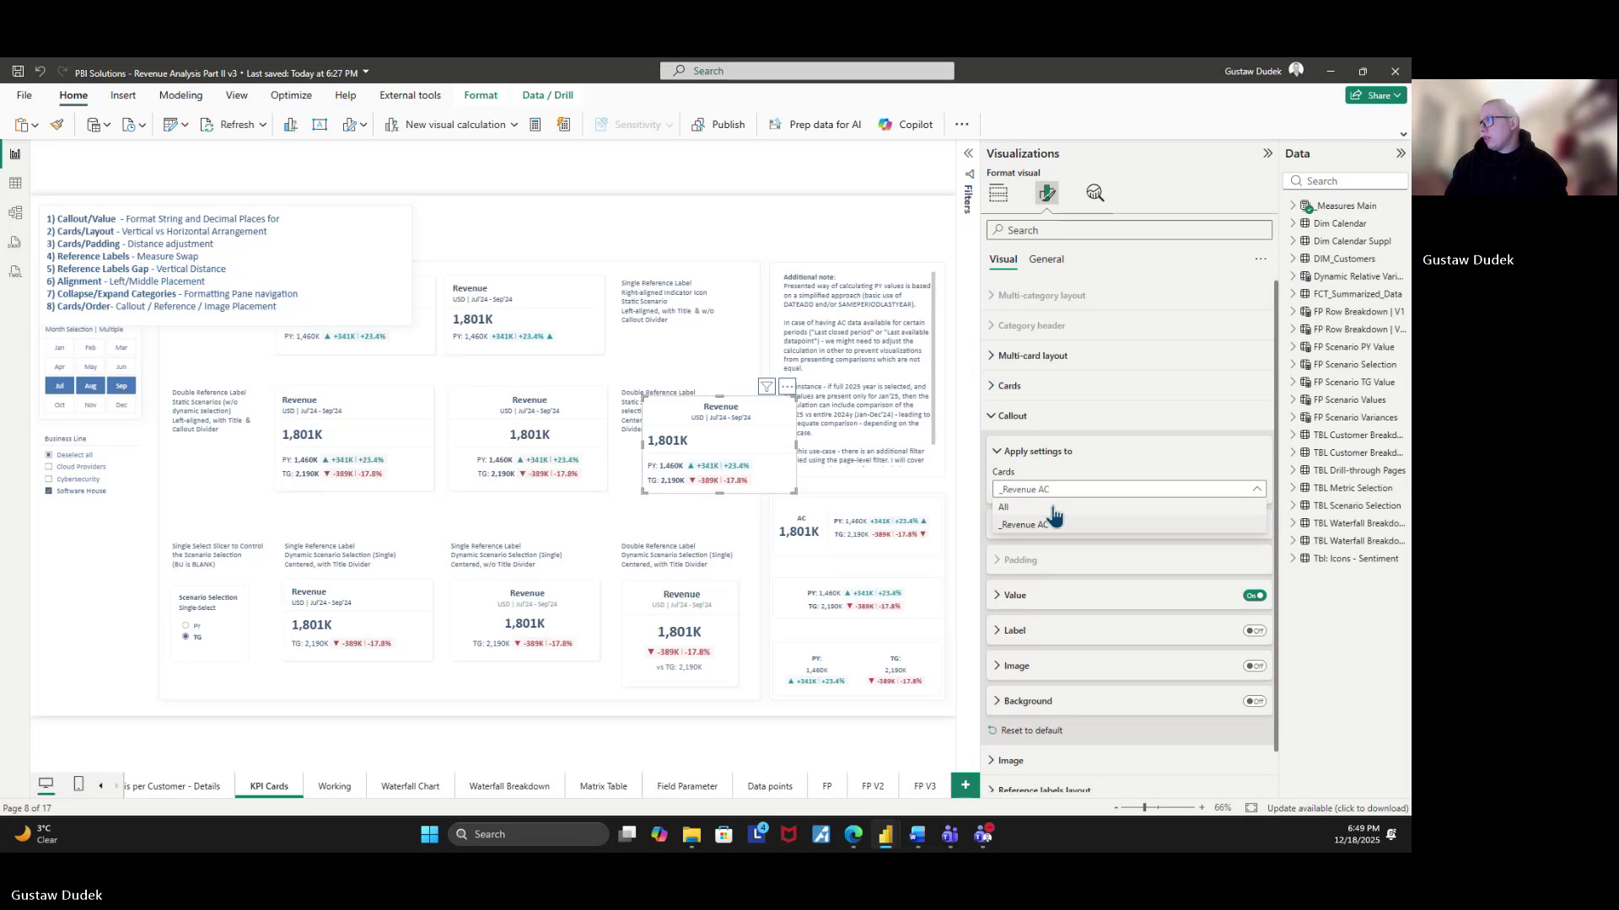
{"action": "left_click", "coordinate": [1054, 507]}
{"action": "left_click", "coordinate": [1029, 525]}
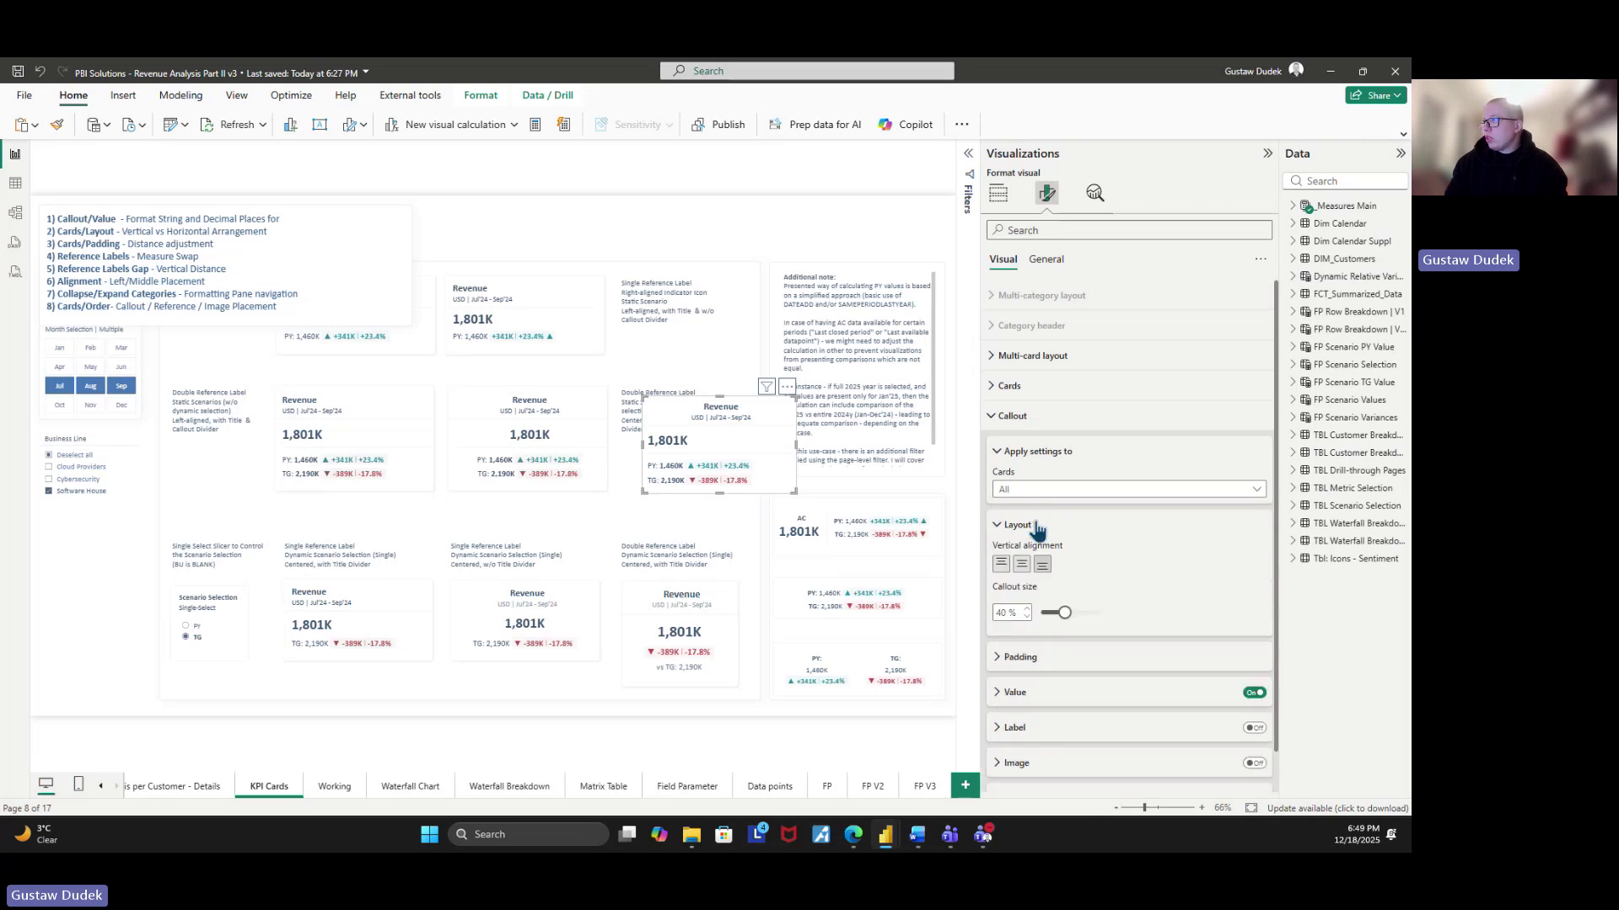
{"action": "scroll", "coordinate": [1026, 590], "scroll_direction": "down", "scroll_amount": 2}
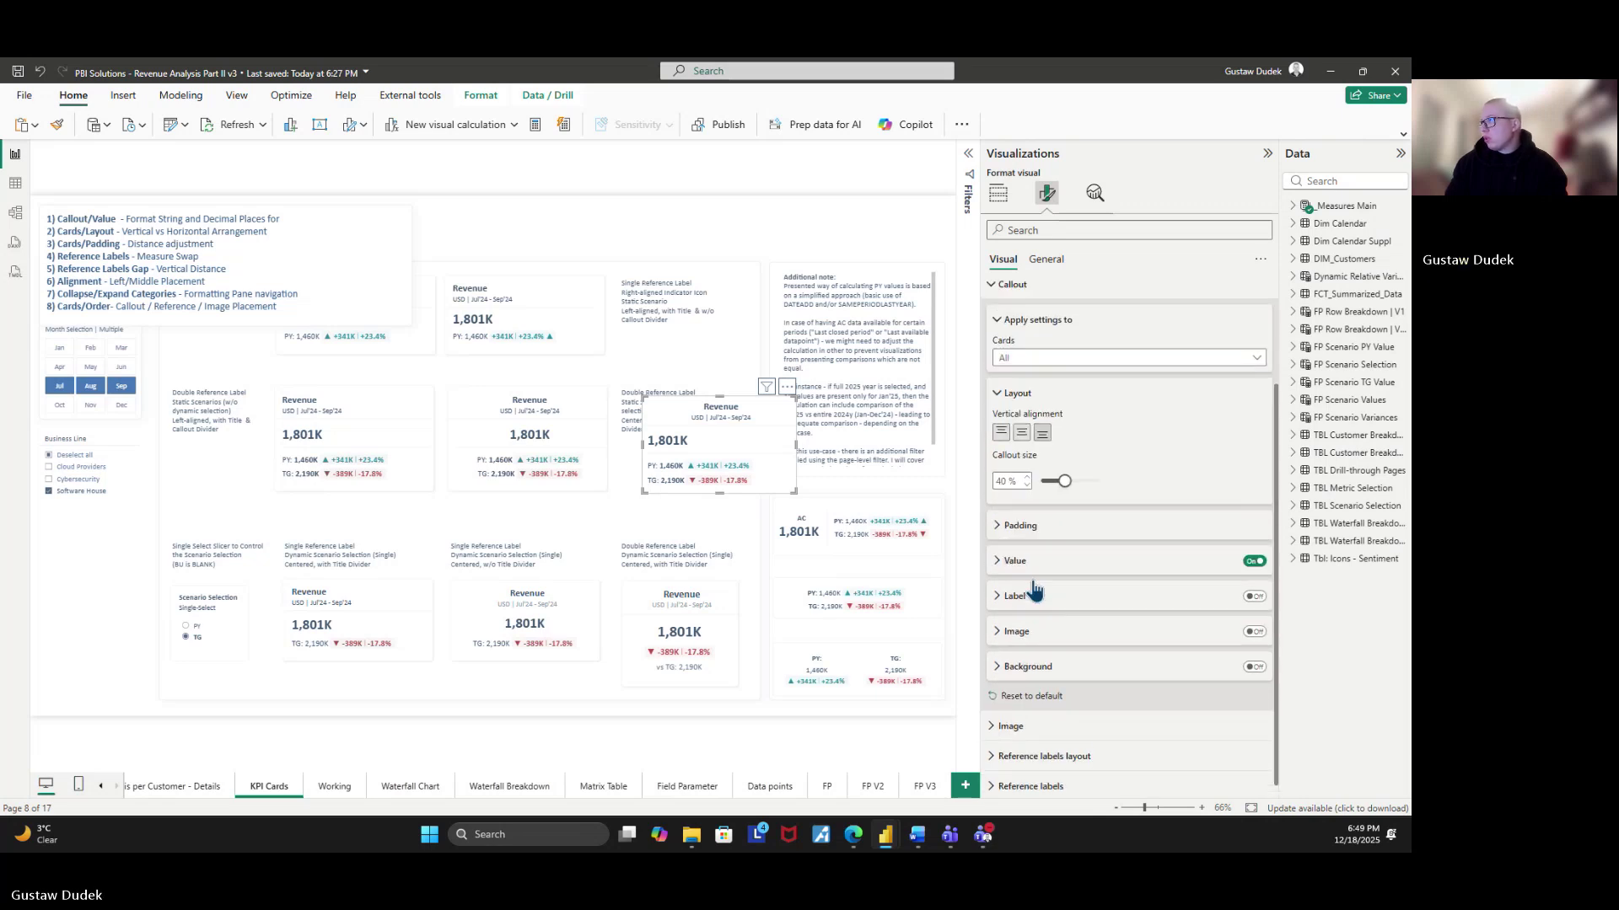
{"action": "left_click", "coordinate": [1022, 499]}
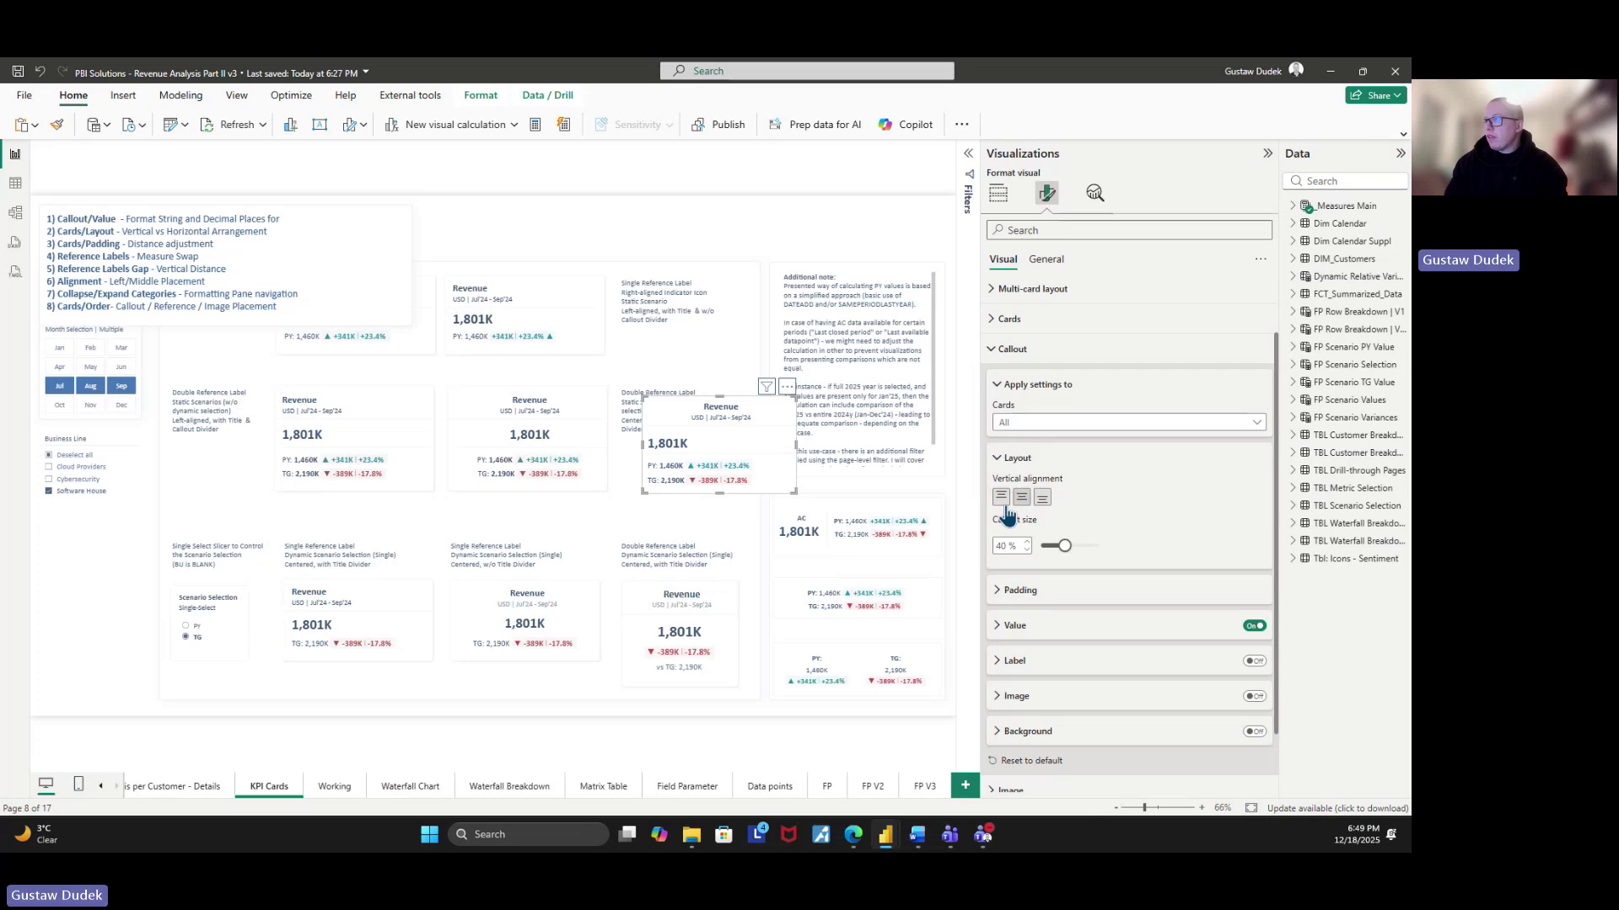
{"action": "left_click", "coordinate": [1006, 504]}
{"action": "left_click", "coordinate": [1023, 506]}
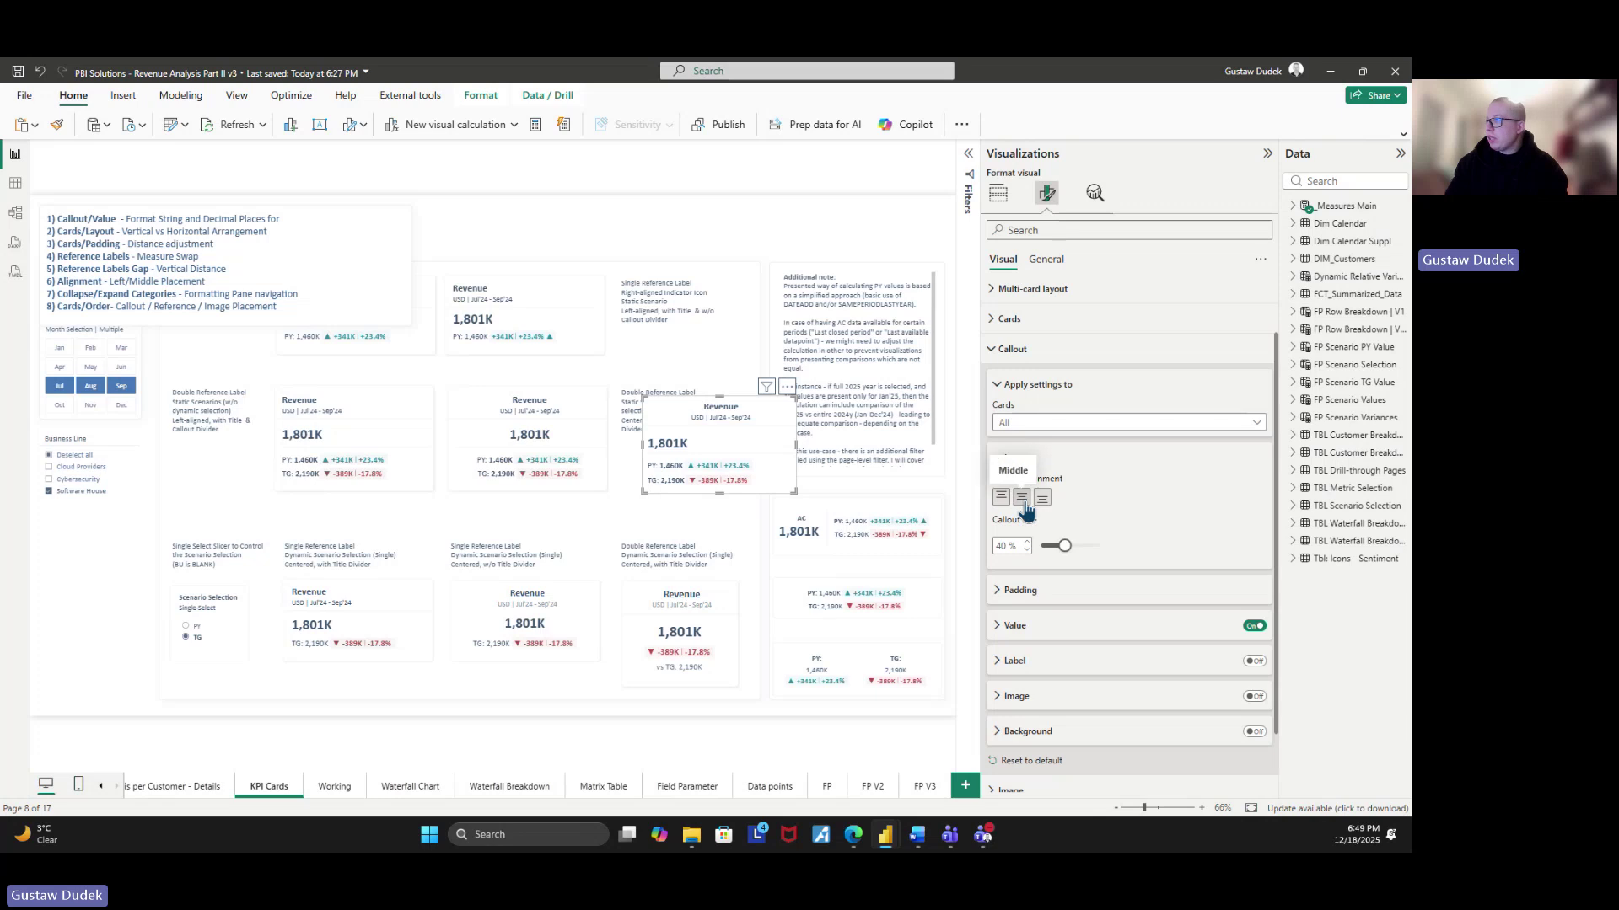
- Center the callout value of the copied Revenue card horizontally
{"action": "left_click", "coordinate": [1042, 632]}
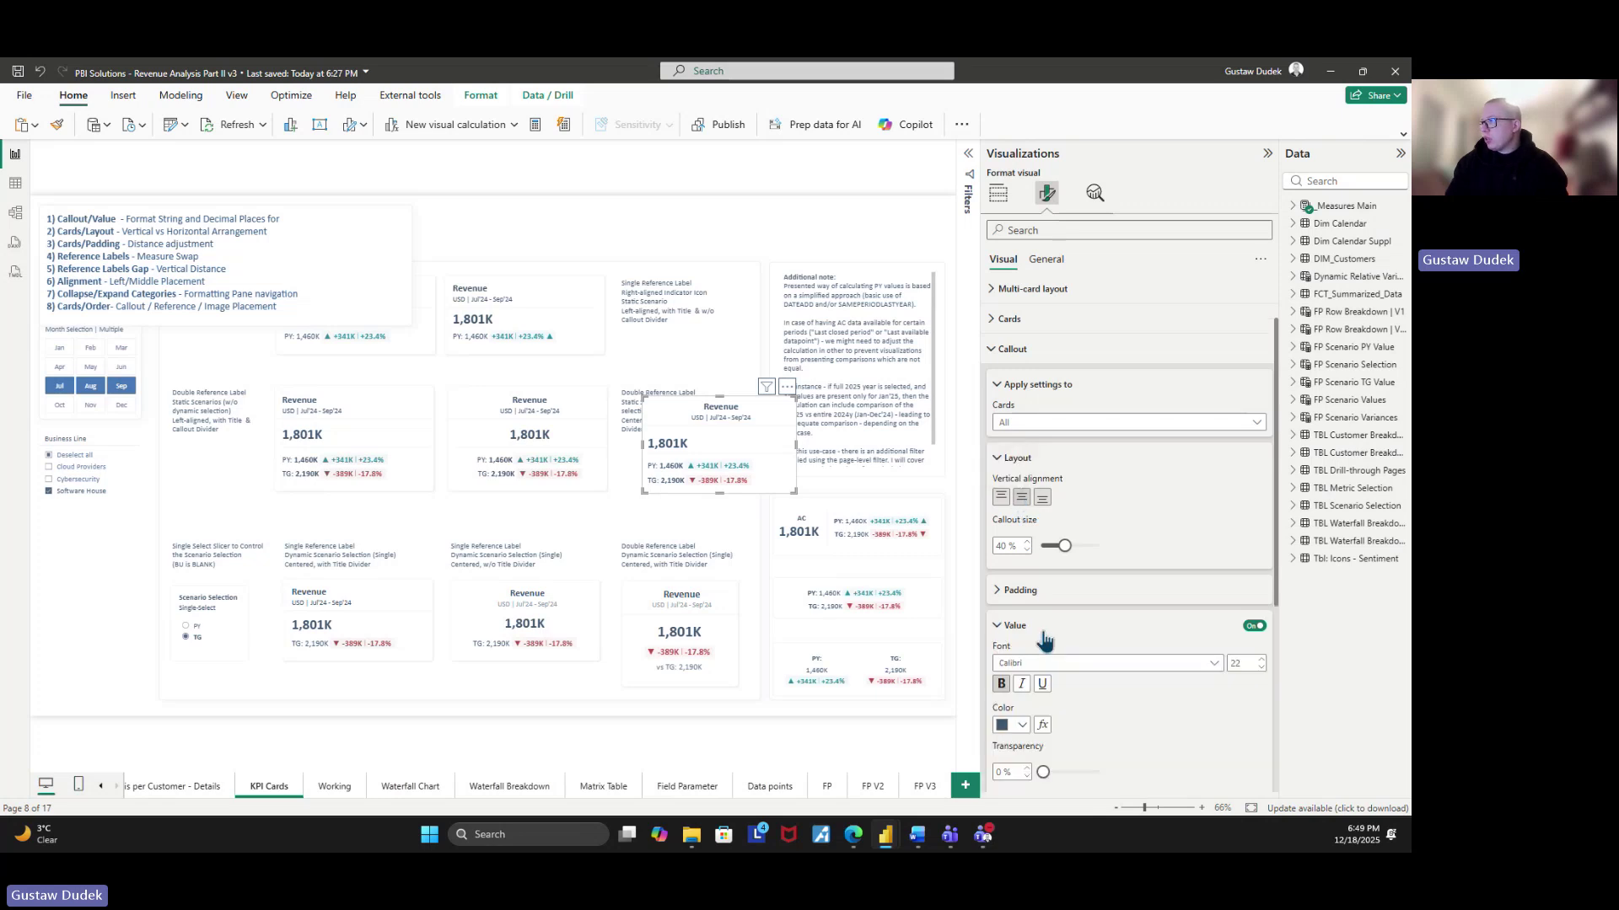
{"action": "scroll", "coordinate": [1050, 624], "scroll_direction": "down", "scroll_amount": 2}
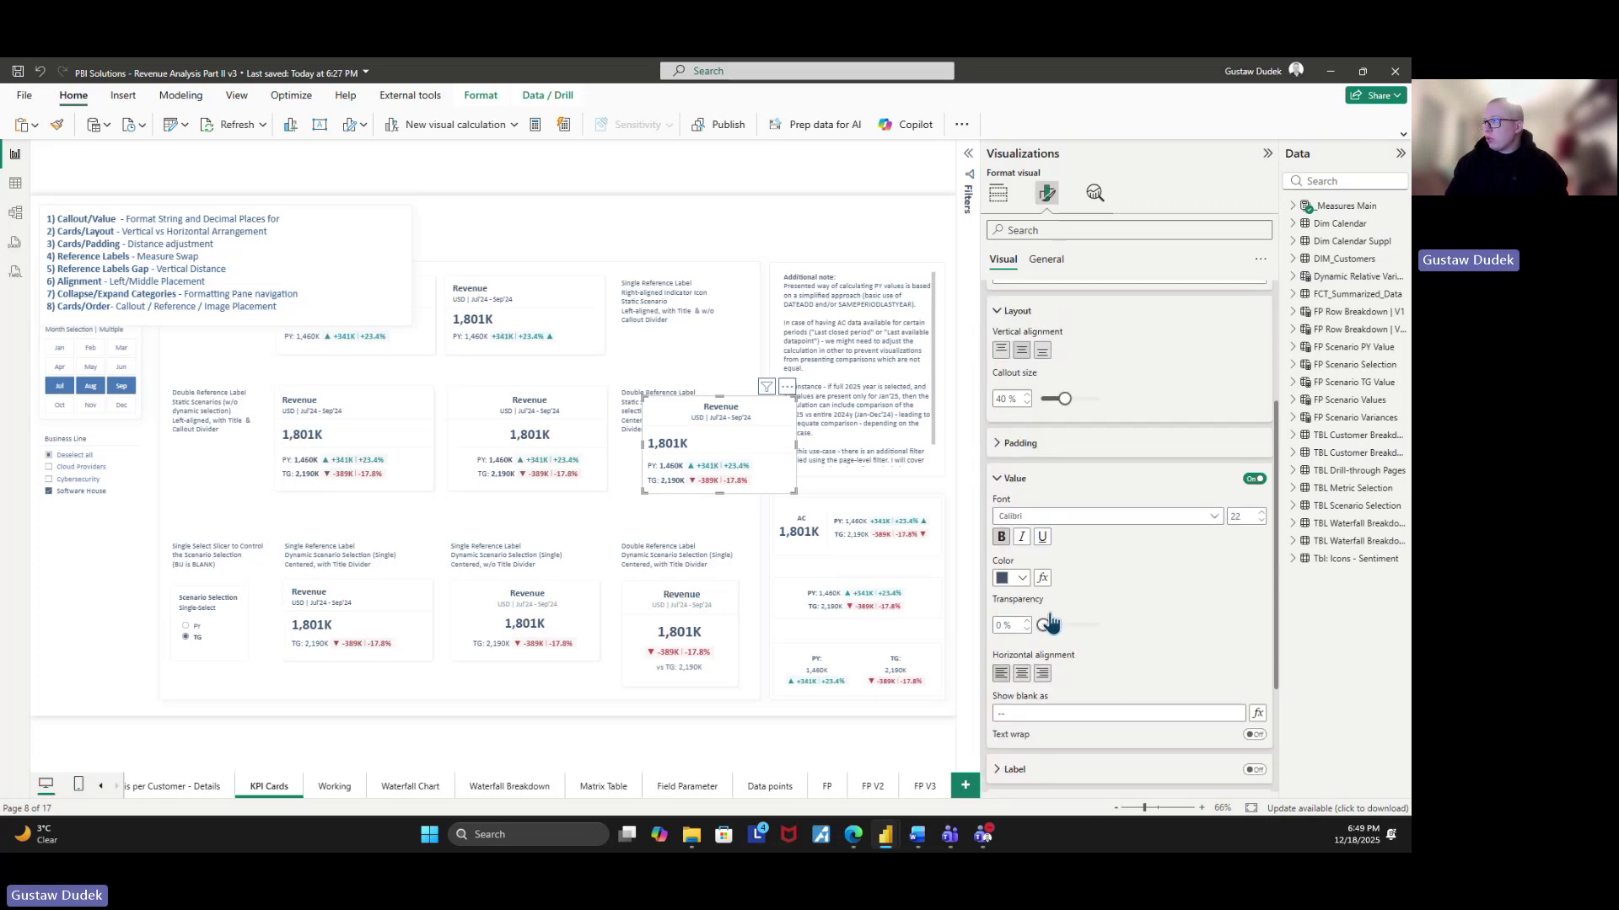
{"action": "left_click", "coordinate": [1022, 674]}
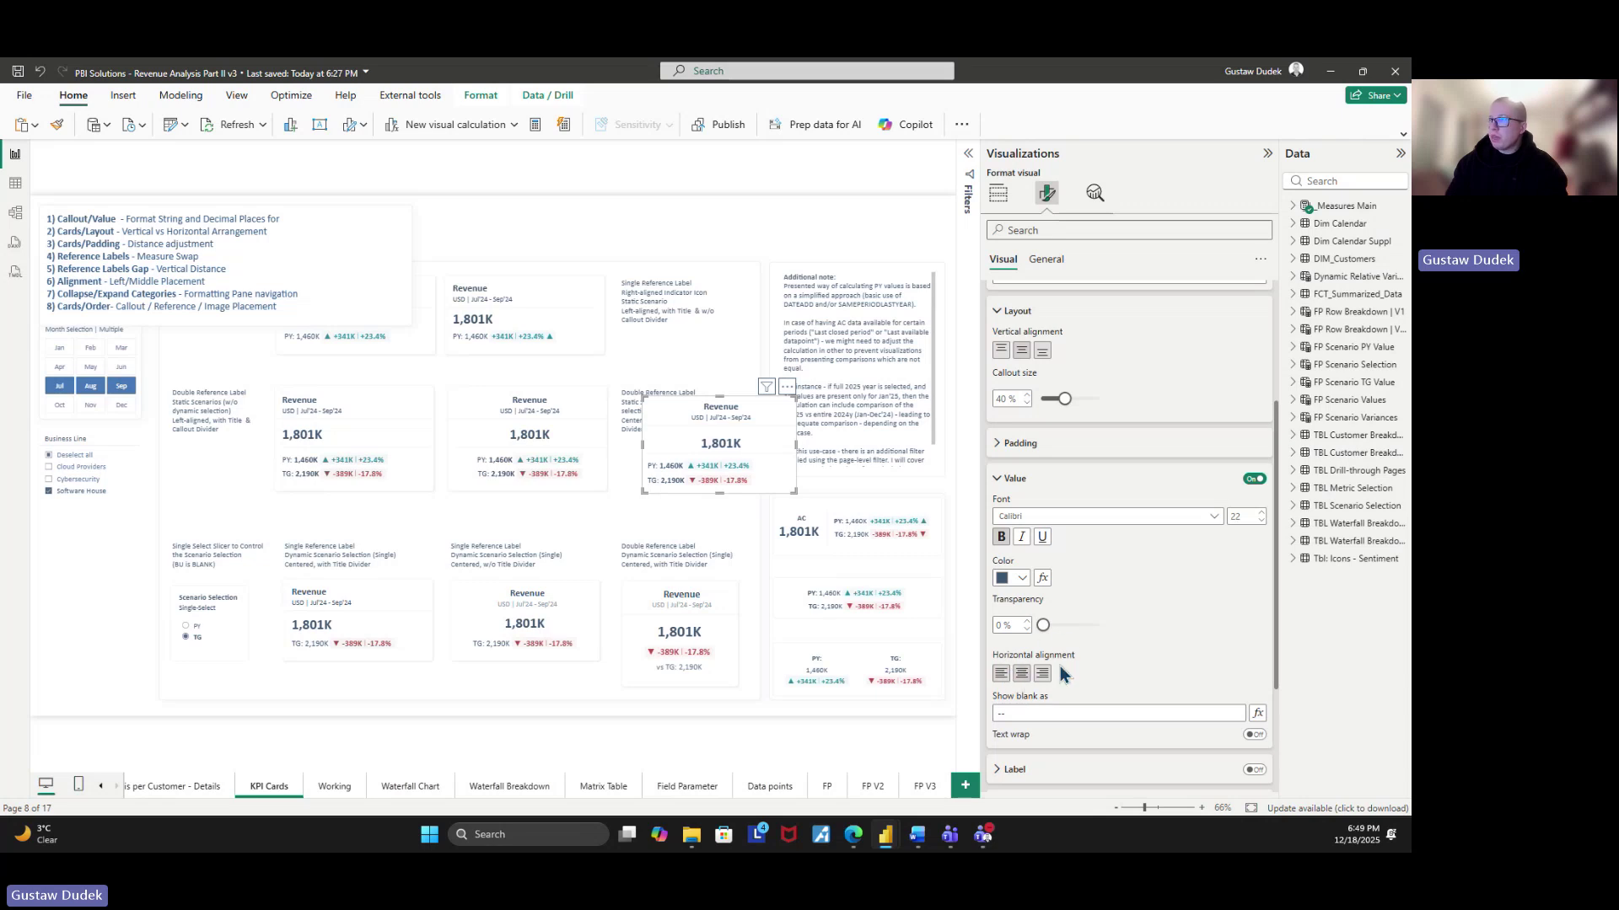
- Center the reference labels of the copied Revenue card horizontally within the reference labels layout
{"action": "scroll", "coordinate": [1062, 628], "scroll_direction": "down", "scroll_amount": 3}
{"action": "left_click", "coordinate": [1054, 747]}
{"action": "scroll", "coordinate": [1073, 733], "scroll_direction": "down", "scroll_amount": 3}
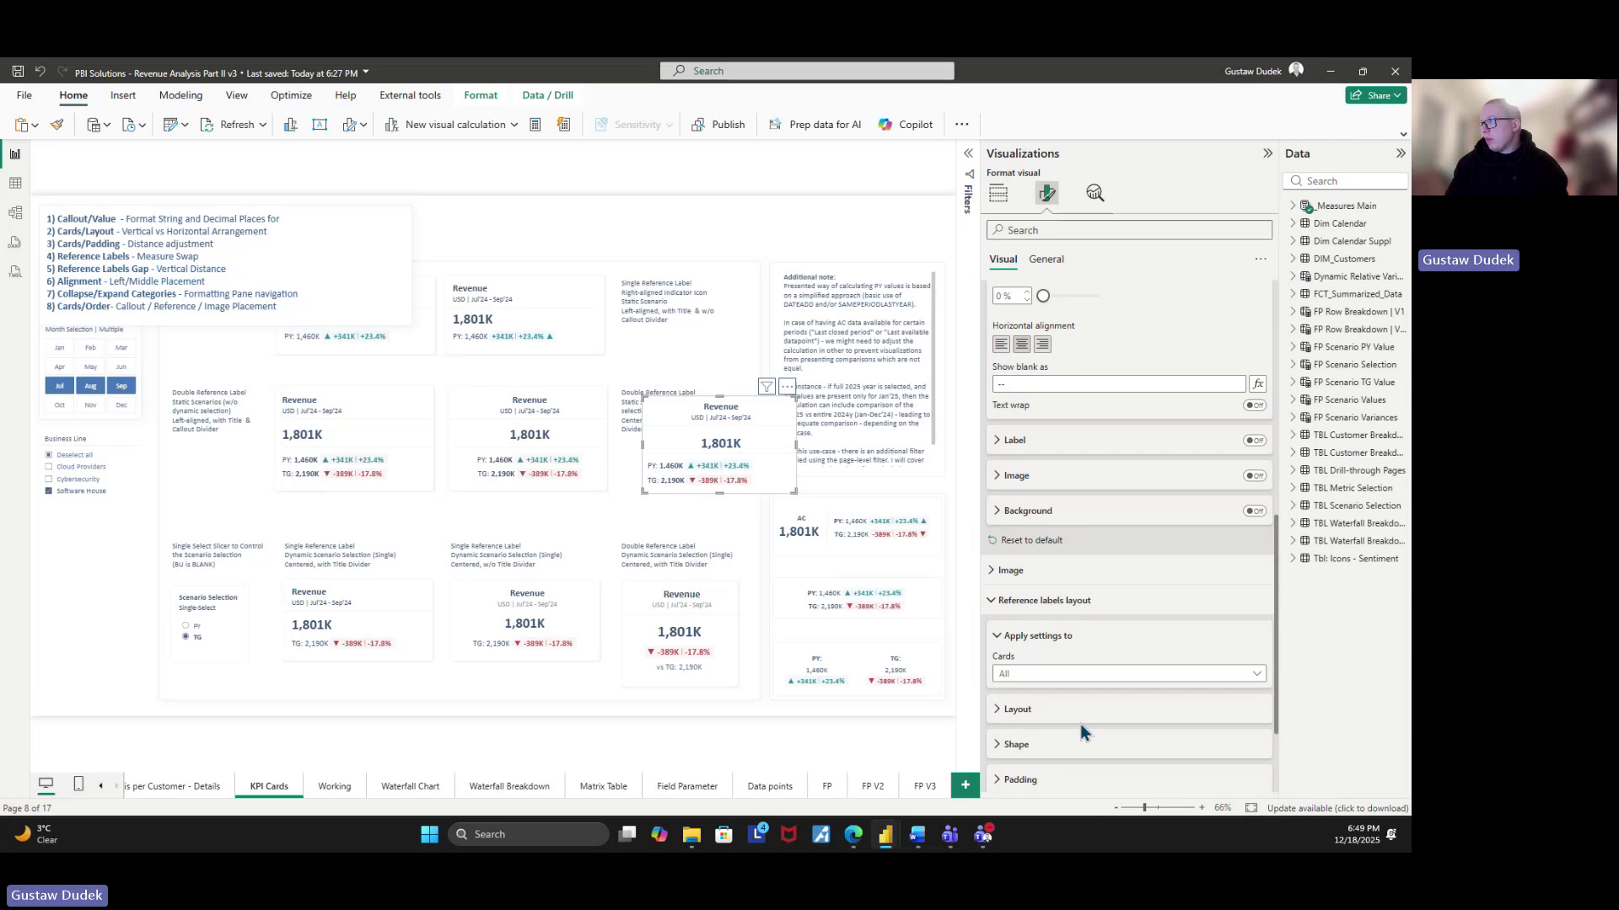
{"action": "scroll", "coordinate": [1080, 724], "scroll_direction": "down", "scroll_amount": 2}
{"action": "left_click", "coordinate": [1044, 644]}
{"action": "scroll", "coordinate": [1045, 644], "scroll_direction": "down", "scroll_amount": 2}
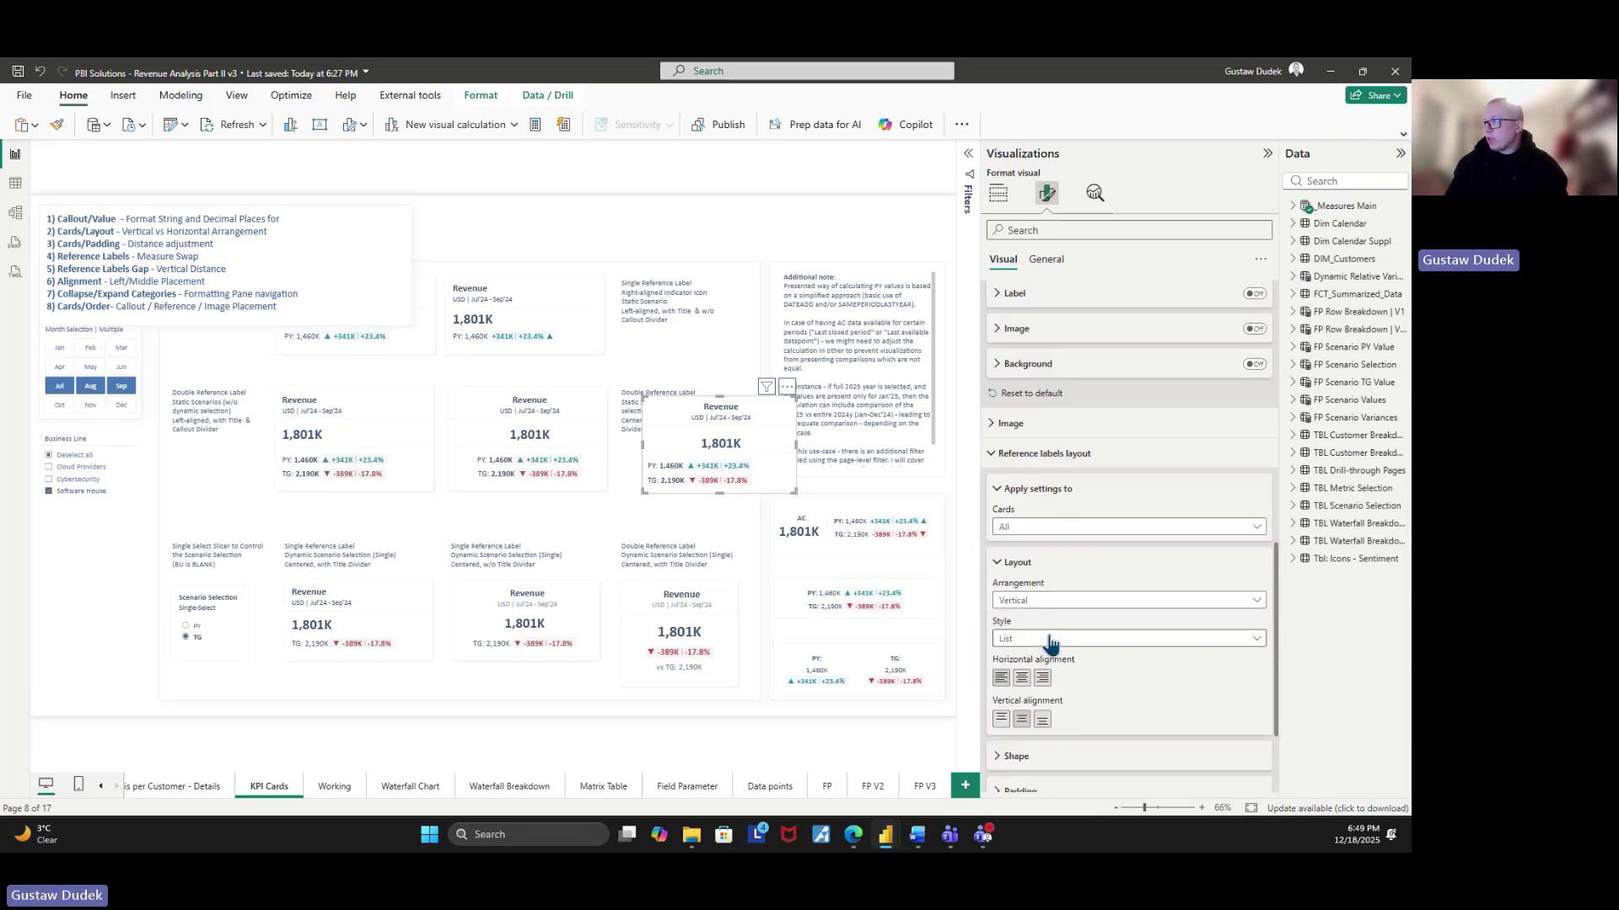
{"action": "left_click", "coordinate": [1021, 677]}
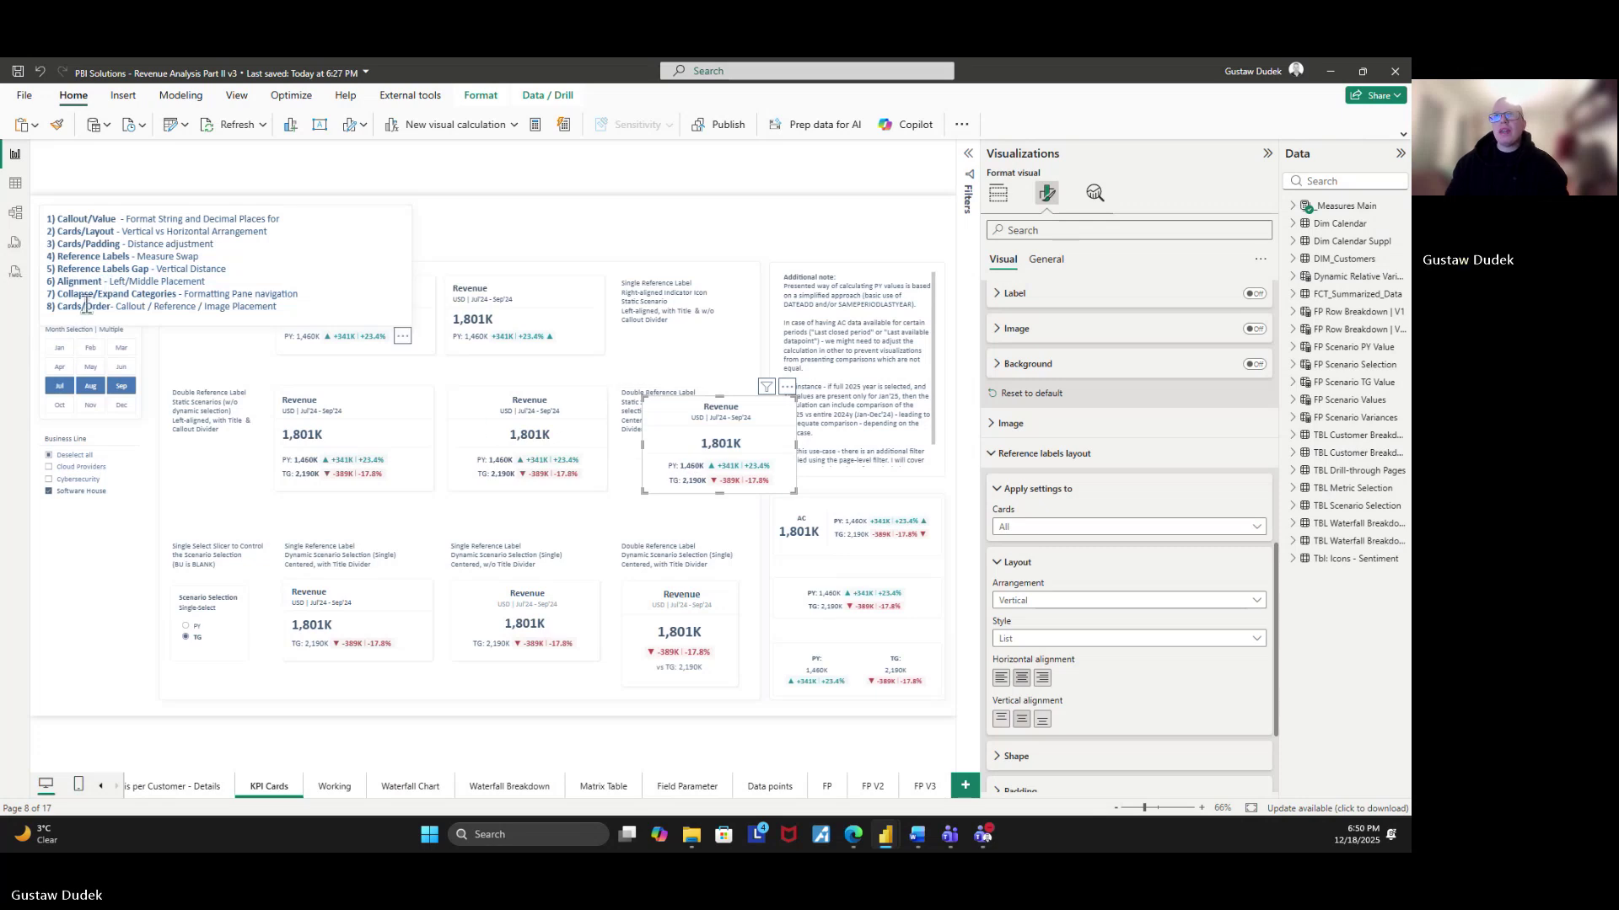
- Expand the callout's image settings and the separate Image category of the copied Revenue card for review
{"action": "left_click_drag", "start_coordinate": [59, 292], "coordinate": [306, 297]}
{"action": "left_click", "coordinate": [1060, 443]}
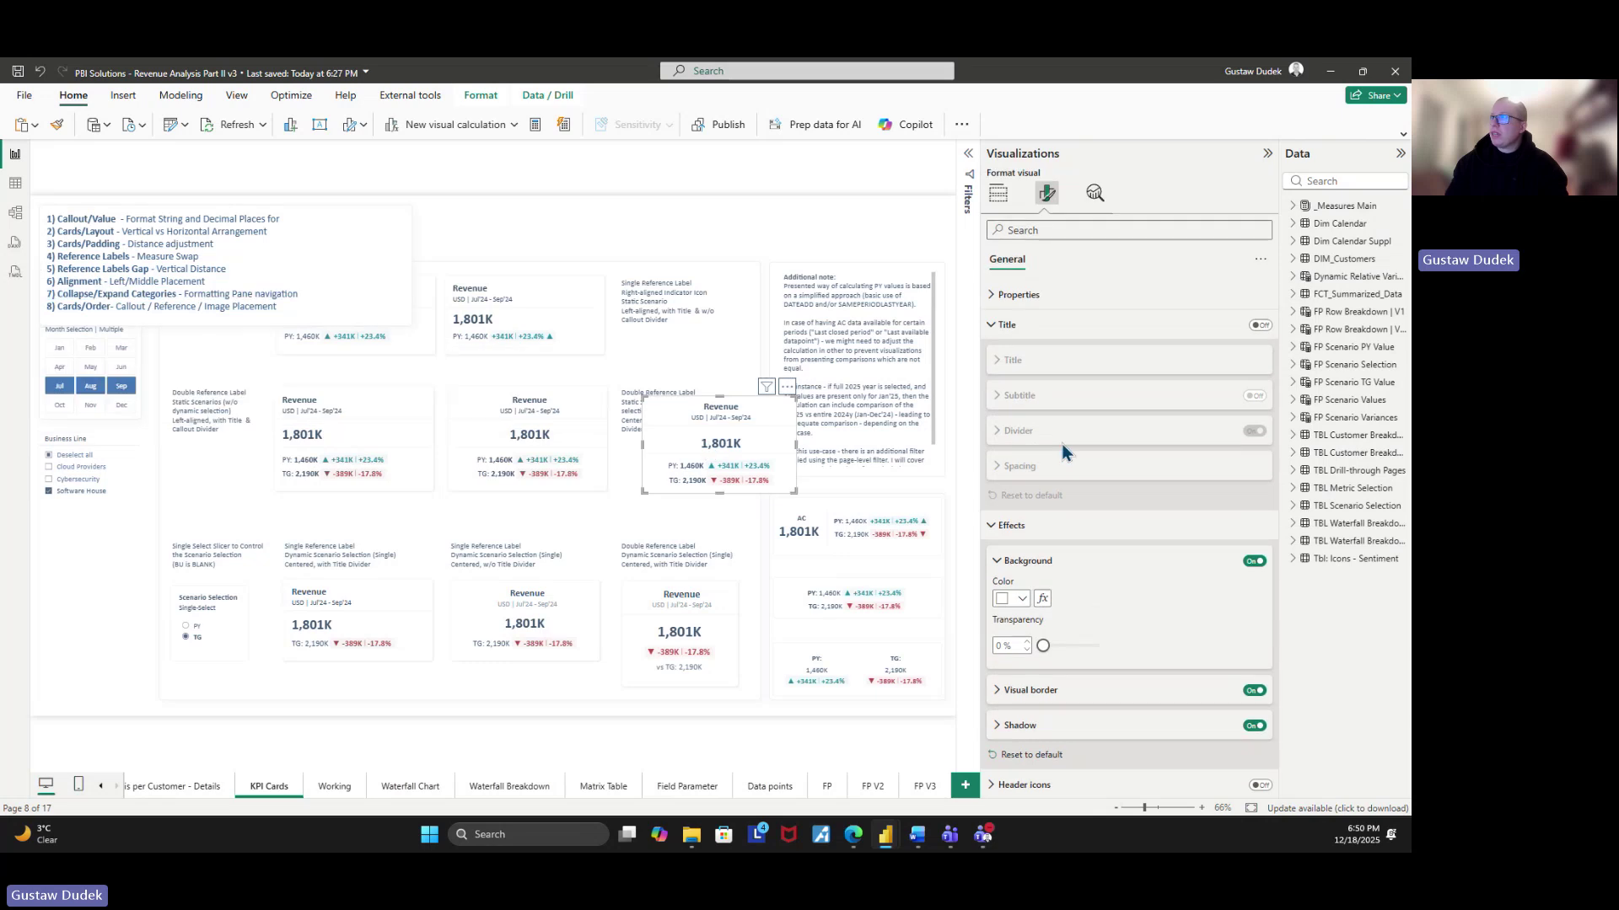
{"action": "scroll", "coordinate": [1086, 462], "scroll_direction": "down", "scroll_amount": 3}
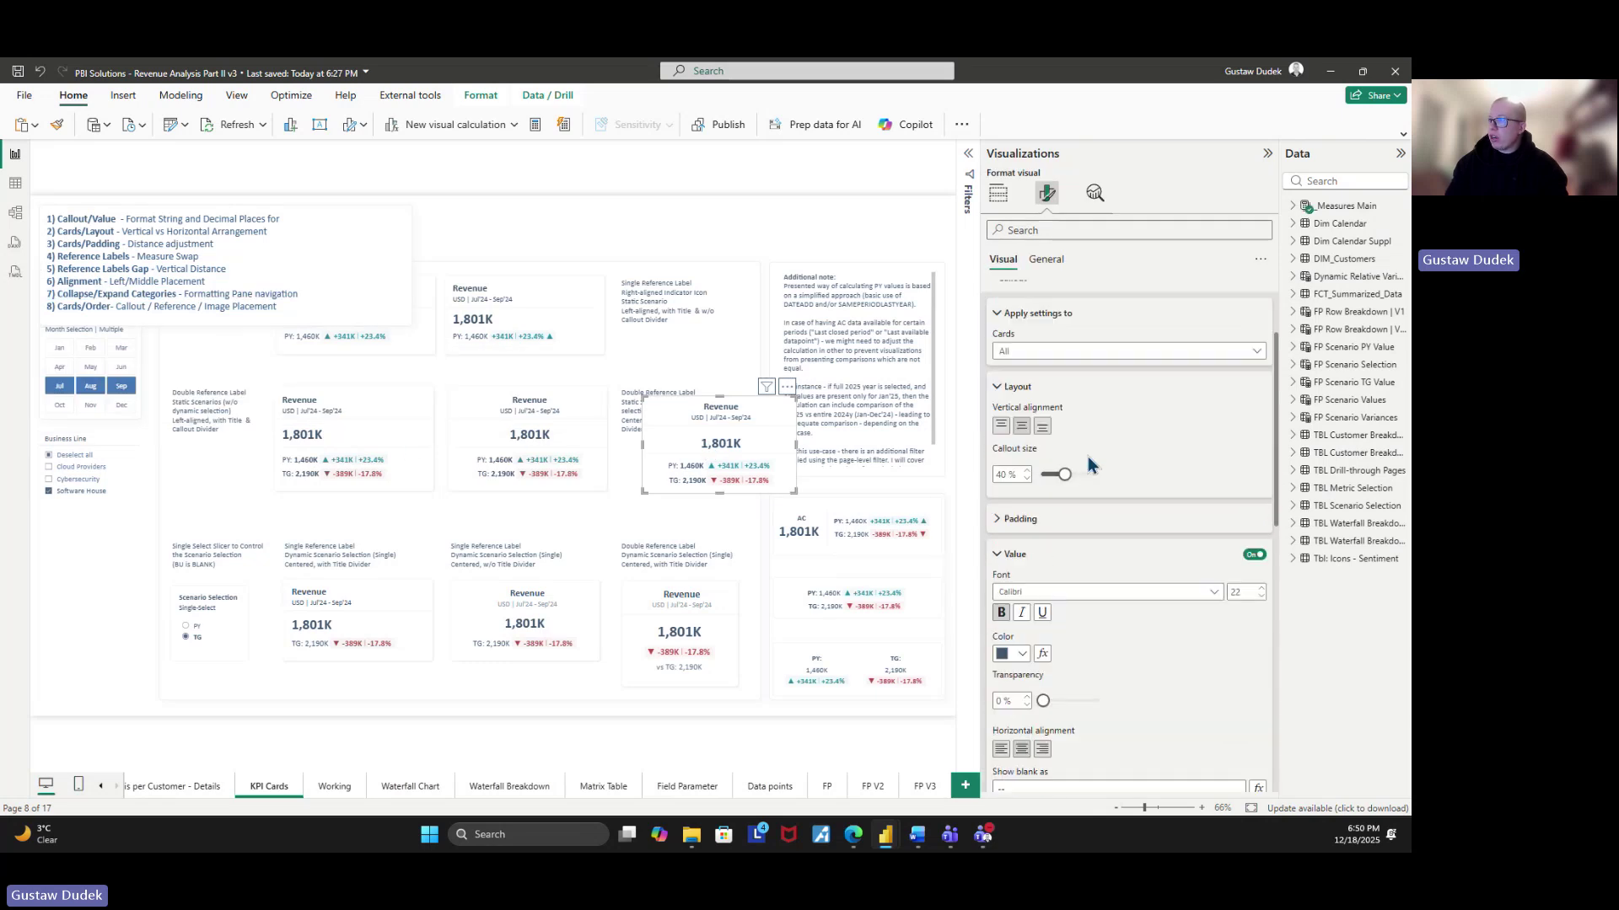
{"action": "scroll", "coordinate": [1087, 457], "scroll_direction": "down", "scroll_amount": 2}
{"action": "left_click", "coordinate": [1022, 587]}
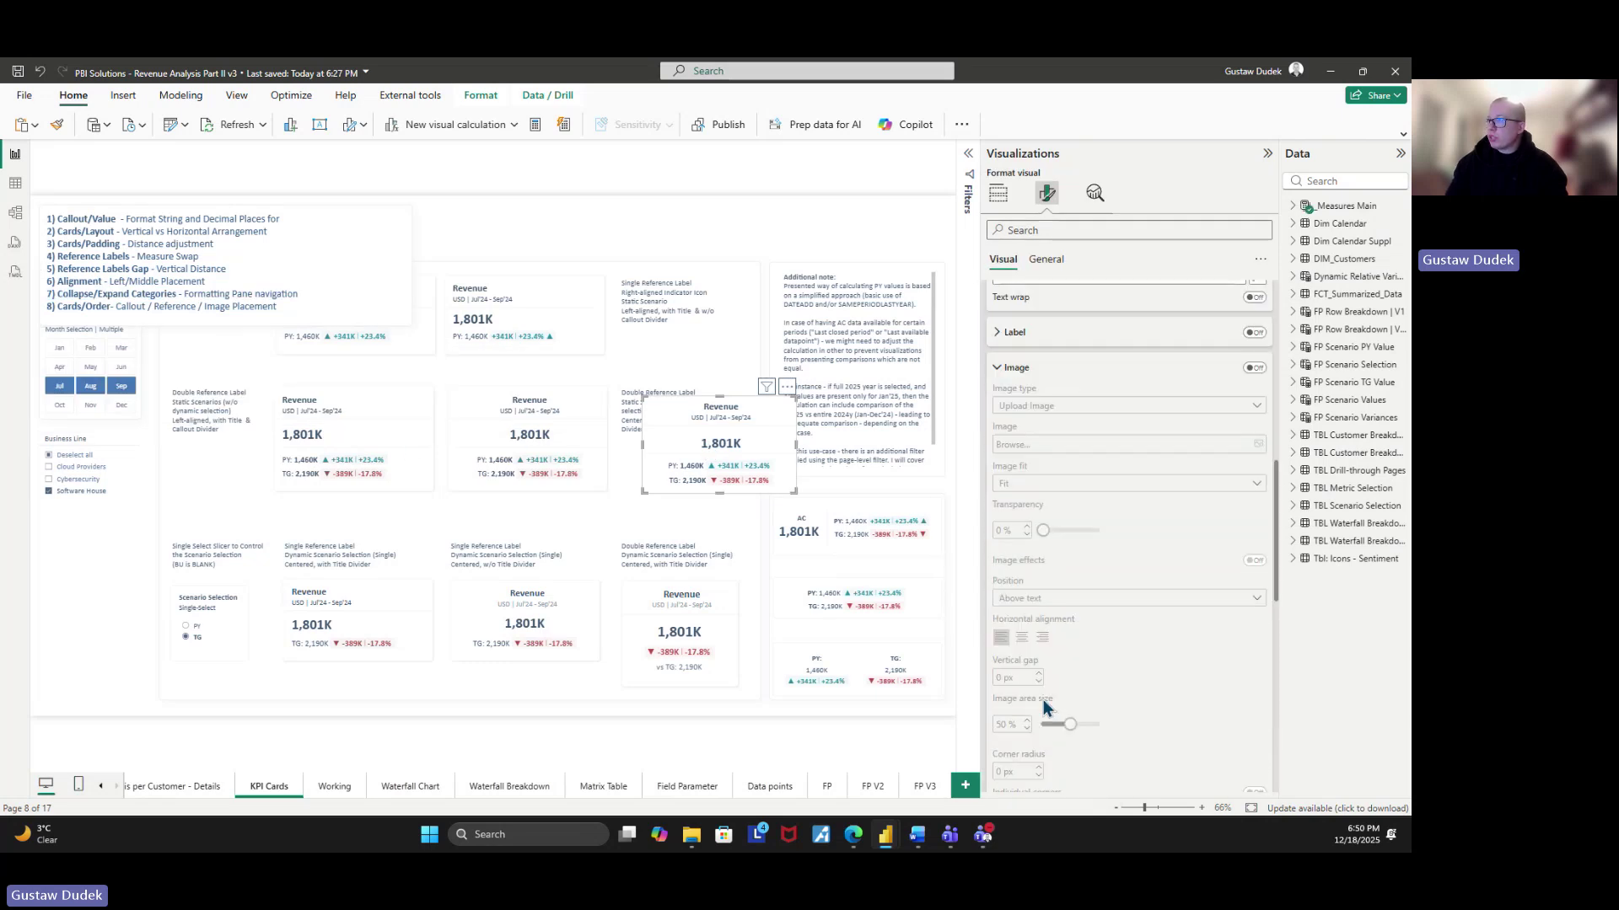
{"action": "scroll", "coordinate": [1039, 652], "scroll_direction": "down", "scroll_amount": 4}
{"action": "left_click", "coordinate": [1040, 590]}
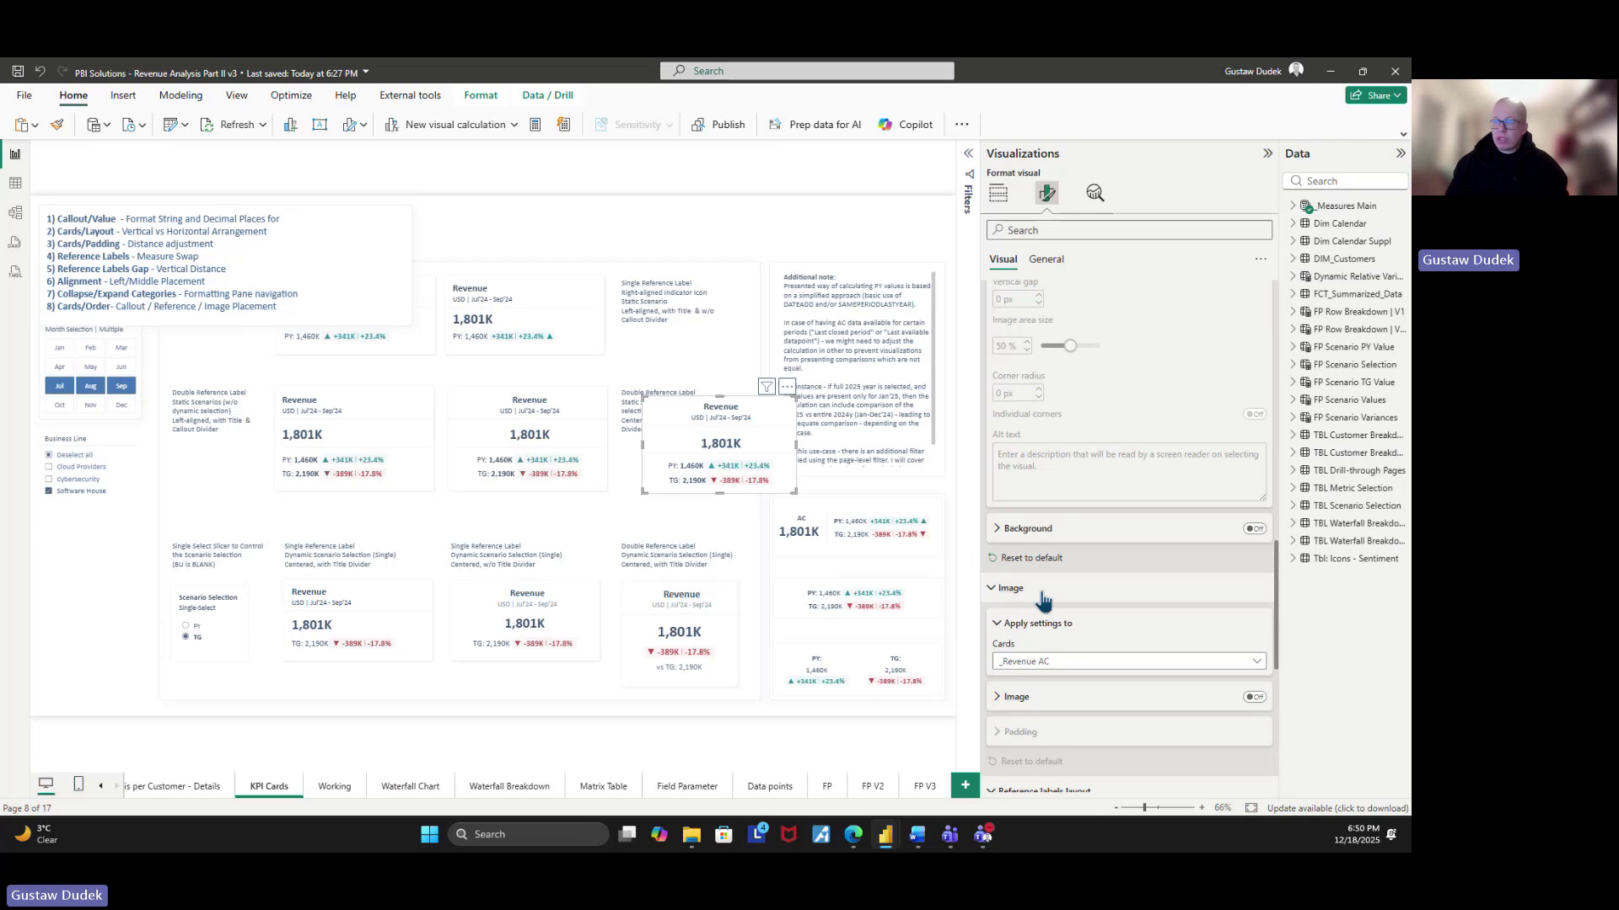
- Collapse all formatting categories of the copied Revenue card at once
{"action": "scroll", "coordinate": [1079, 622], "scroll_direction": "up", "scroll_amount": 10}
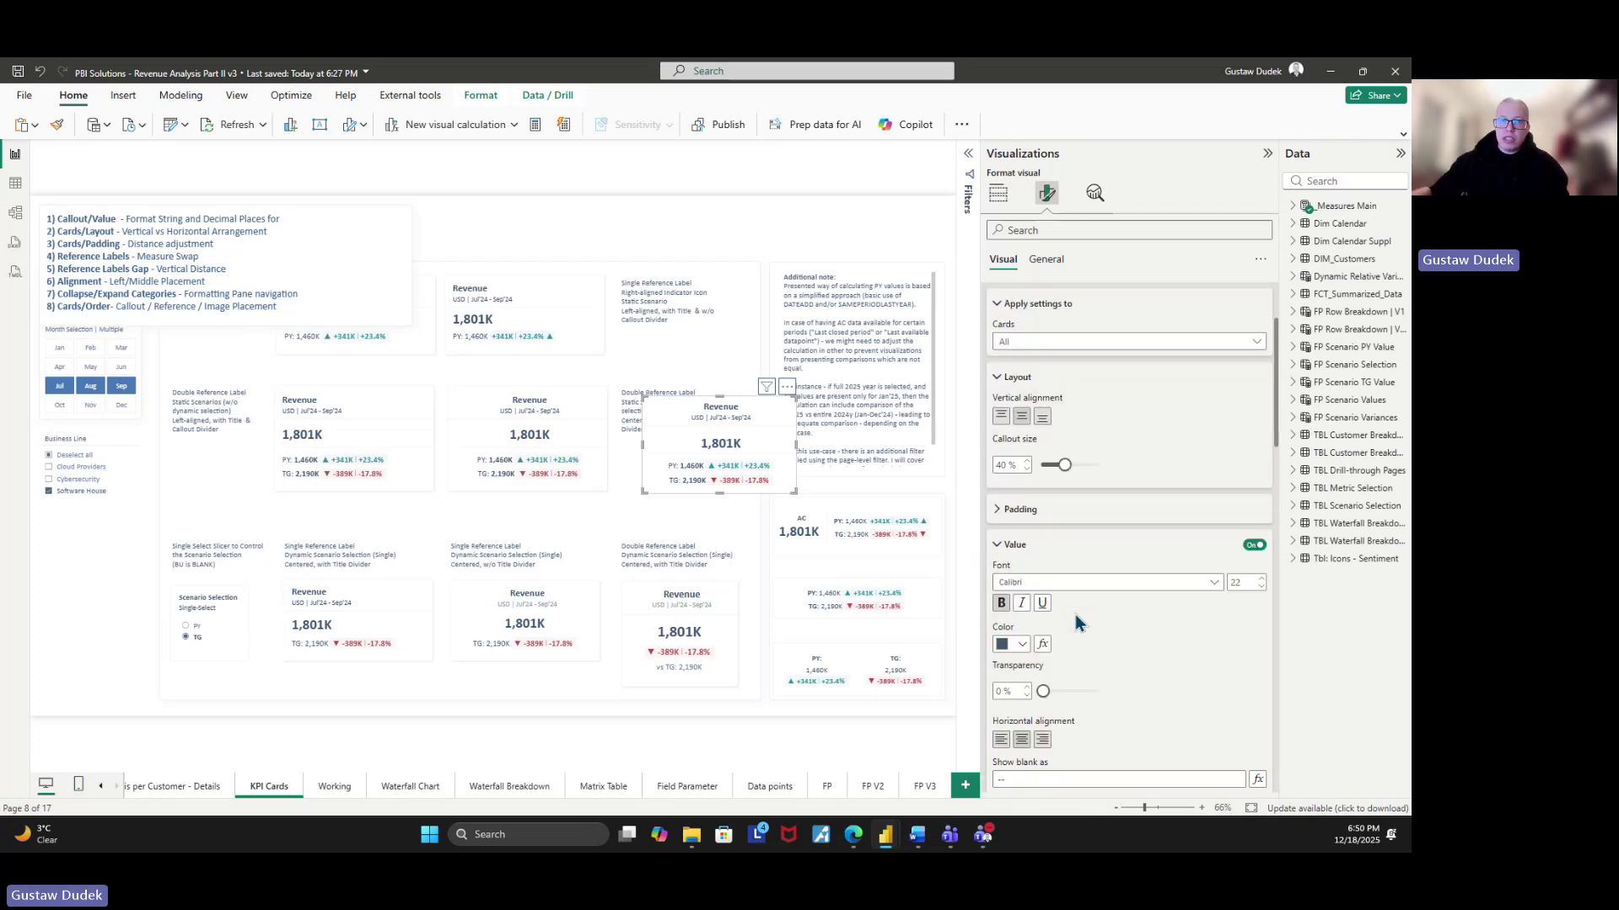
{"action": "right_click", "coordinate": [1052, 309]}
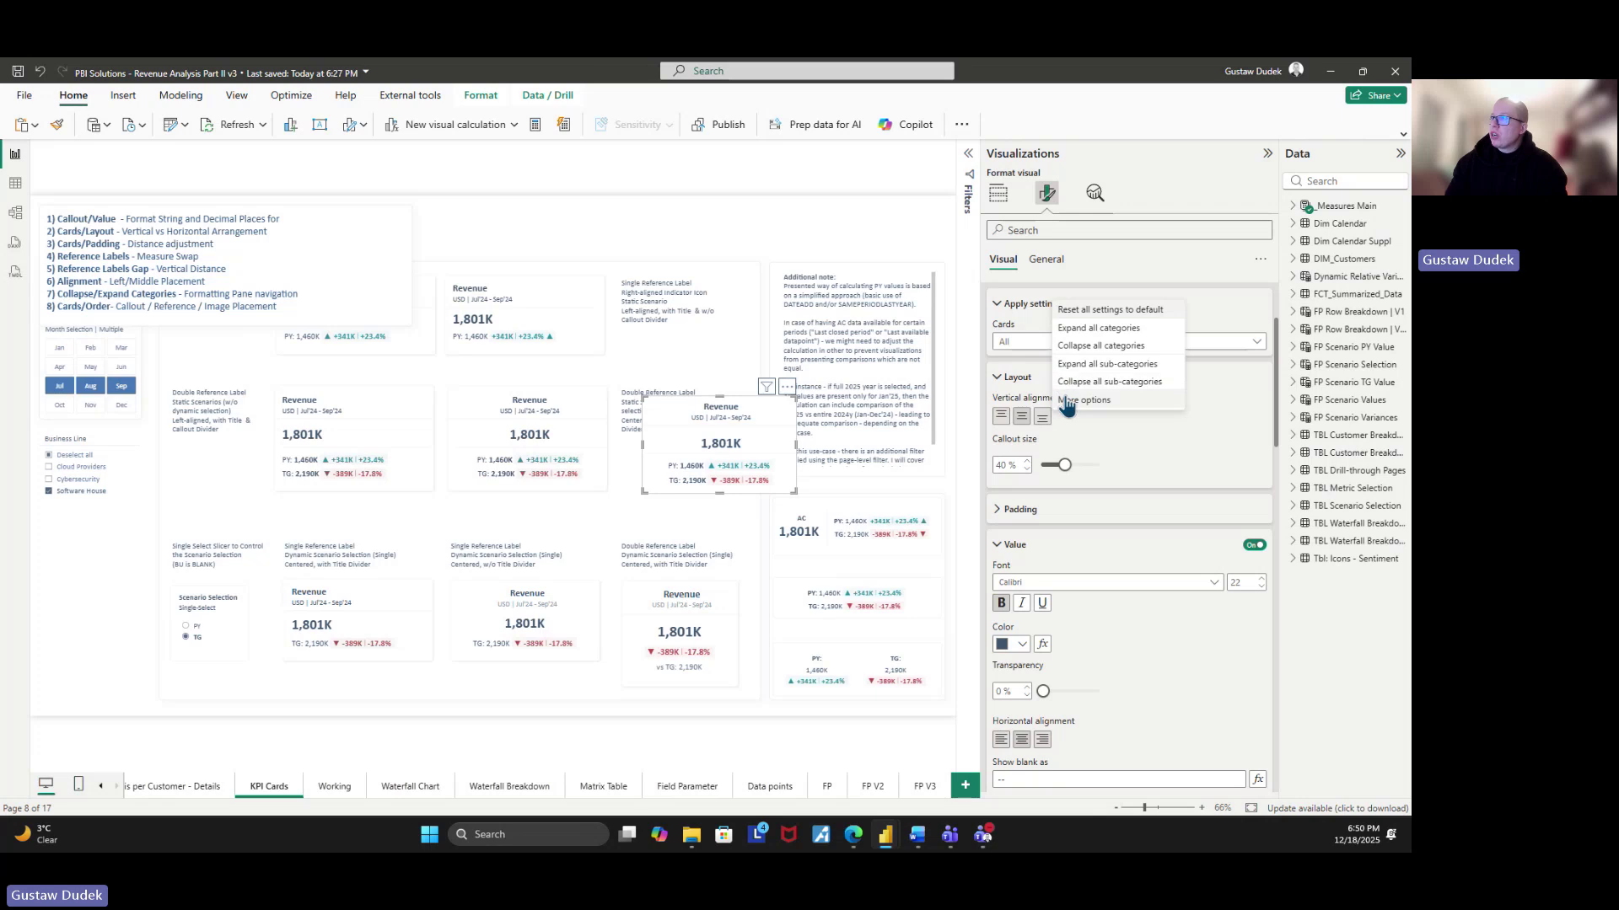
{"action": "left_click", "coordinate": [1079, 347]}
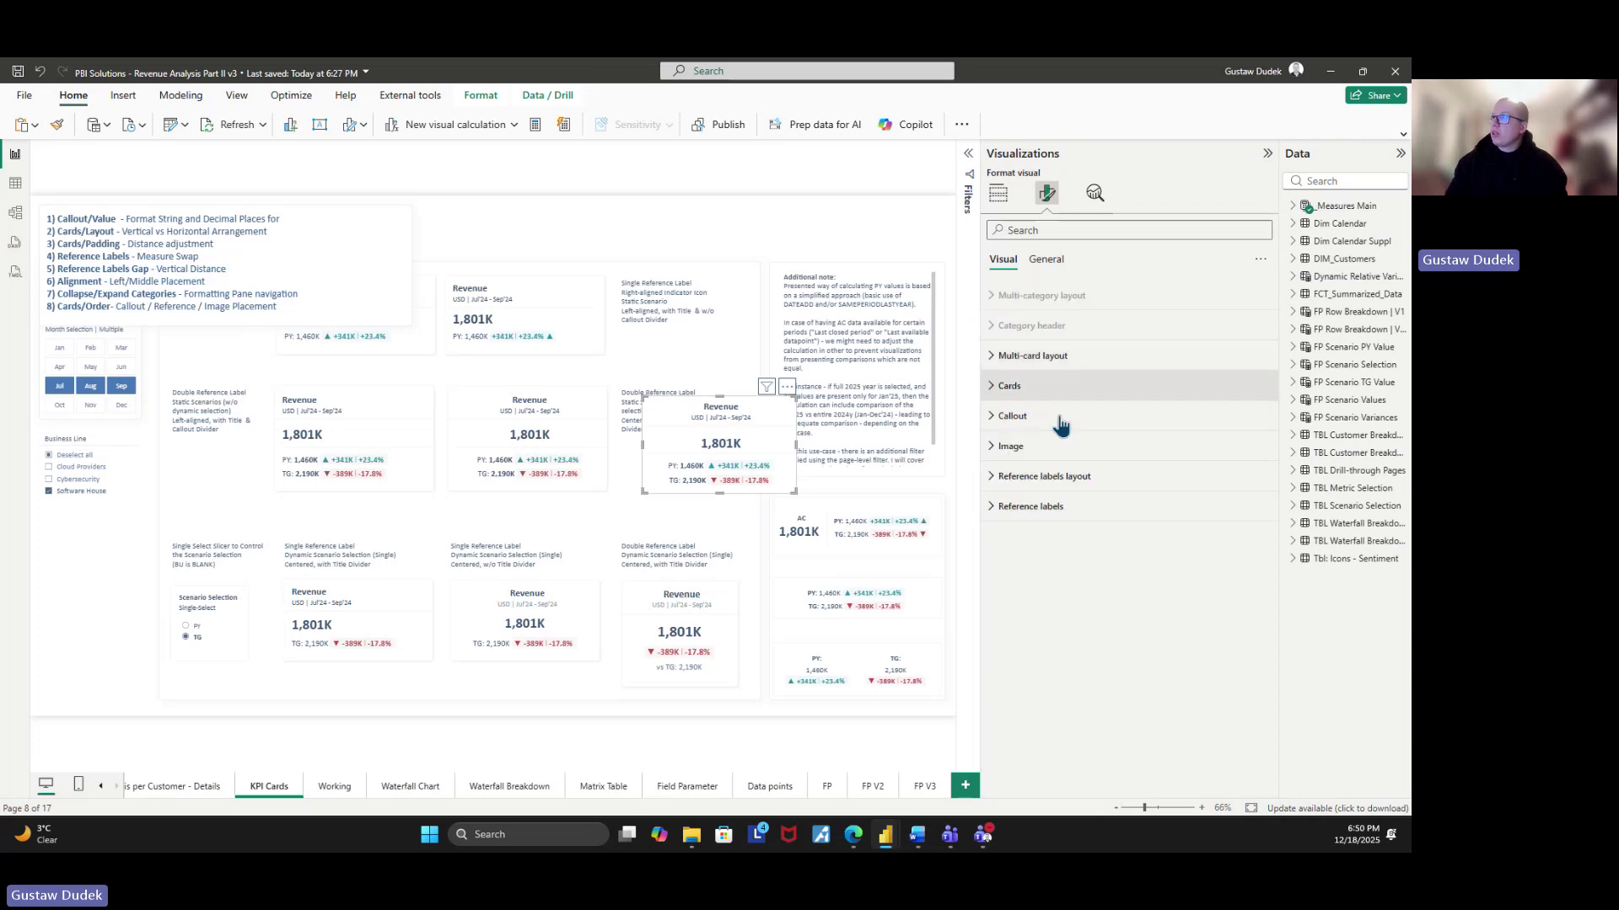
- Expand the Image category and collapse all formatting categories again
{"action": "left_click", "coordinate": [991, 447]}
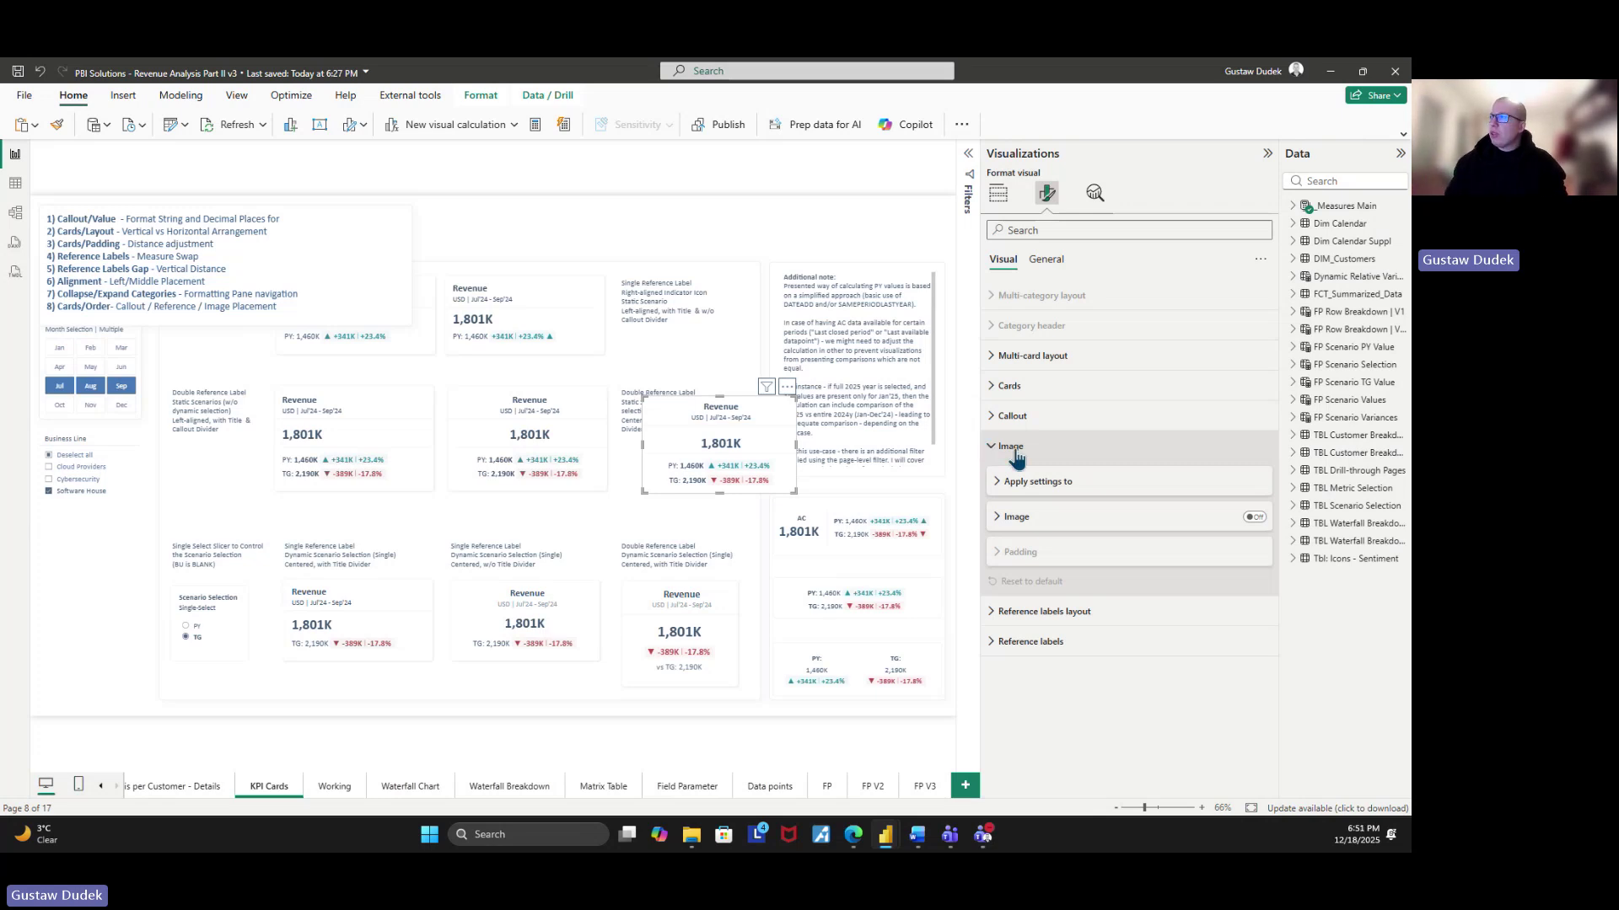
{"action": "right_click", "coordinate": [1017, 451]}
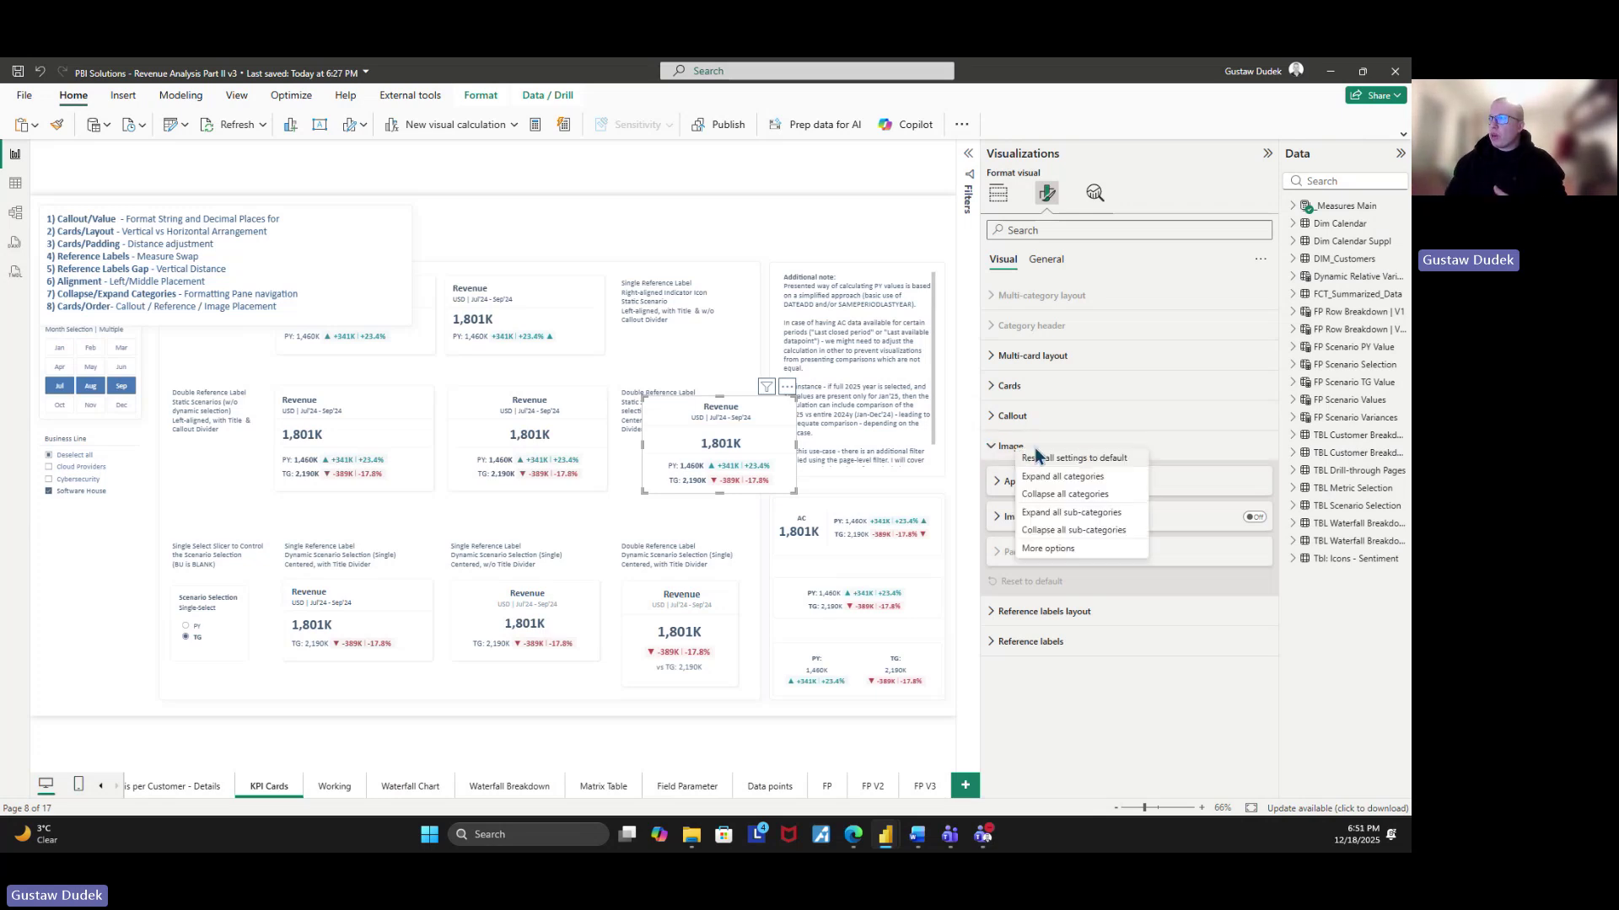
{"action": "left_click", "coordinate": [1064, 496]}
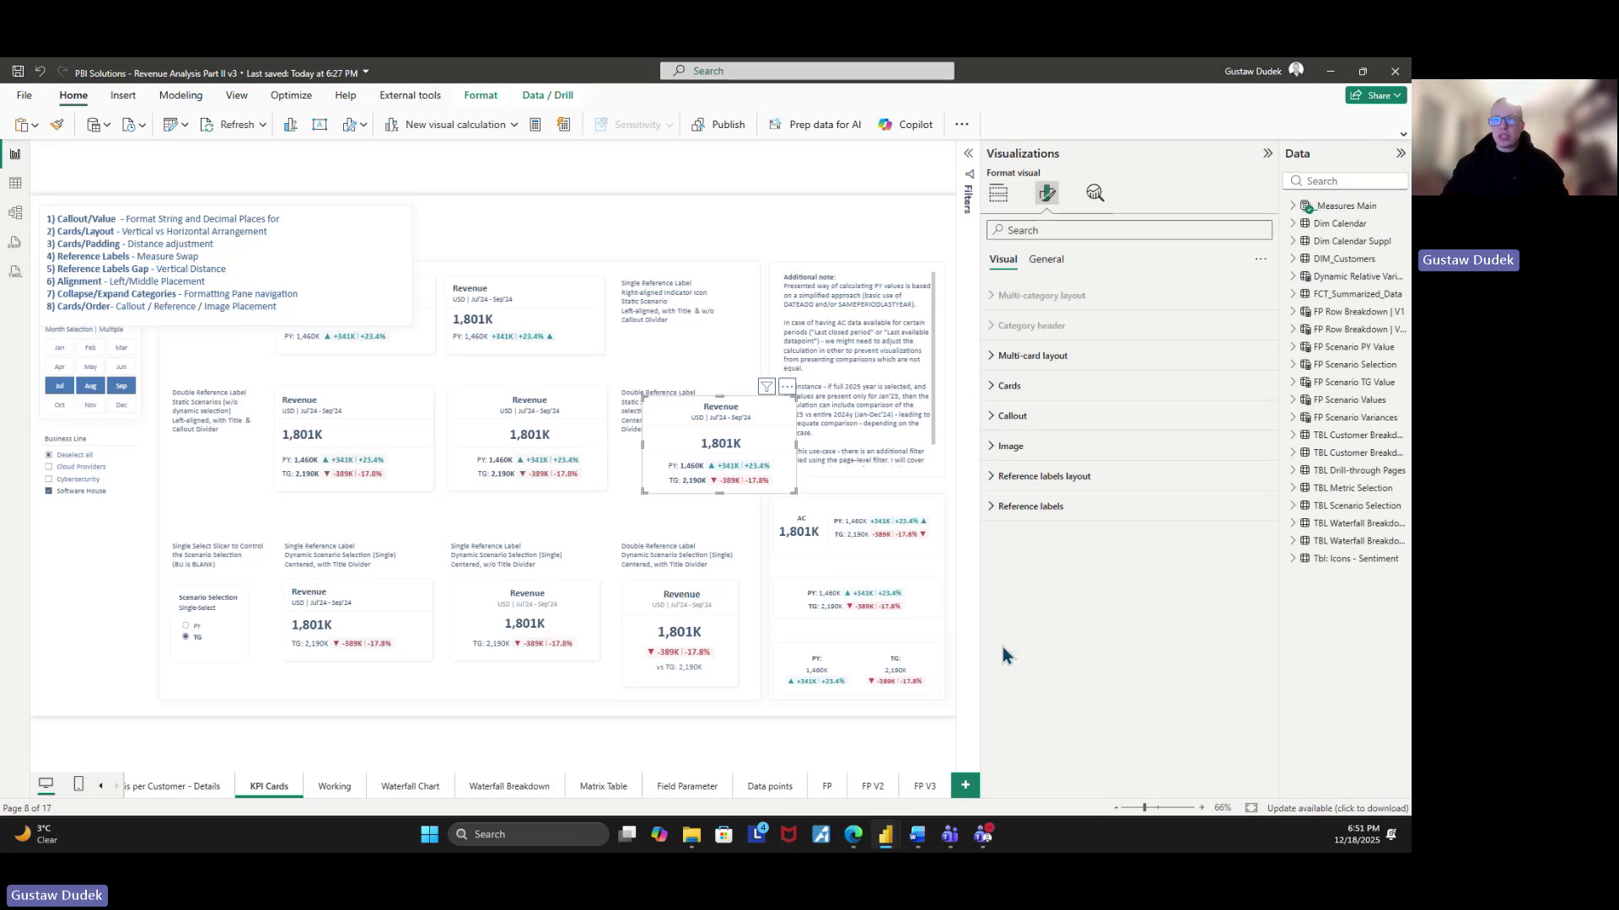
- Search the card's formatting options for "text", examine the matching settings, and clear the search
{"action": "left_click", "coordinate": [1038, 235]}
{"action": "type", "text": "te"}
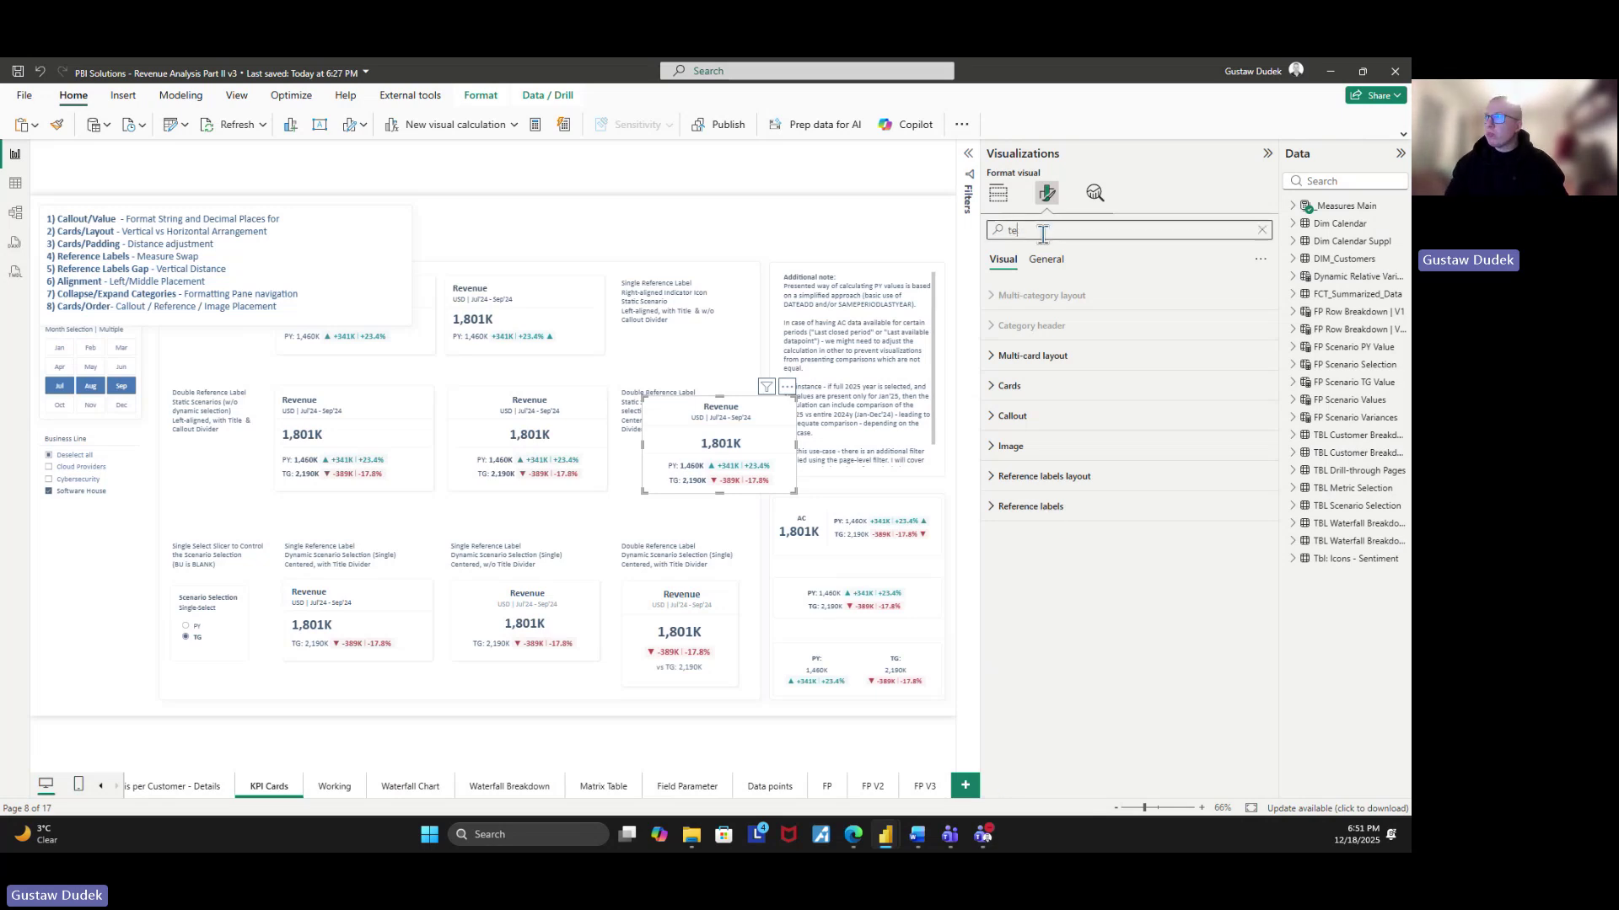
{"action": "type", "text": "xt"}
{"action": "scroll", "coordinate": [1041, 260], "scroll_direction": "down", "scroll_amount": 1}
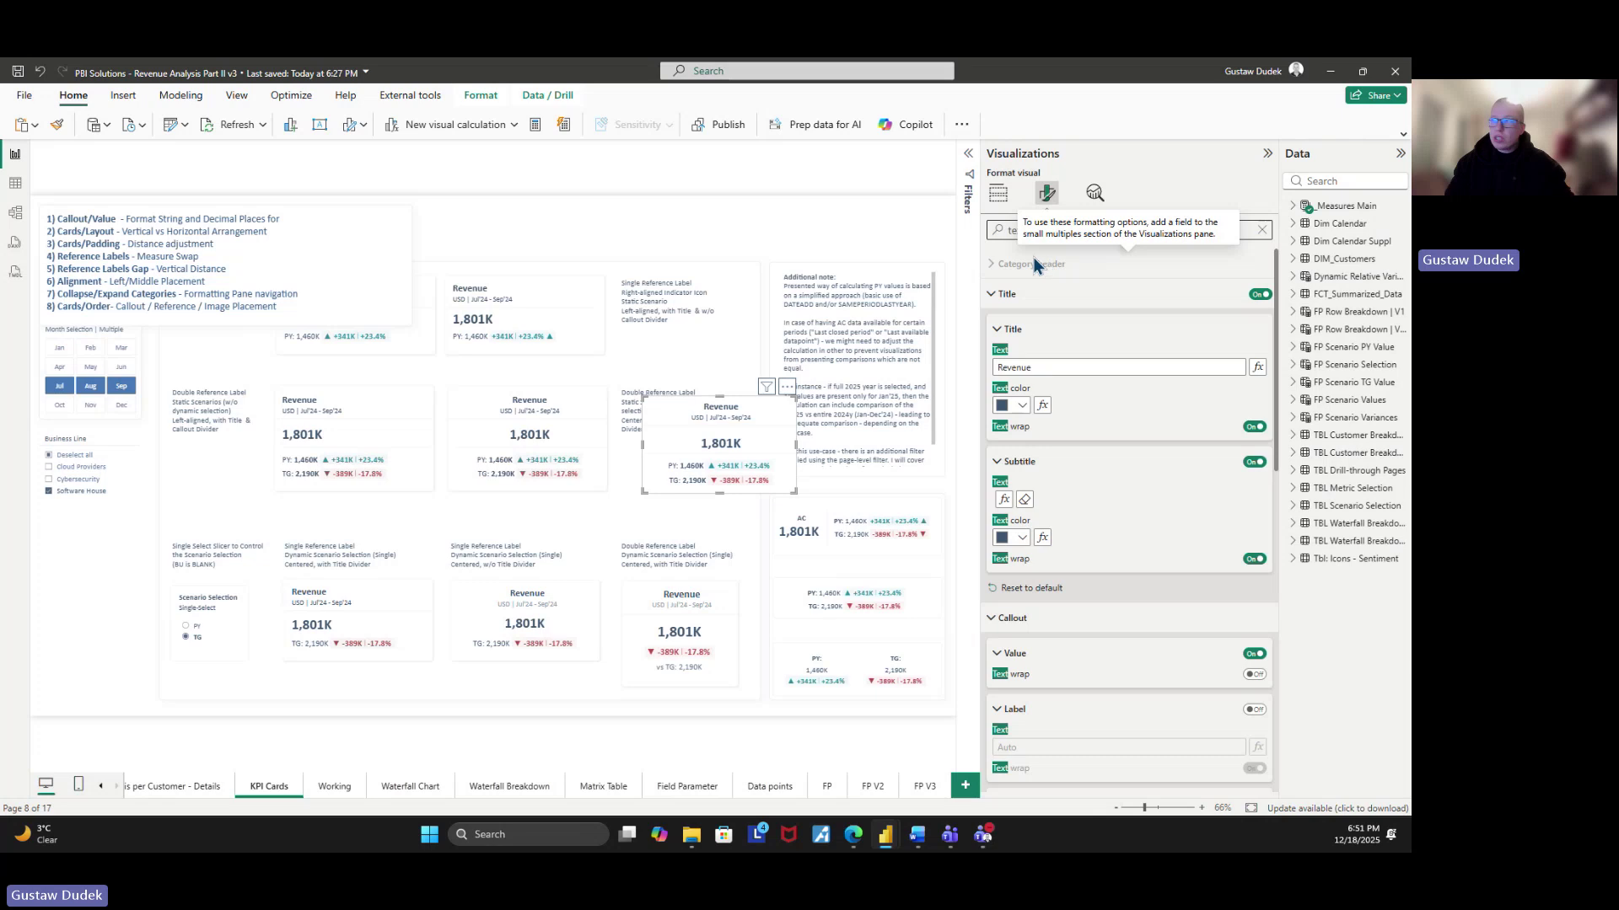
{"action": "left_click", "coordinate": [1033, 232]}
{"action": "key", "text": "BackSpace"}
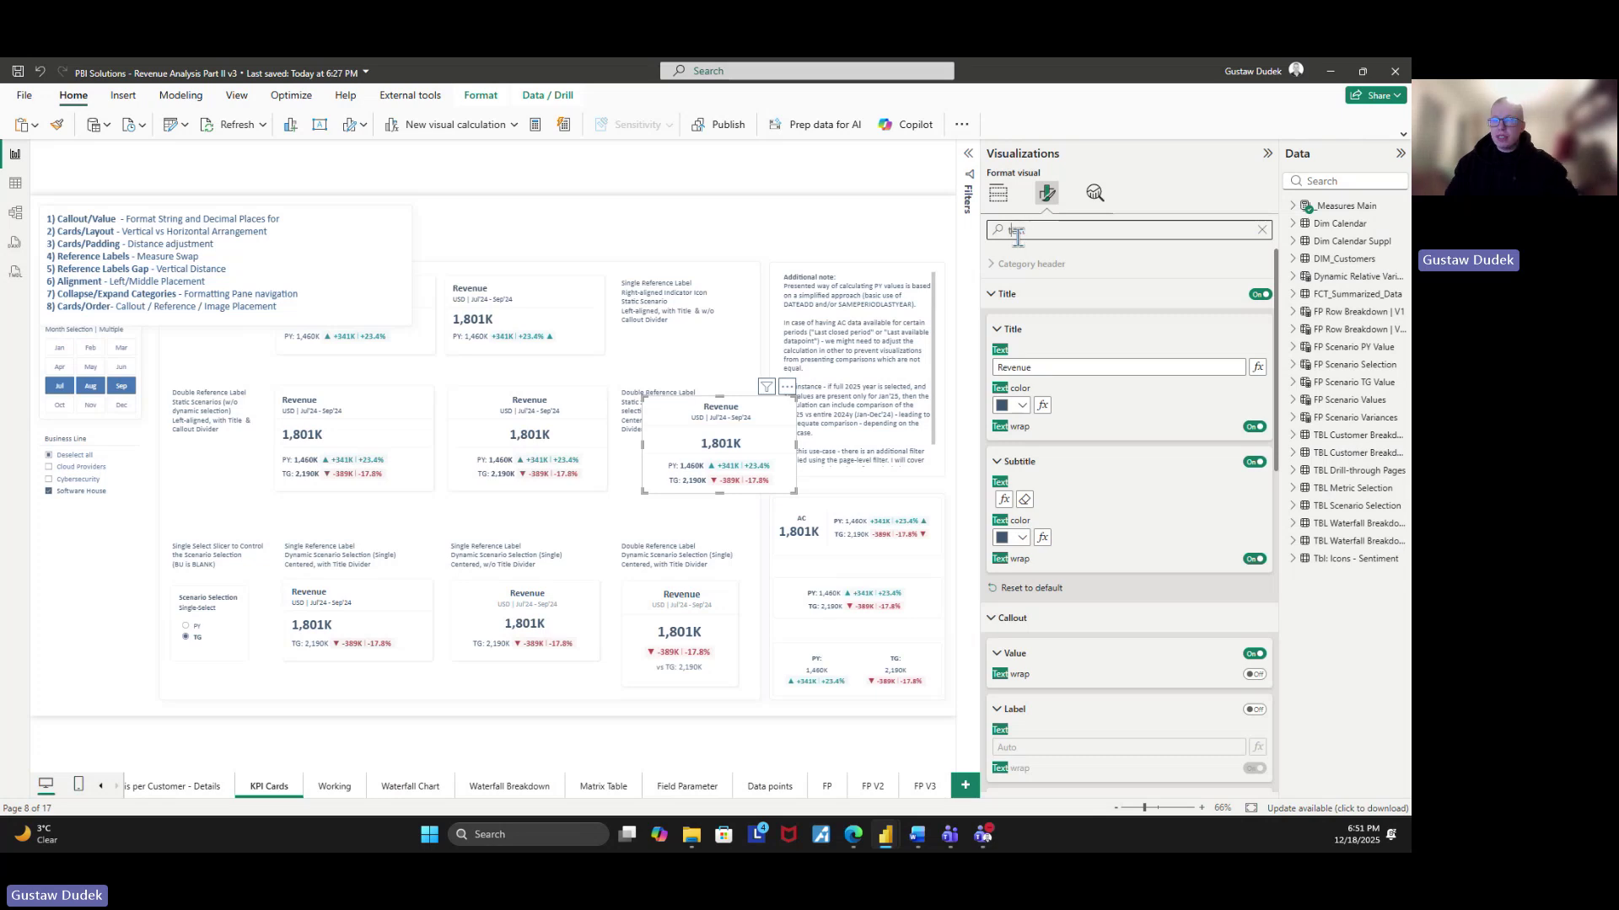
{"action": "type", "text": "t"}
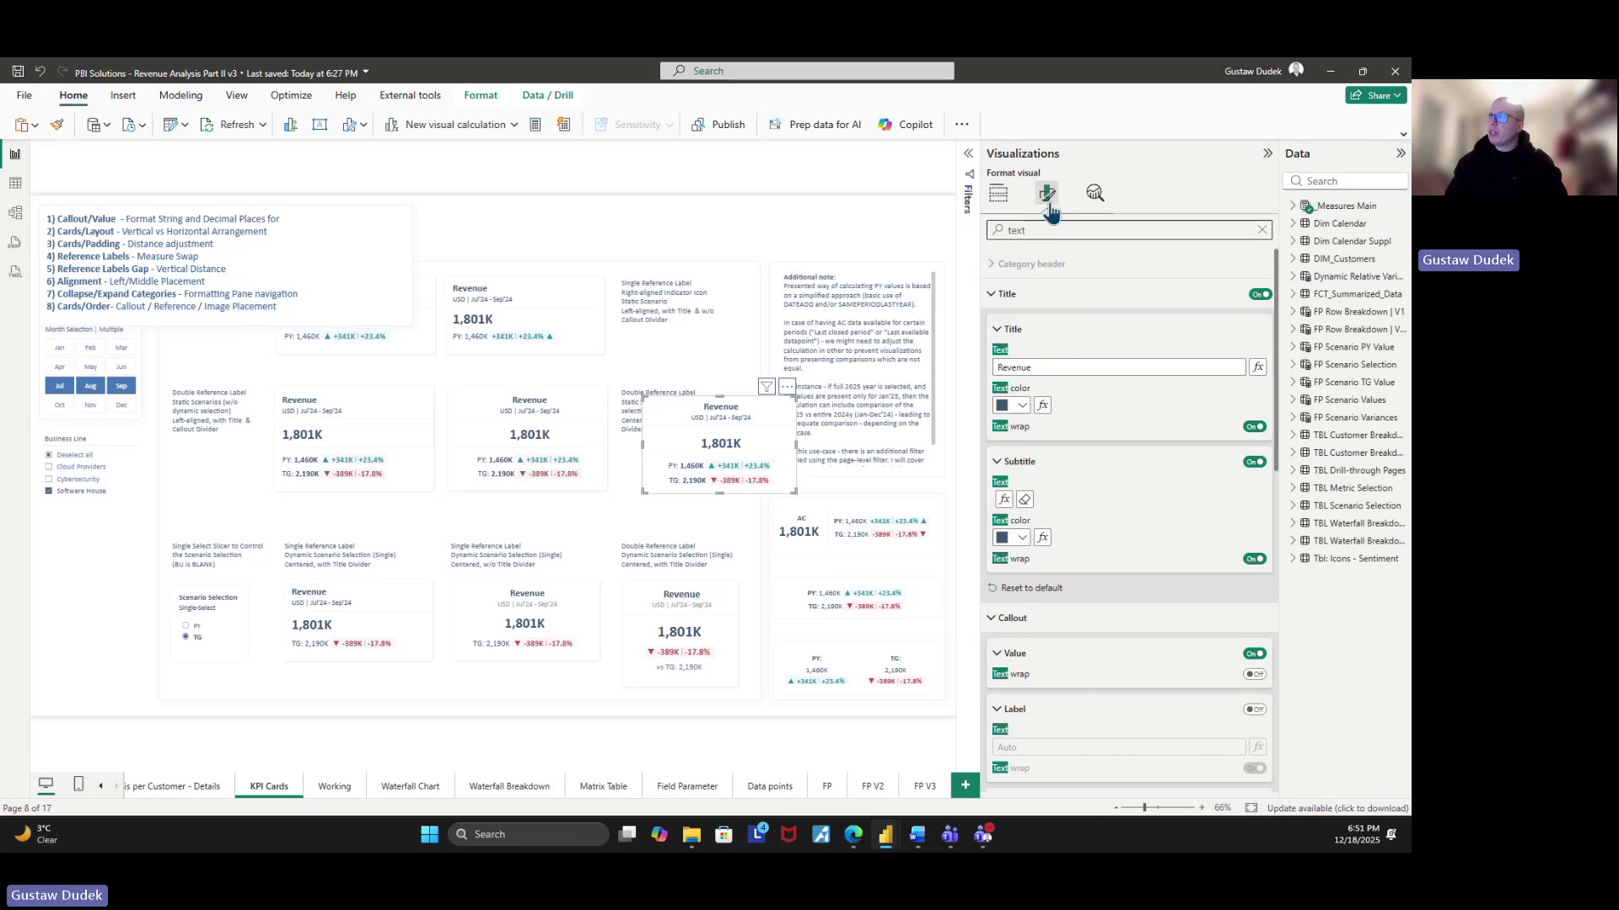
{"action": "key", "text": "ctrl+a"}
{"action": "key", "text": "BackSpace"}
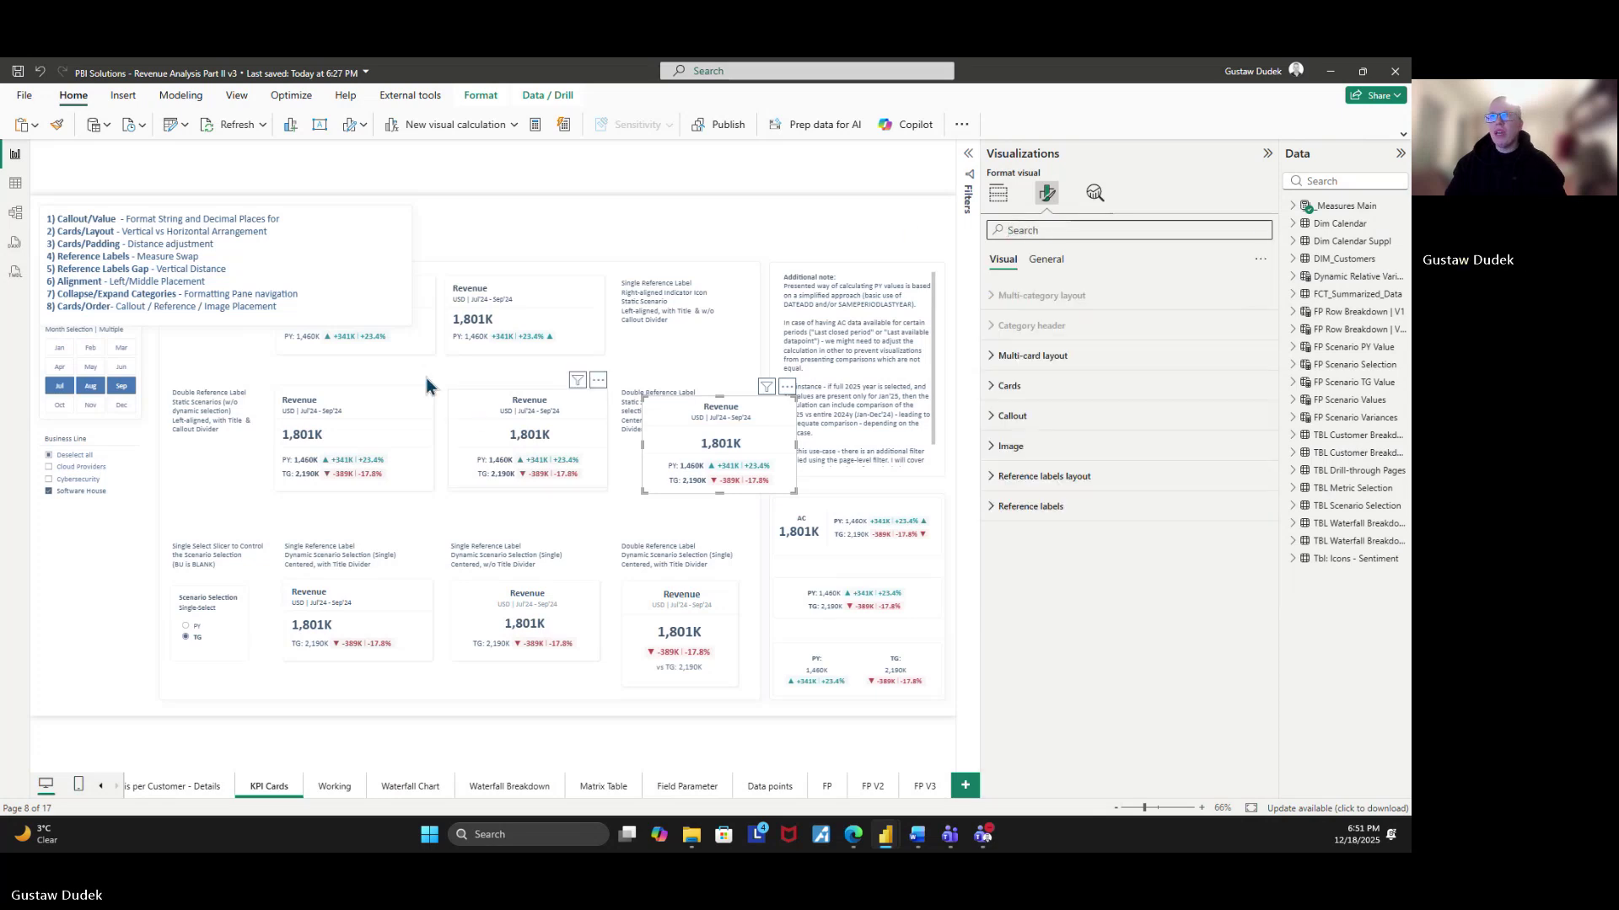
- Switch to the "PBI Solutions - main" report and inspect the 4,031.8K KPI card in the top row
{"action": "left_click", "coordinate": [230, 306]}
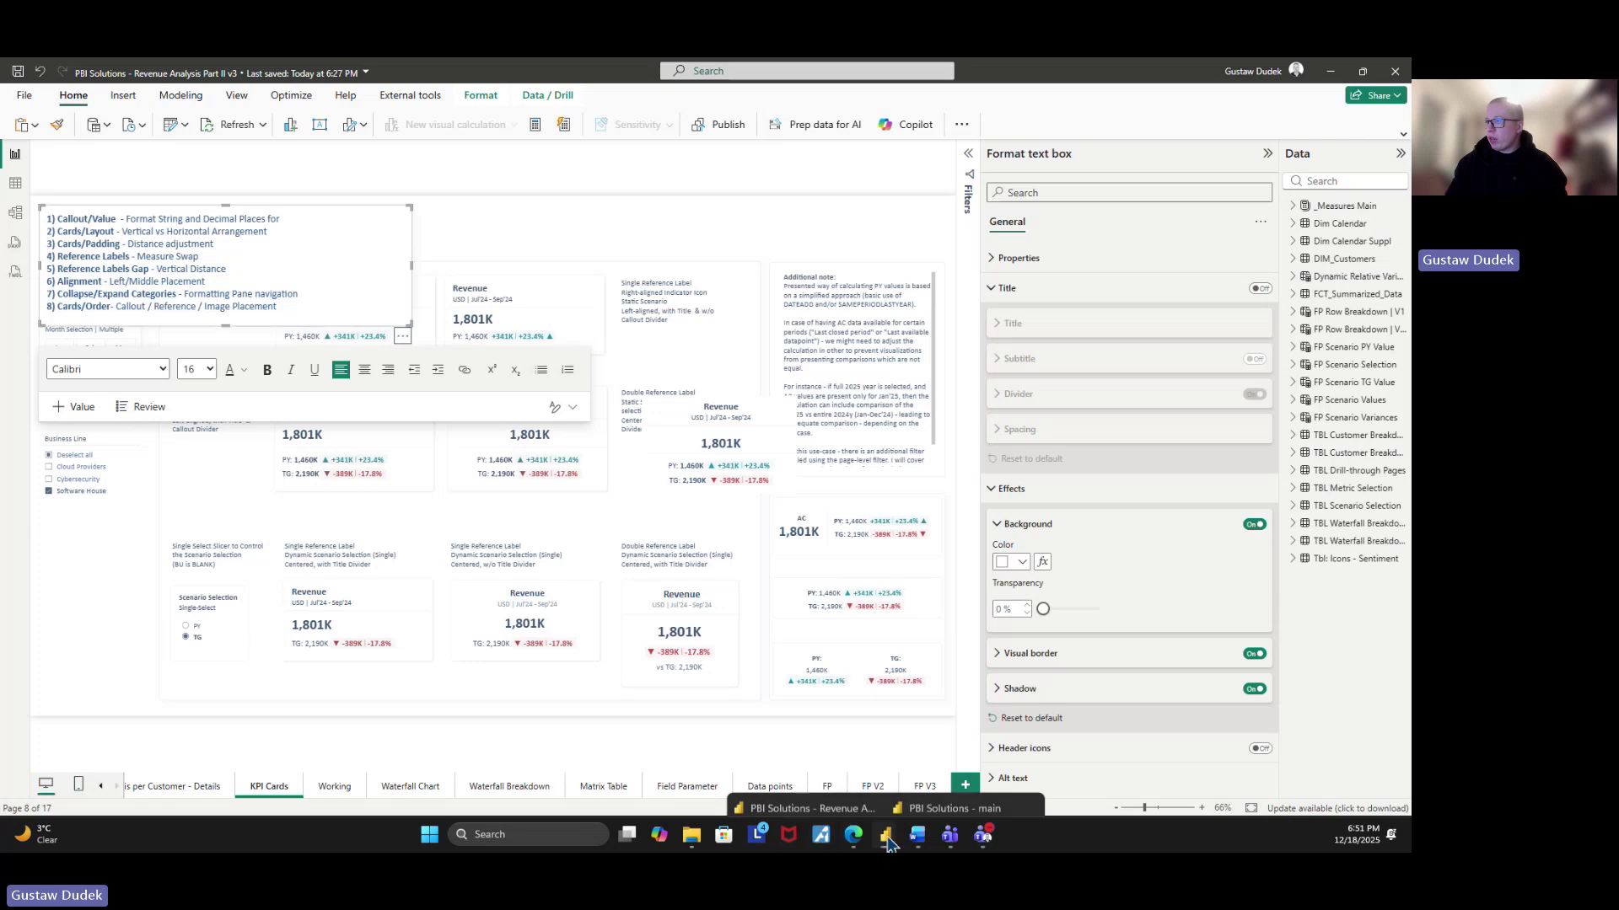
{"action": "mouse_move", "coordinate": [888, 843]}
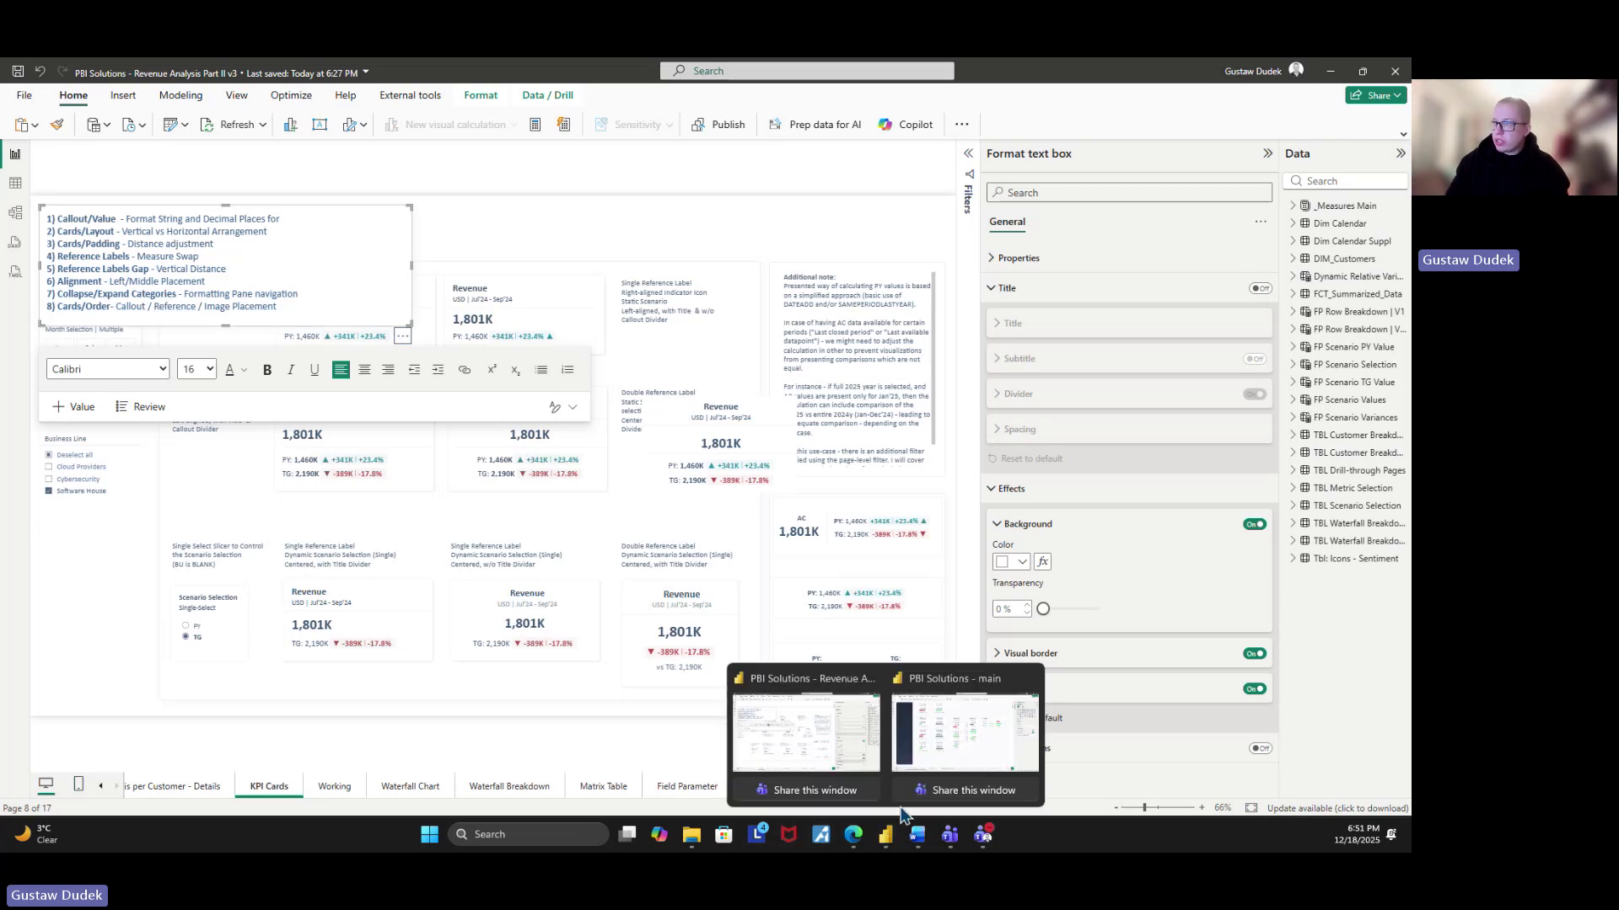
{"action": "left_click", "coordinate": [929, 745]}
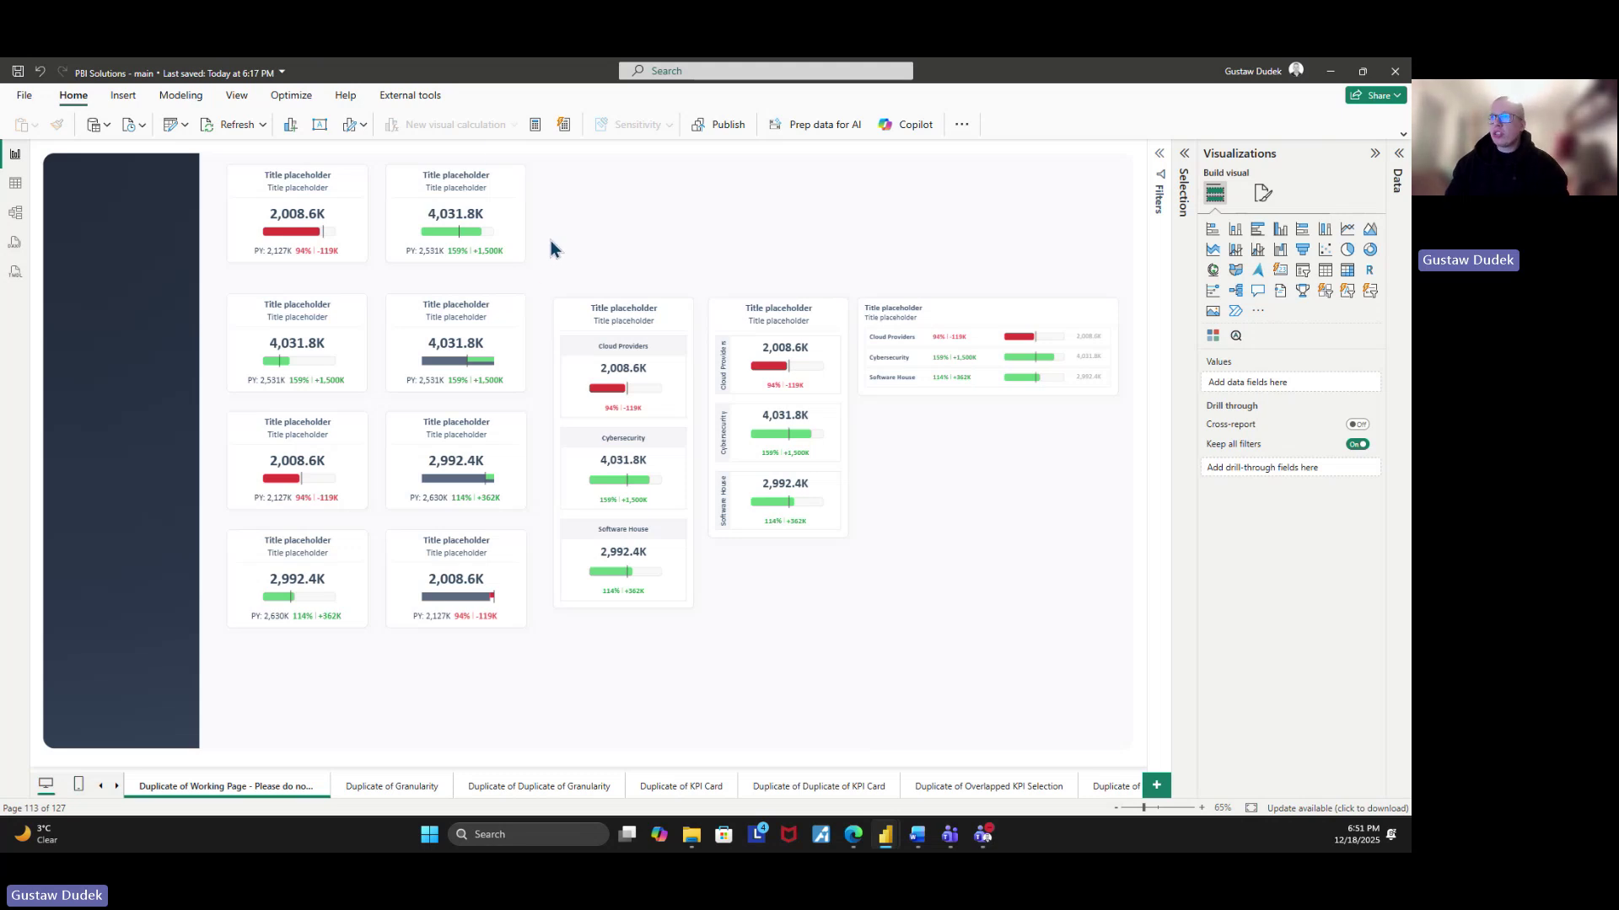
{"action": "mouse_move", "coordinate": [518, 245]}
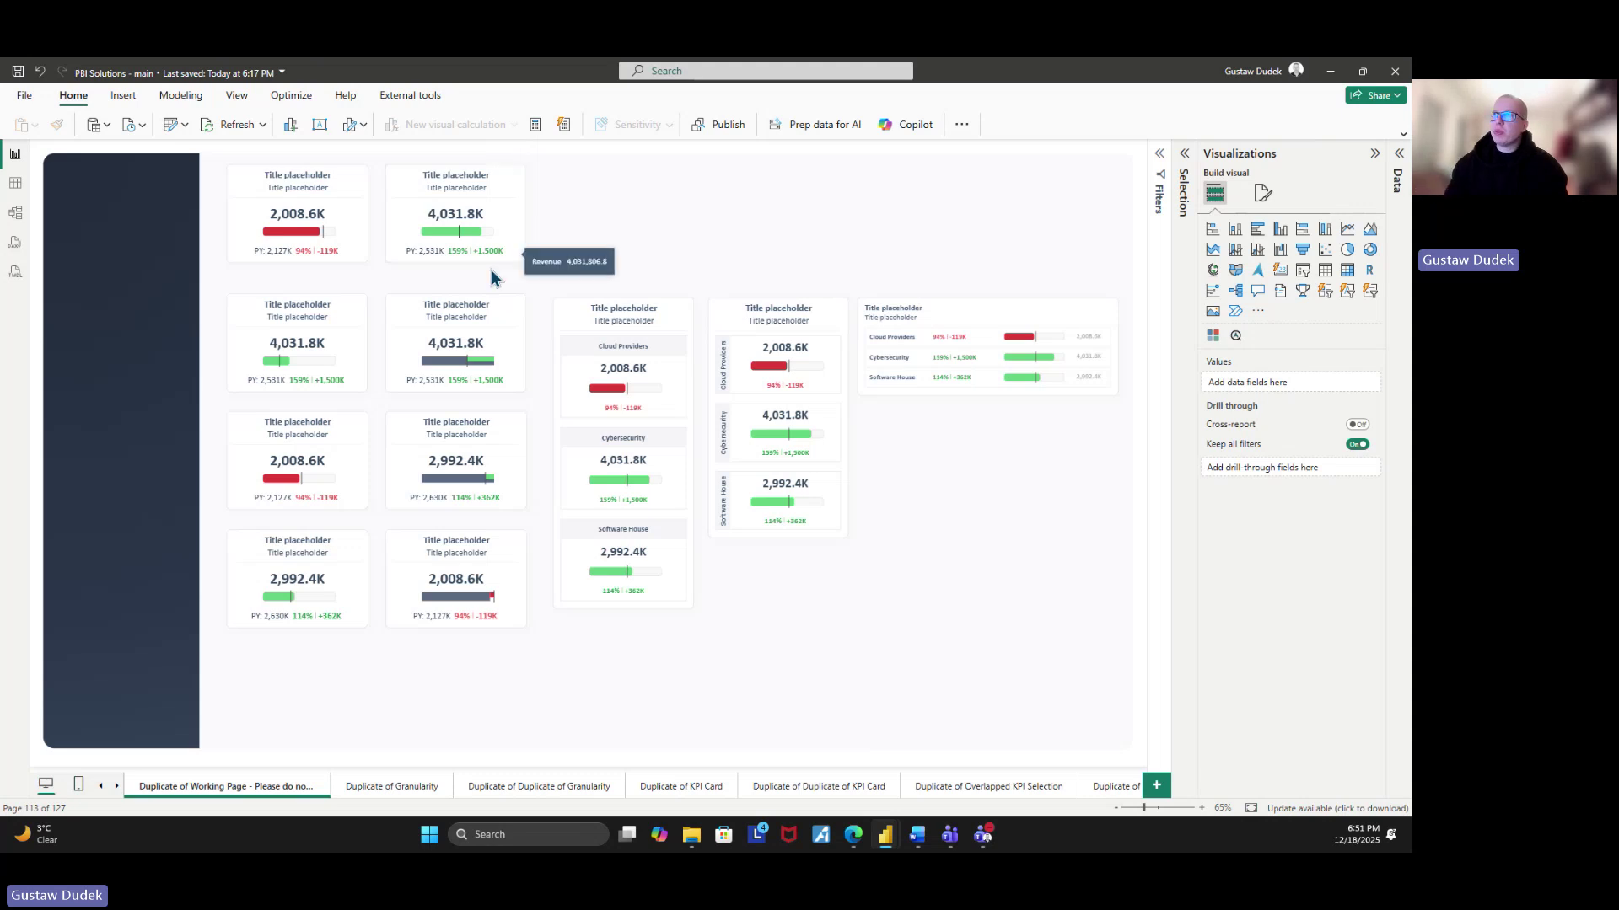
{"action": "left_click", "coordinate": [488, 234]}
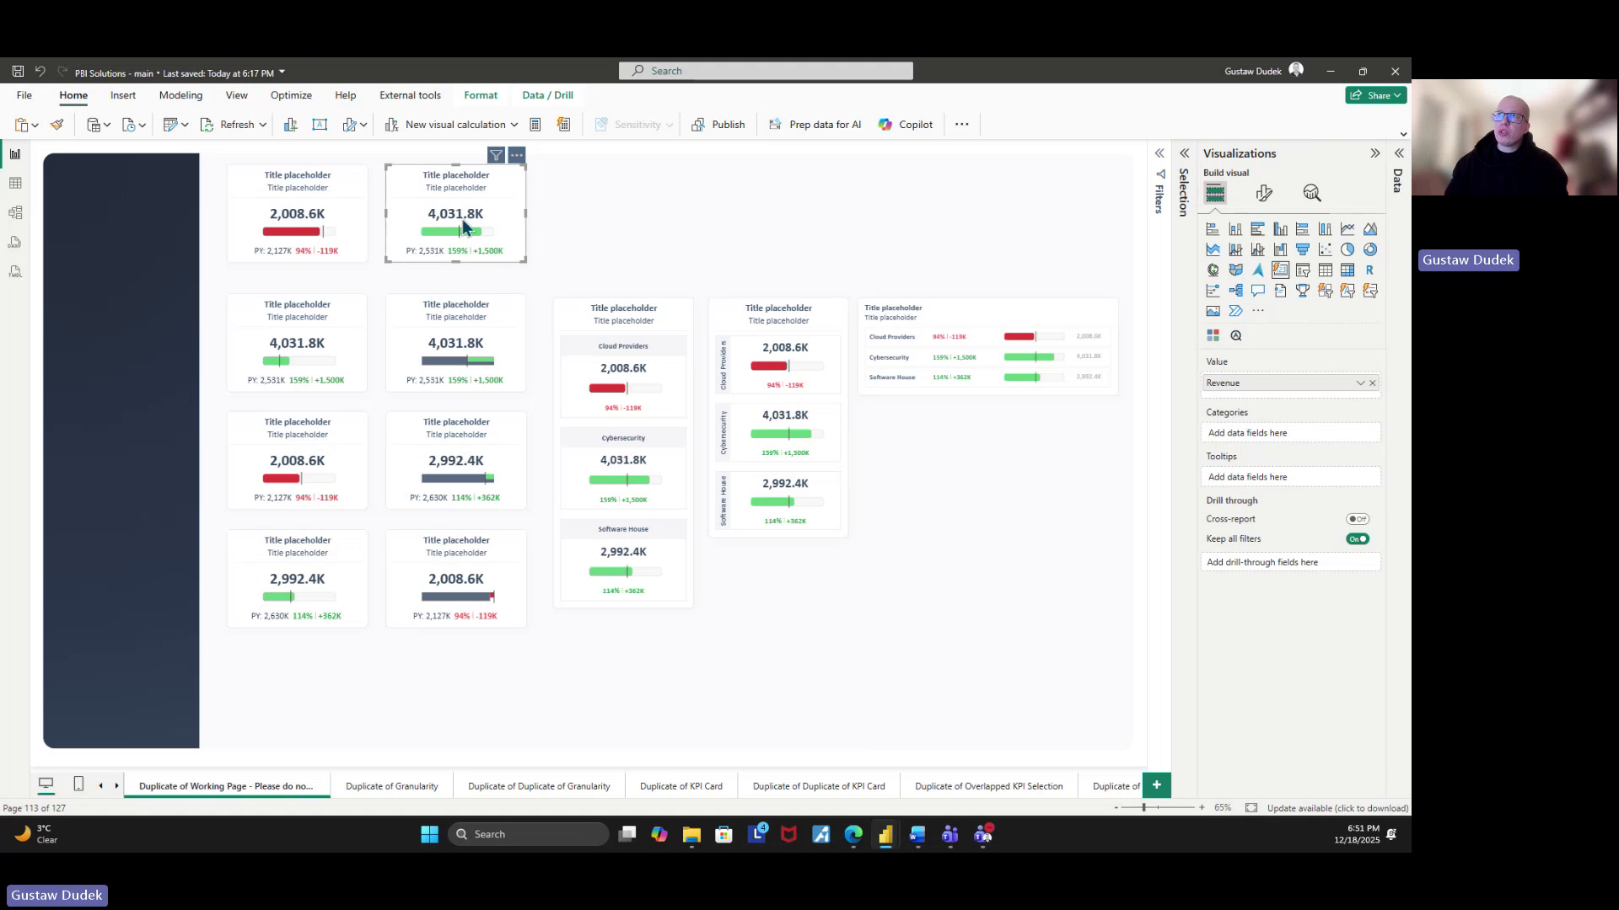
{"action": "mouse_move", "coordinate": [489, 226]}
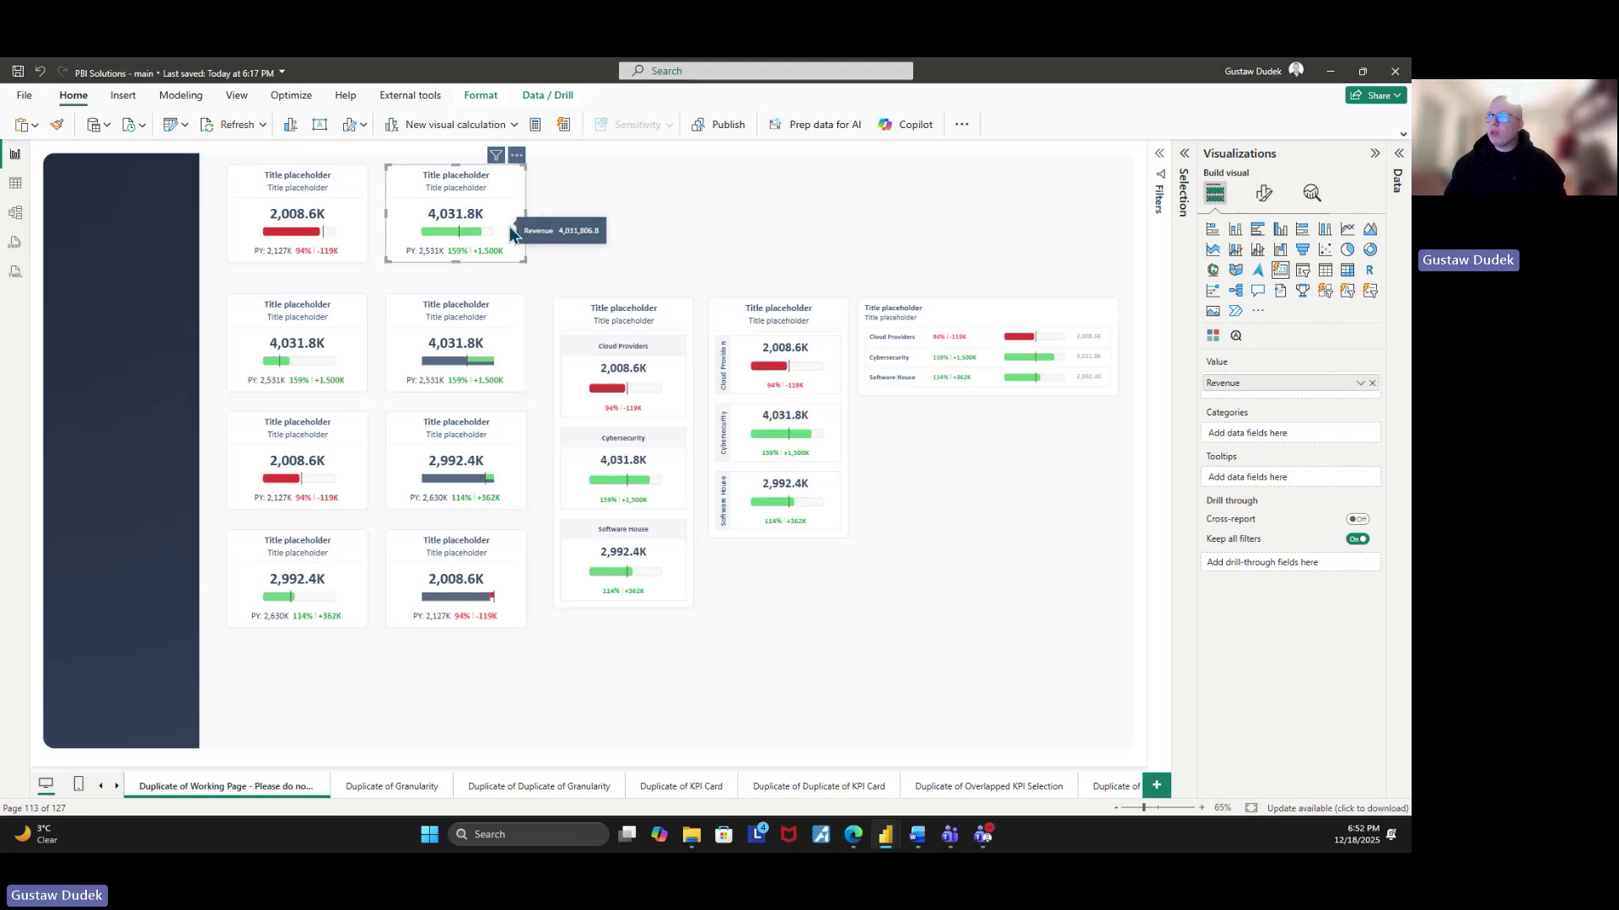
- Duplicate the 4,031.8K KPI card beside the original in the top row and expand the copy's card layout settings
{"action": "left_click_drag", "start_coordinate": [493, 221], "coordinate": [658, 239]}
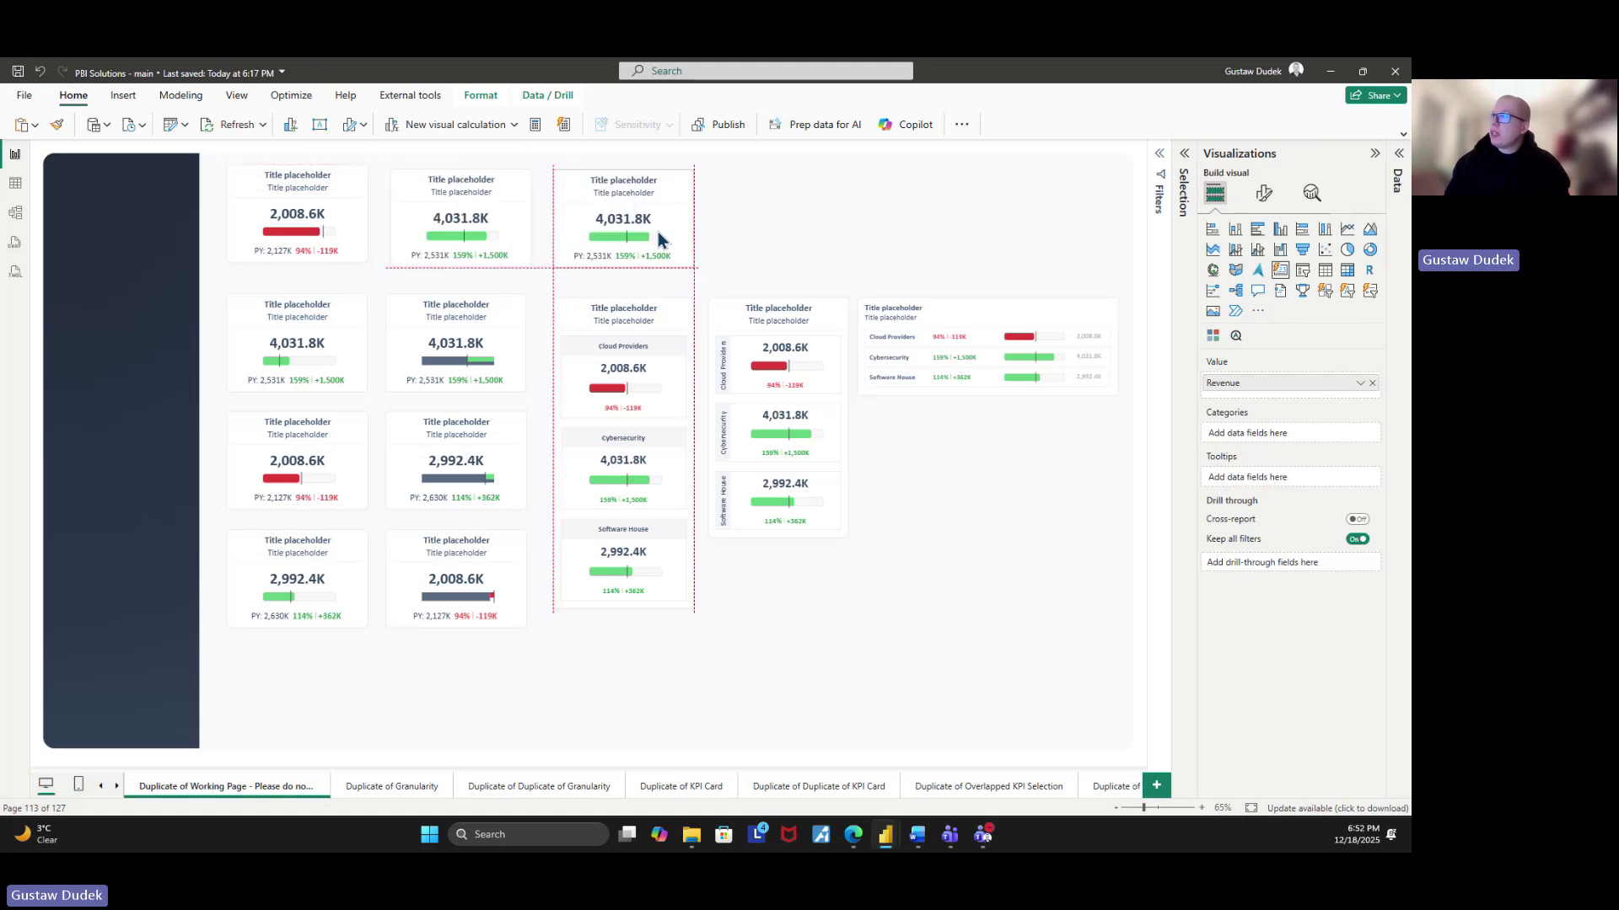
{"action": "left_click", "coordinate": [1263, 195]}
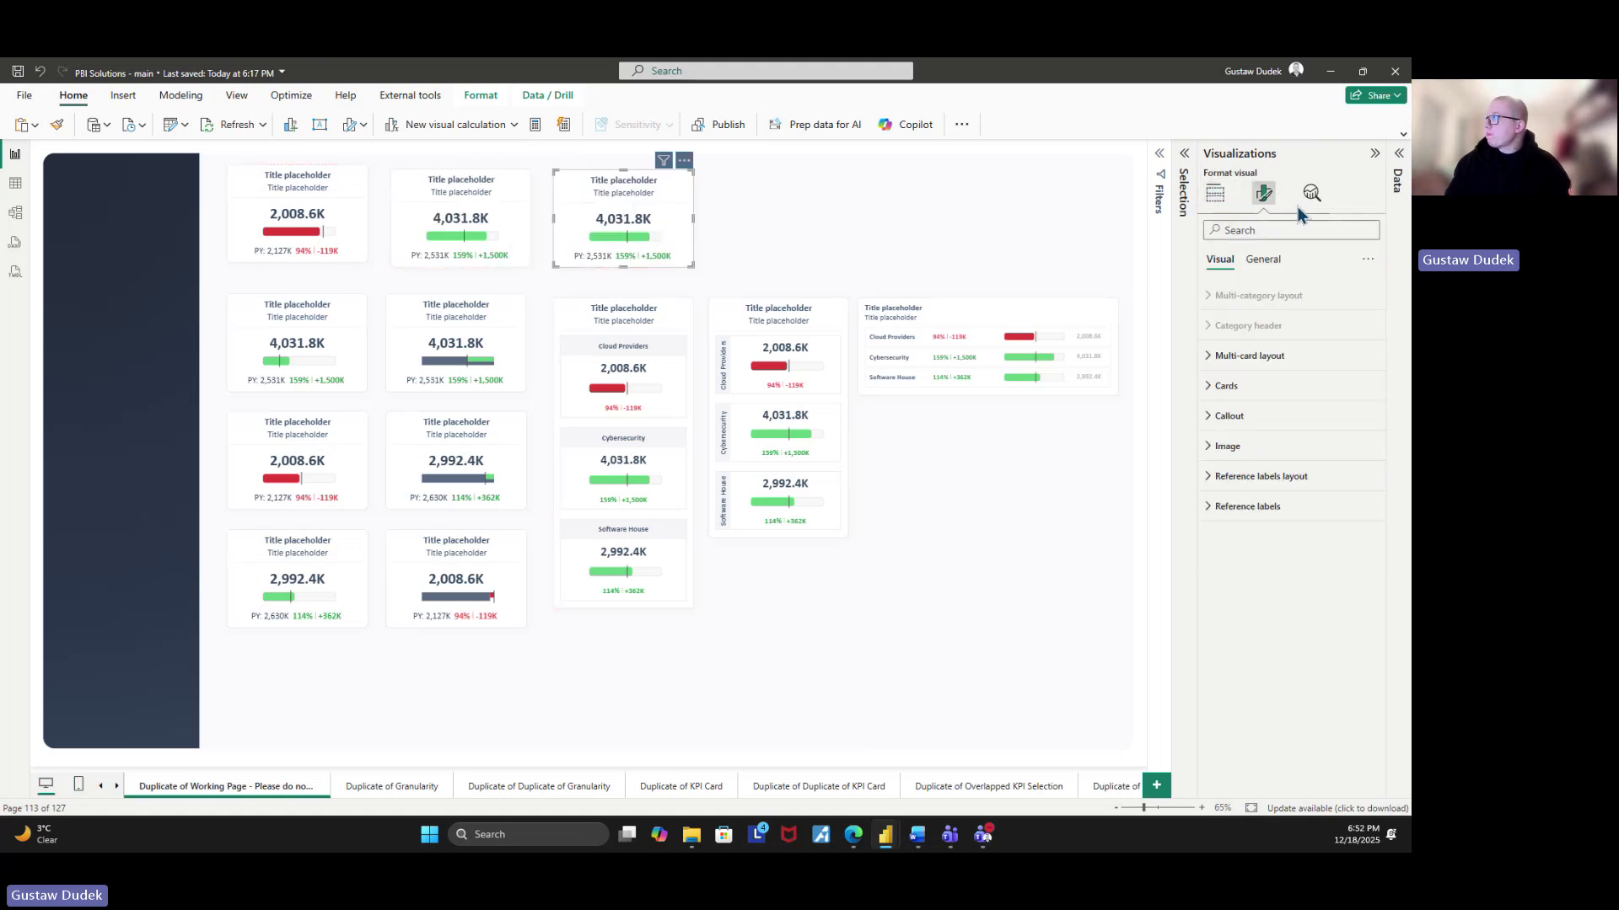
{"action": "left_click", "coordinate": [1245, 387]}
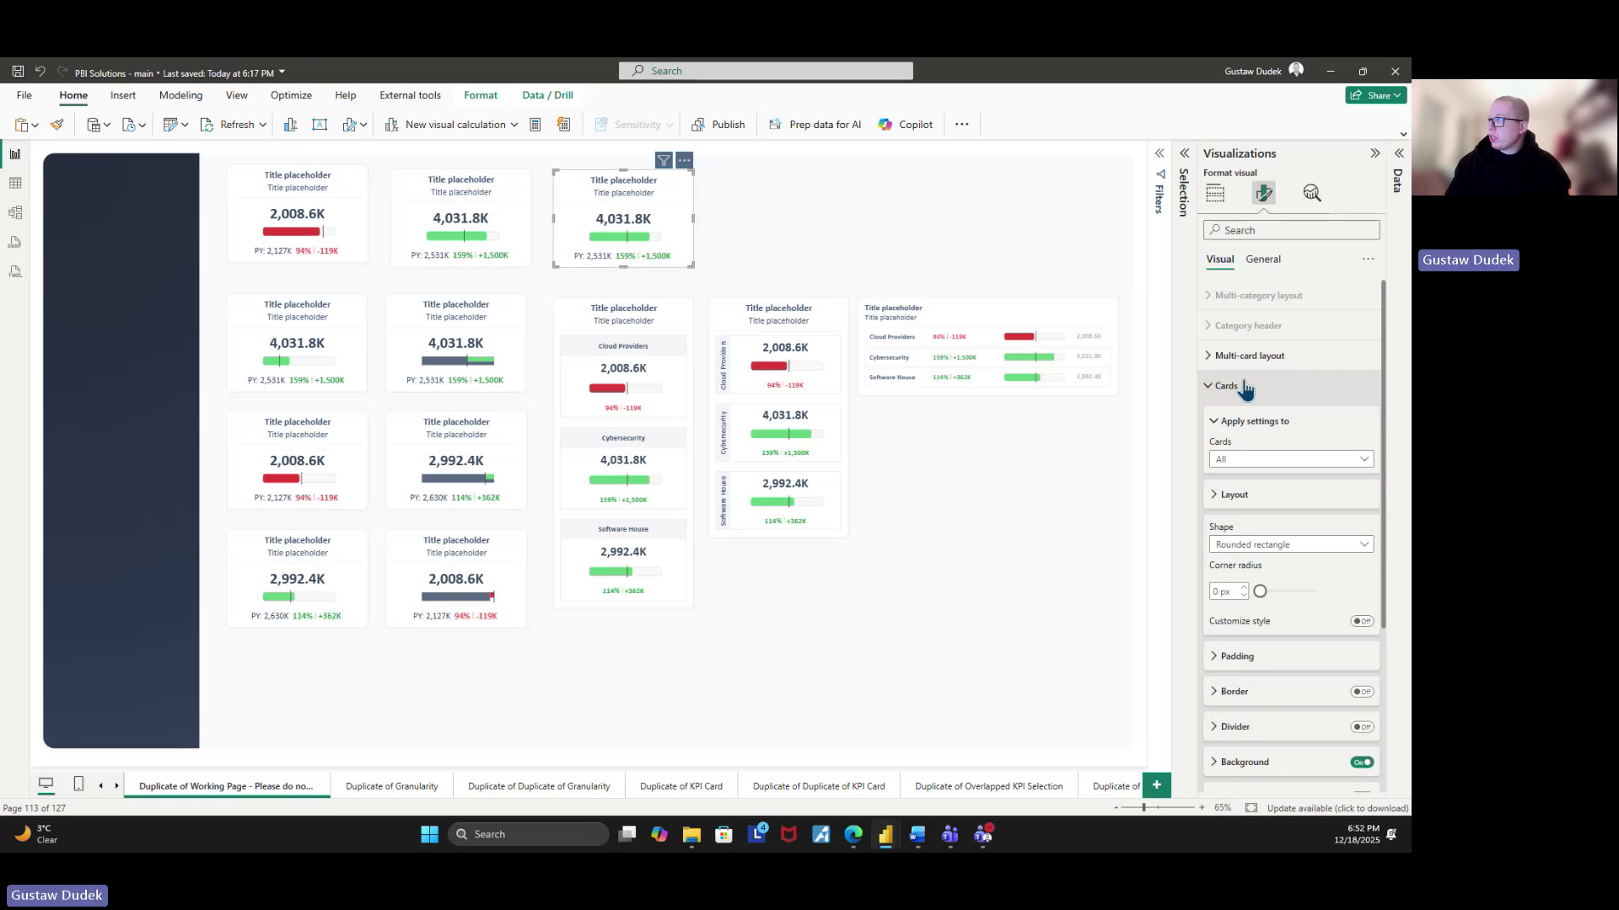
{"action": "left_click", "coordinate": [1249, 496]}
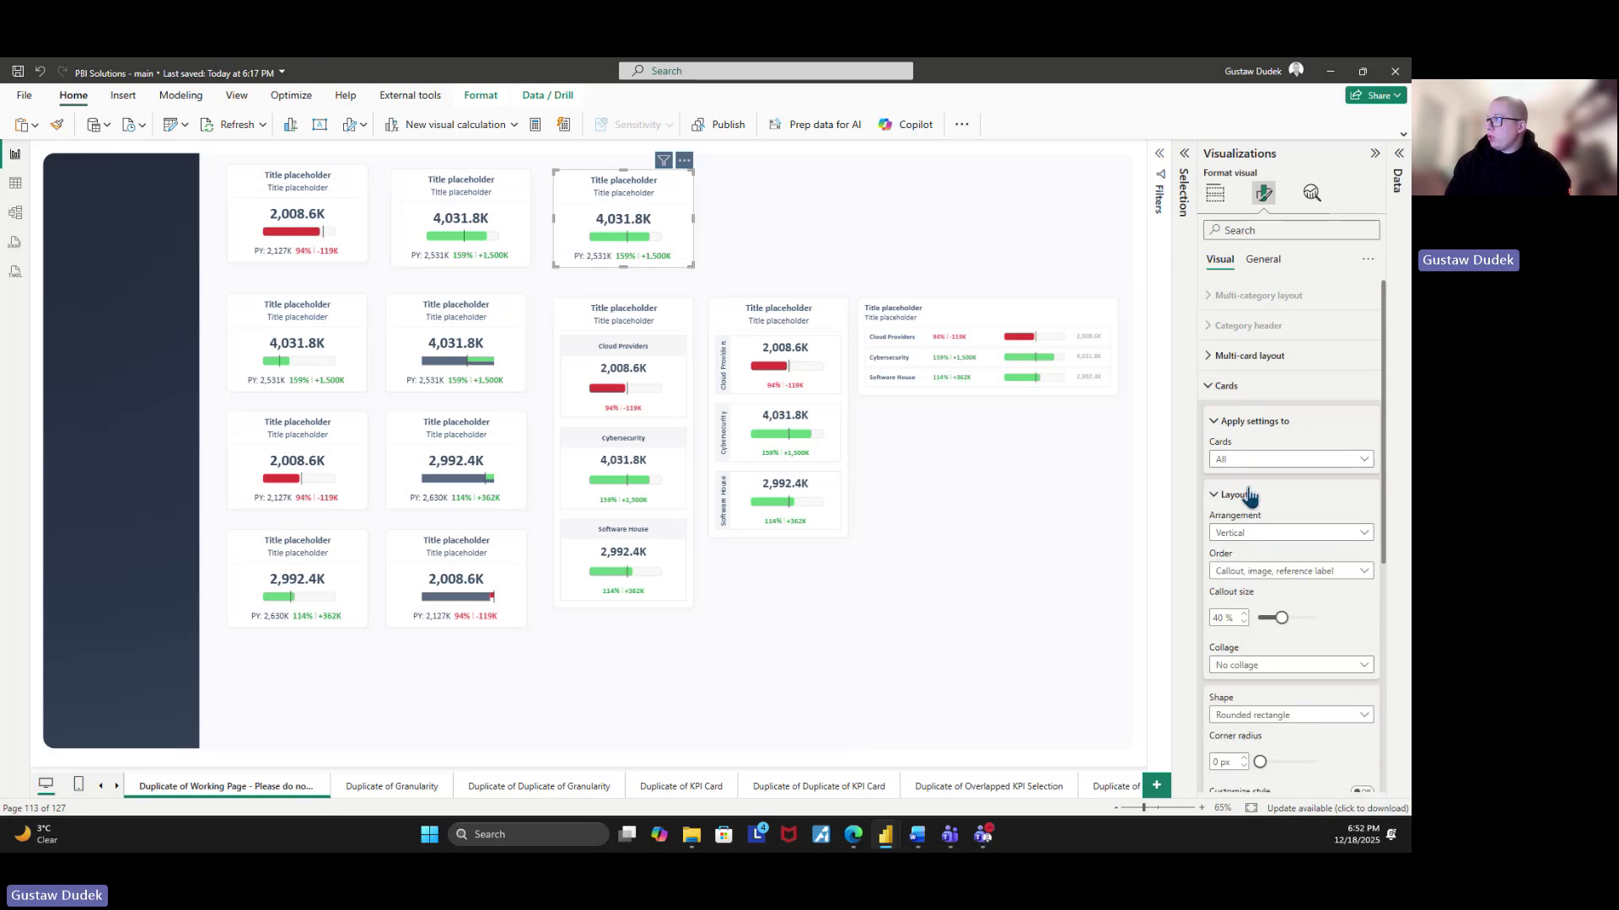
{"action": "scroll", "coordinate": [1248, 497], "scroll_direction": "down", "scroll_amount": 1}
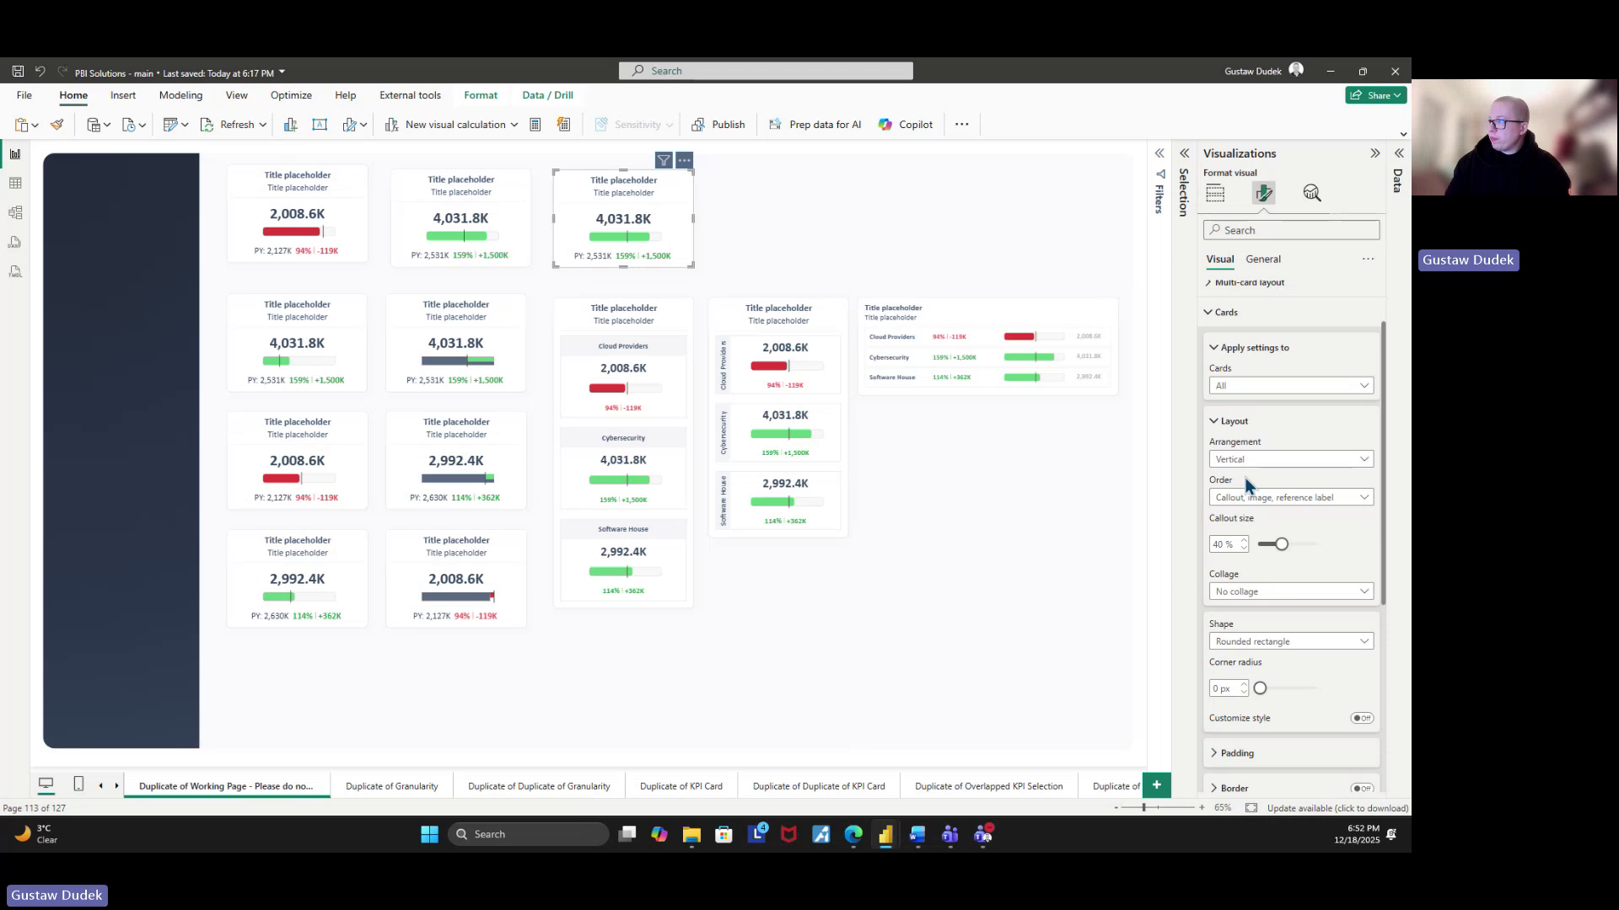
- Set the copied card's element order to "Callout, reference label, image" and make the card slightly taller
{"action": "left_click", "coordinate": [1262, 497]}
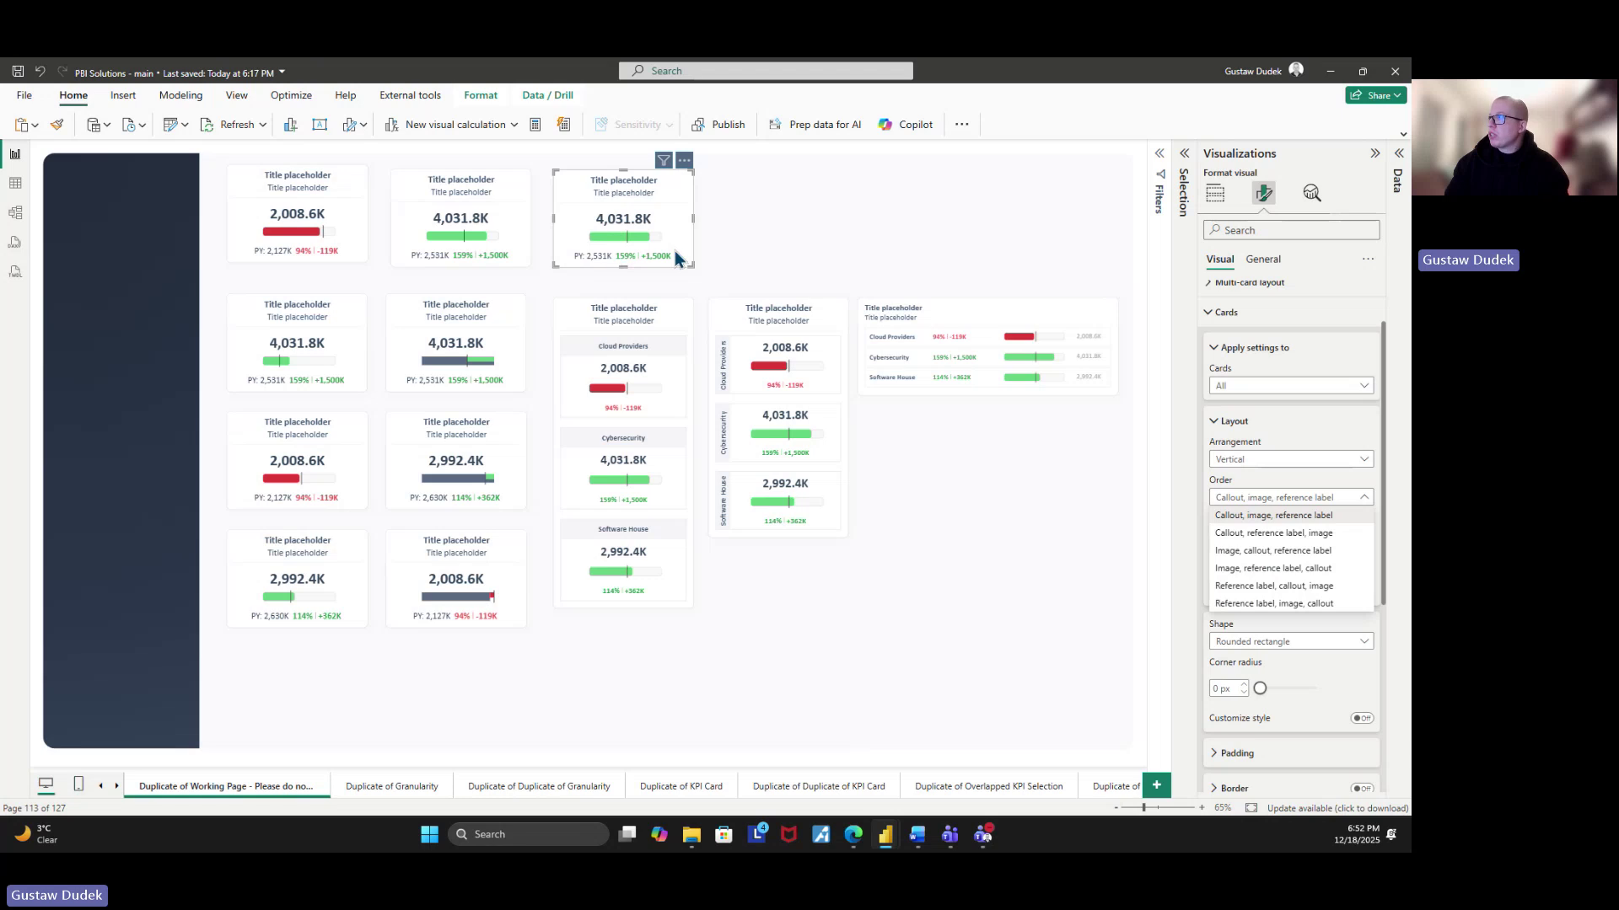
{"action": "left_click", "coordinate": [1241, 535]}
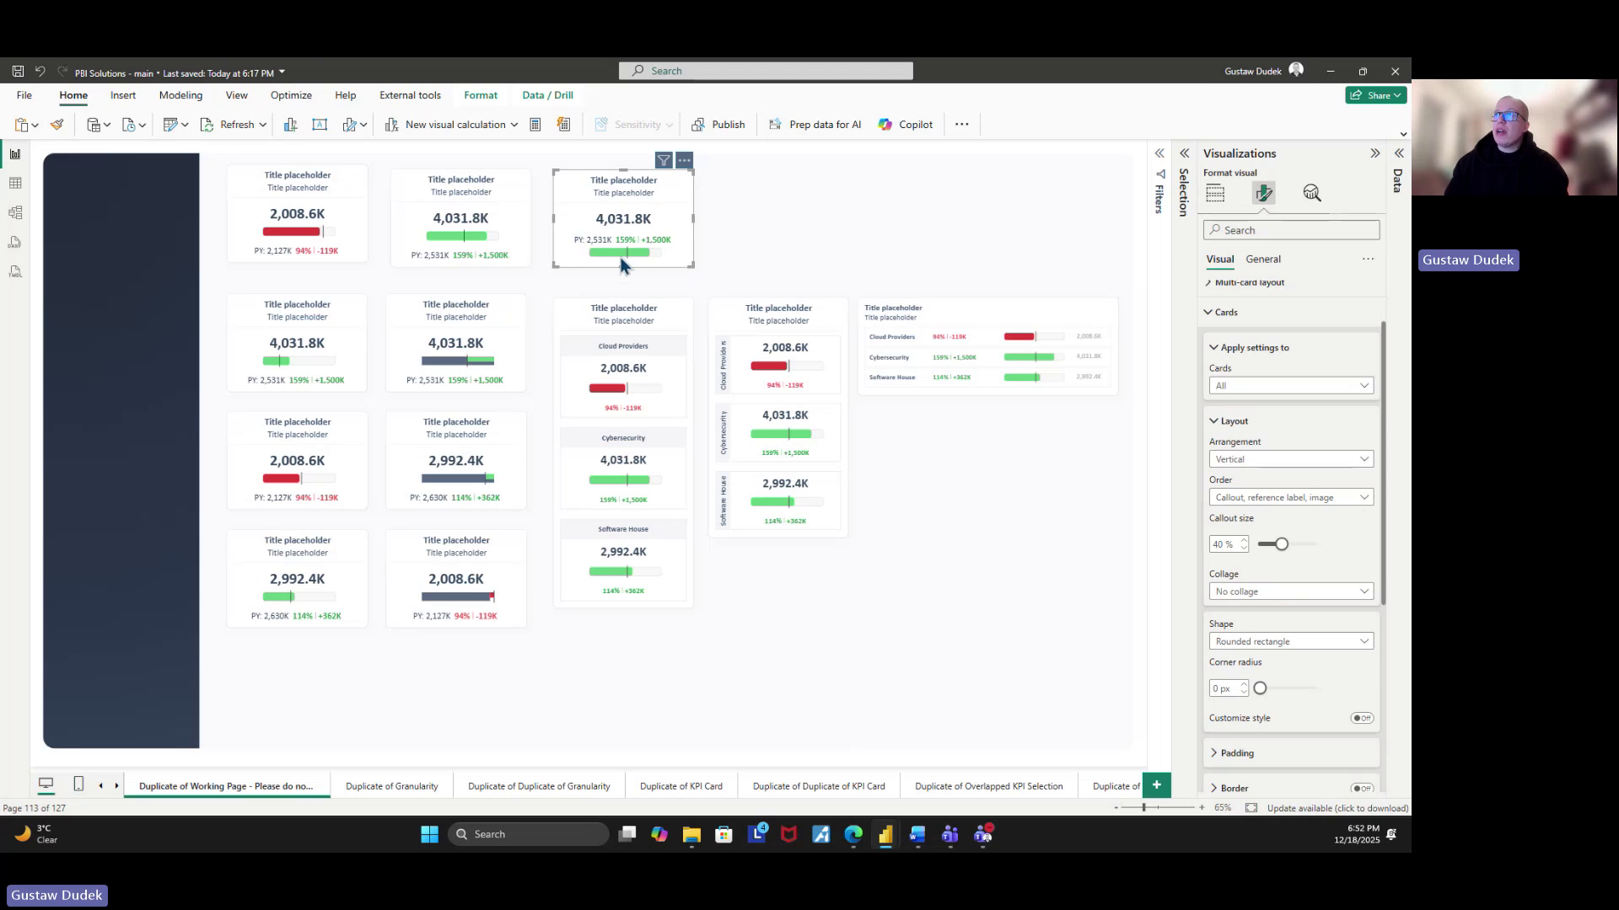
{"action": "left_click_drag", "start_coordinate": [623, 268], "coordinate": [622, 285]}
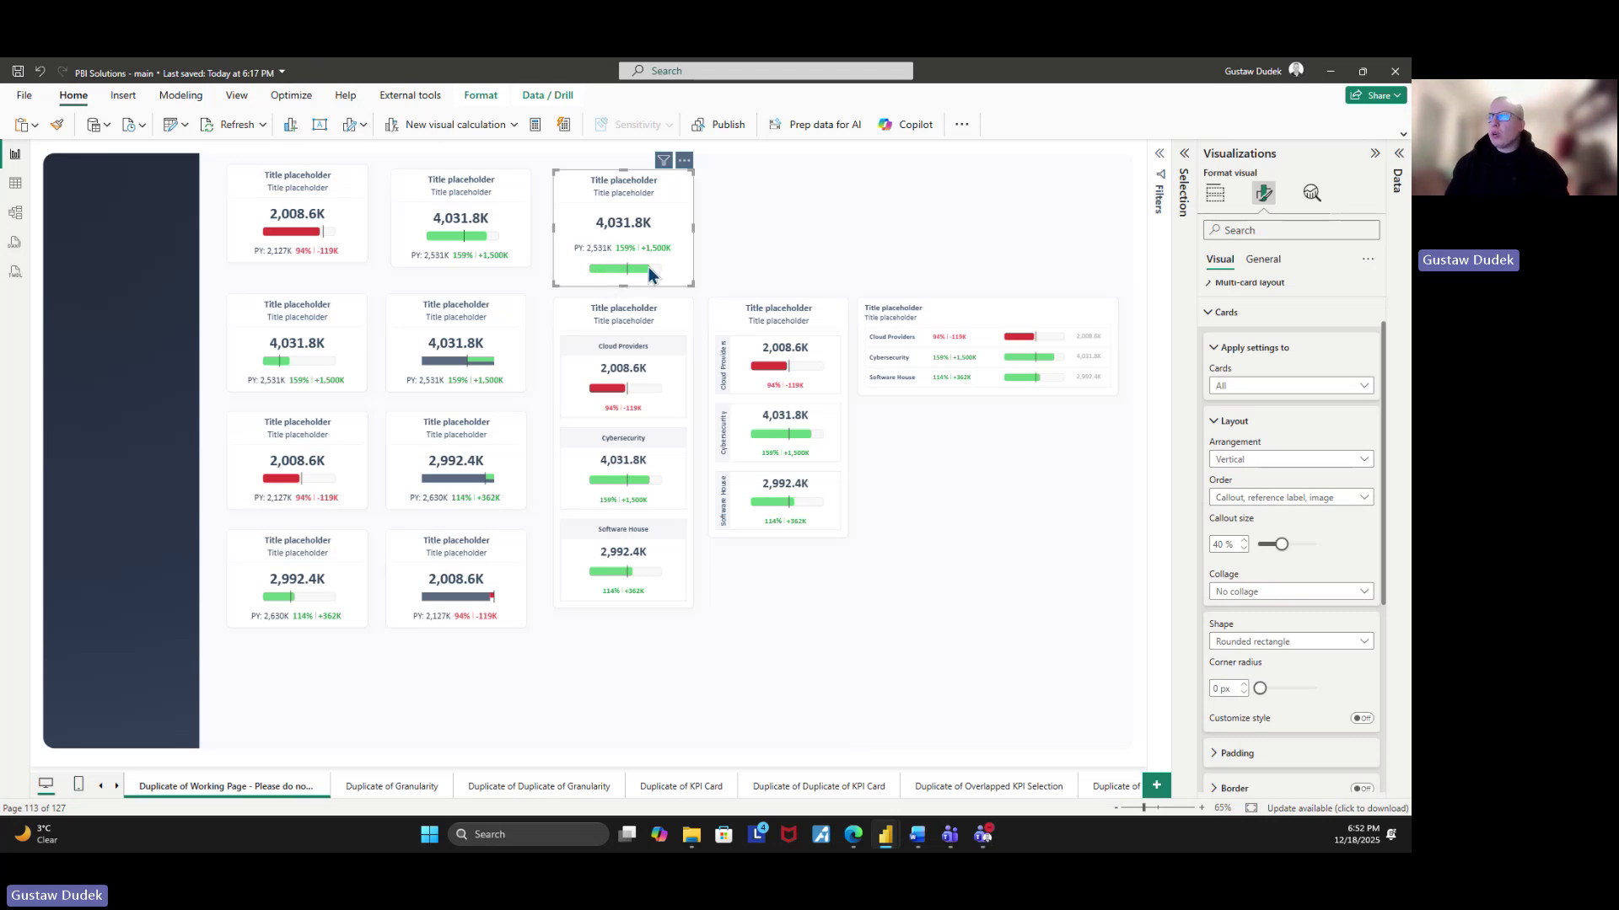
- Try the order "Image, reference label, callout" on the copied card, and set it back to "Callout, image, reference label"
{"action": "left_click", "coordinate": [1253, 498]}
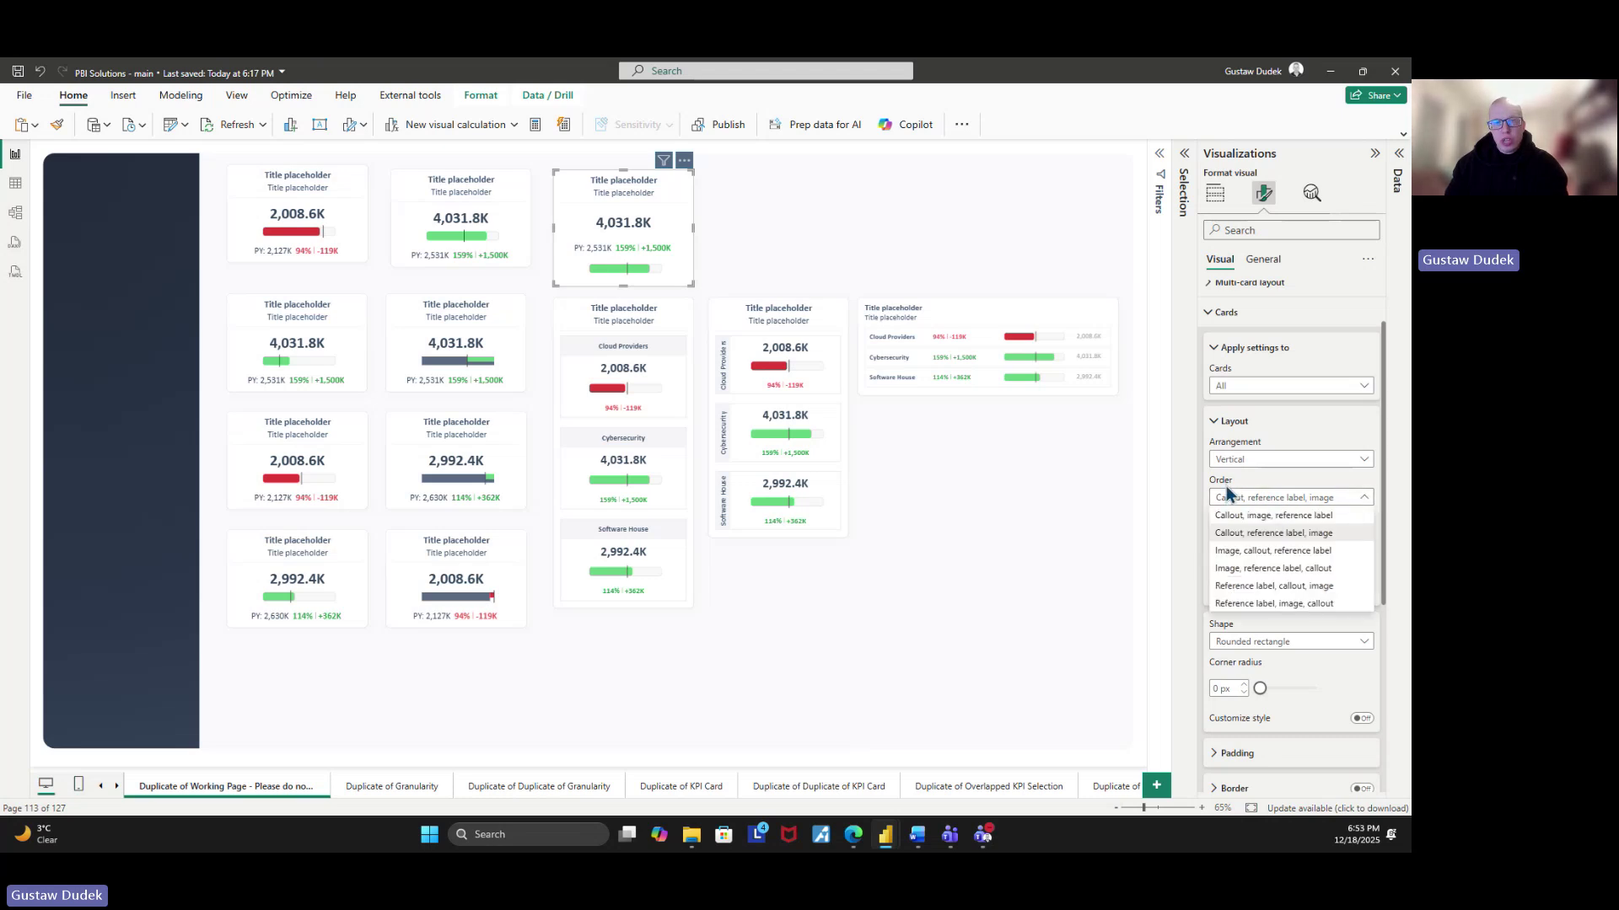
{"action": "left_click", "coordinate": [1272, 568]}
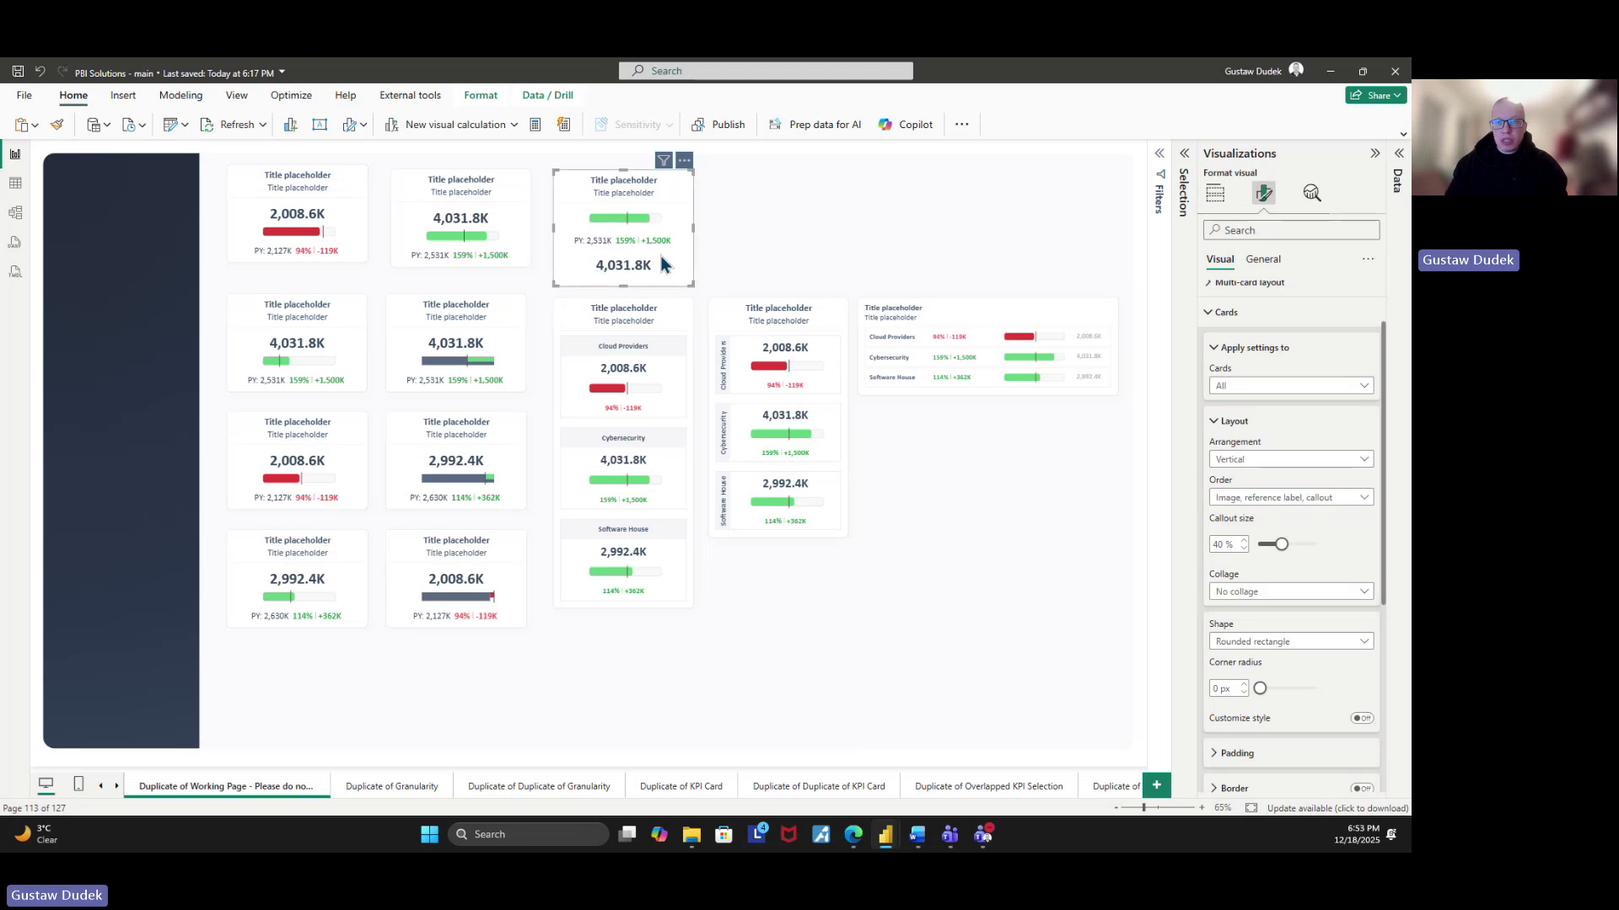
{"action": "left_click", "coordinate": [1243, 499]}
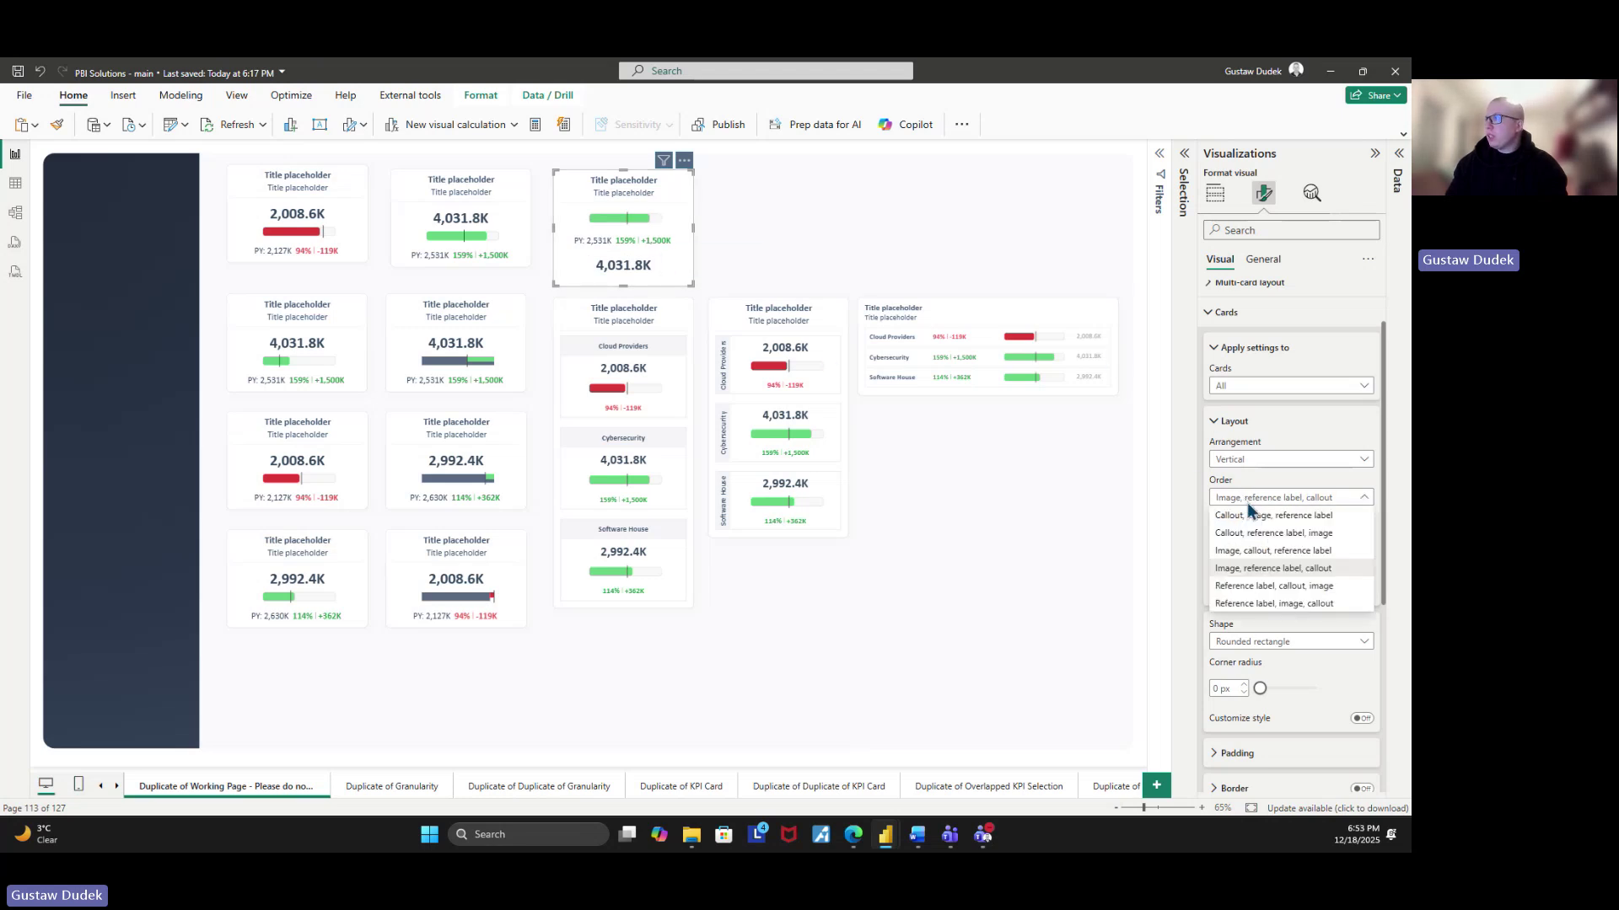
{"action": "left_click", "coordinate": [1248, 515]}
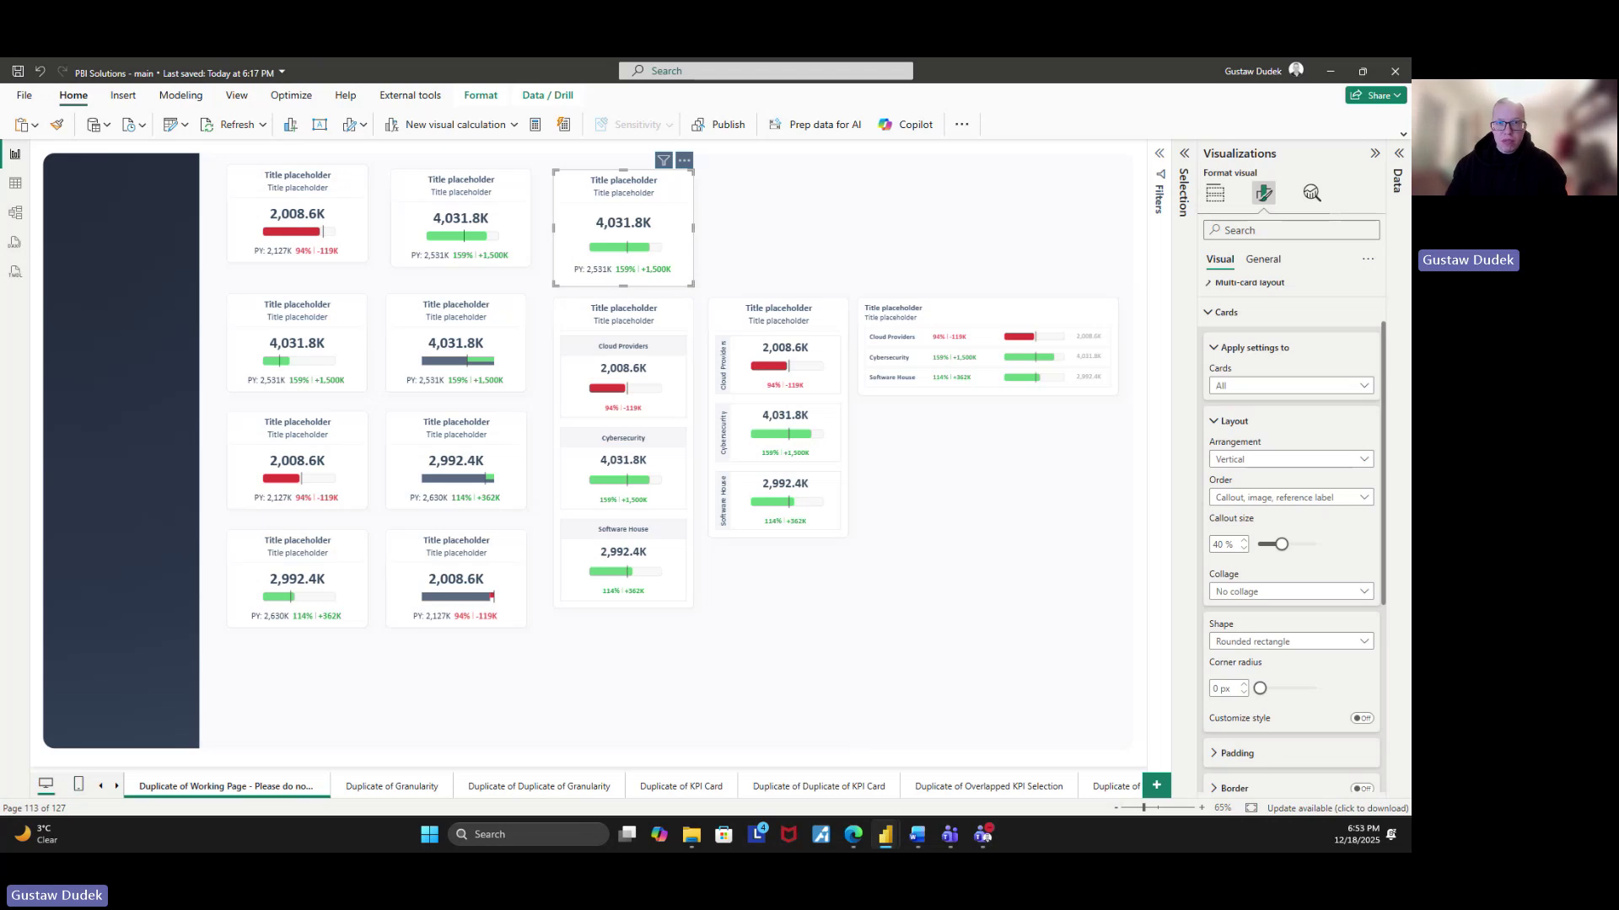
{"action": "left_click", "coordinate": [982, 837]}
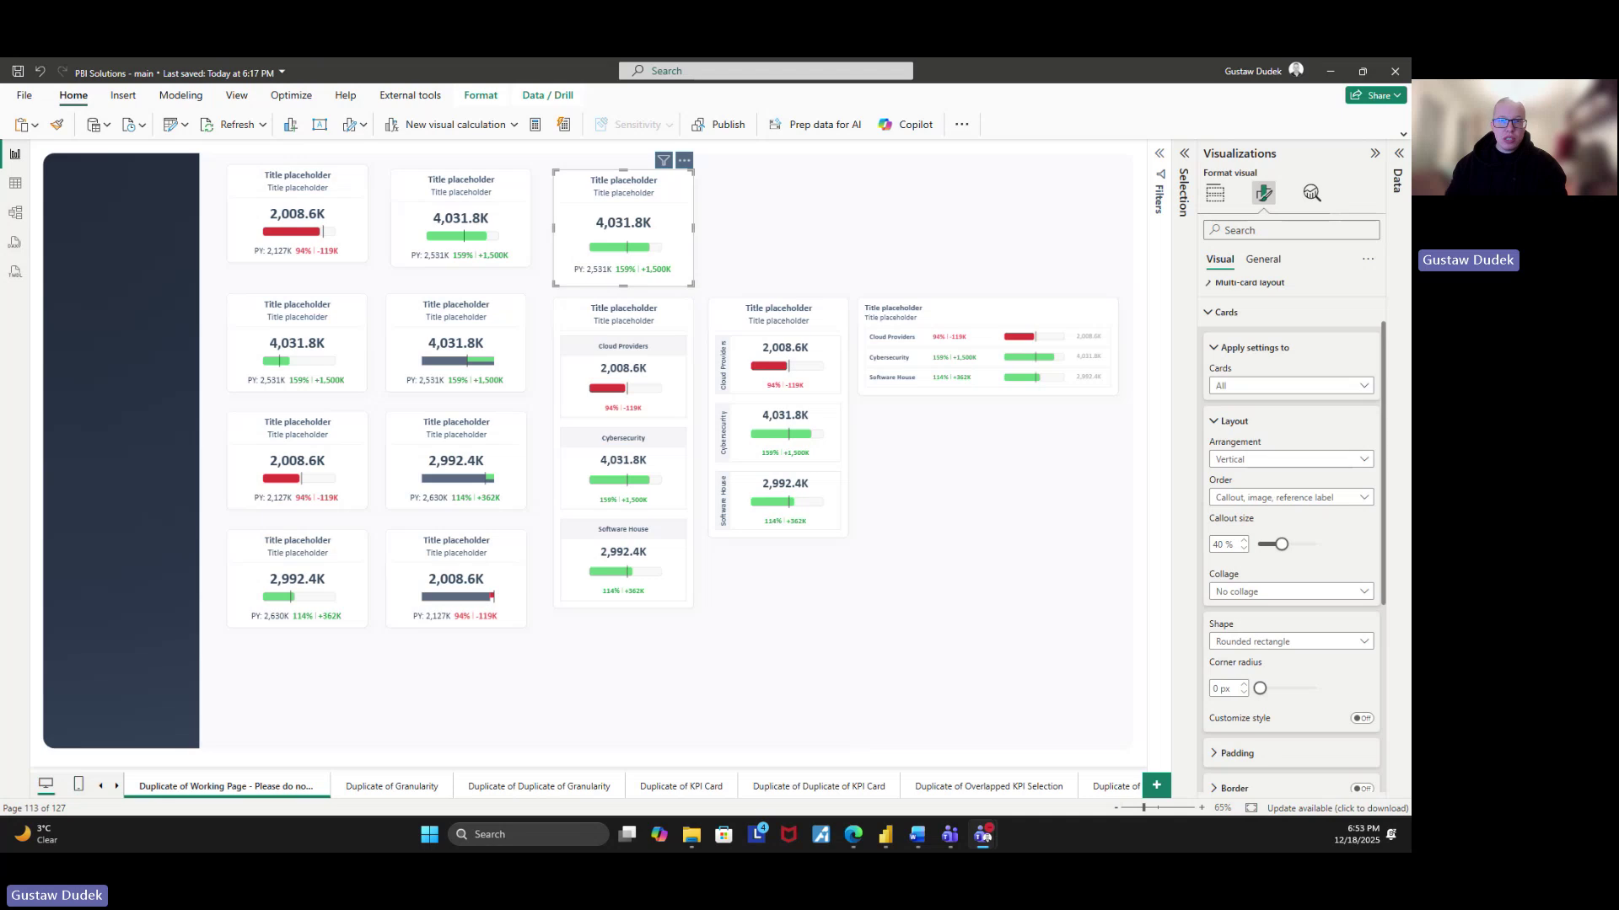